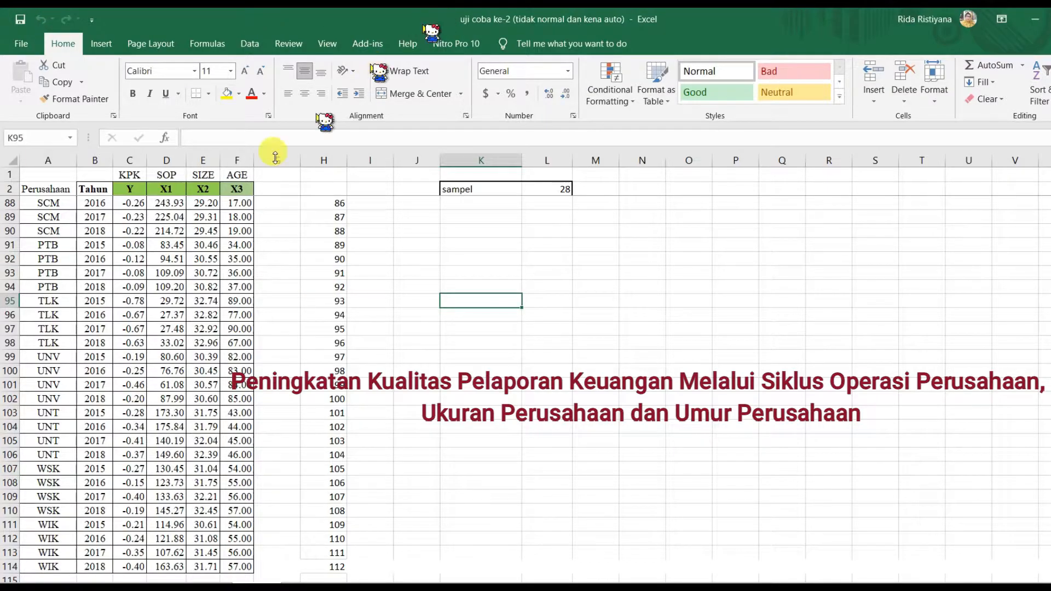
Examine the variable columns of the dataset: Y (KPK), X1 (SOP), X2 (SIZE) and X3 (AGE).
{"action": "left_click", "coordinate": [130, 160]}
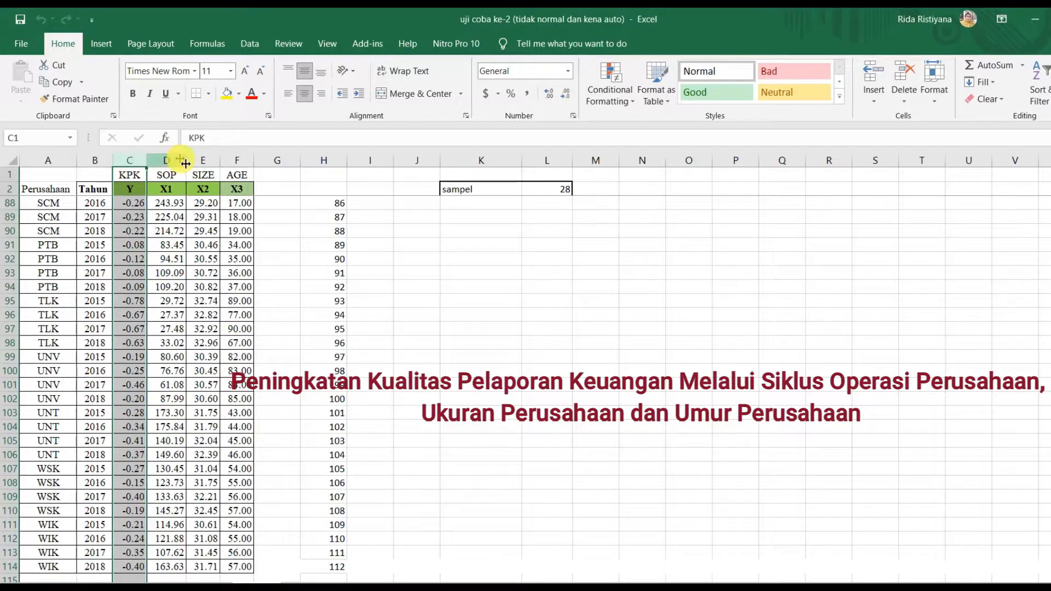
{"action": "left_click_drag", "start_coordinate": [166, 160], "coordinate": [248, 166]}
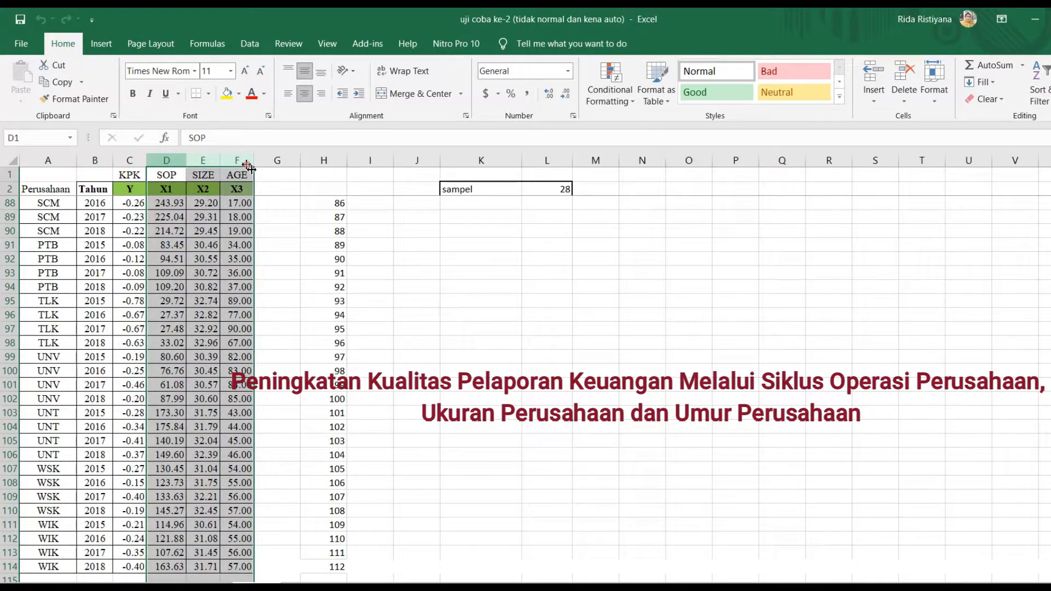
{"action": "left_click", "coordinate": [163, 161]}
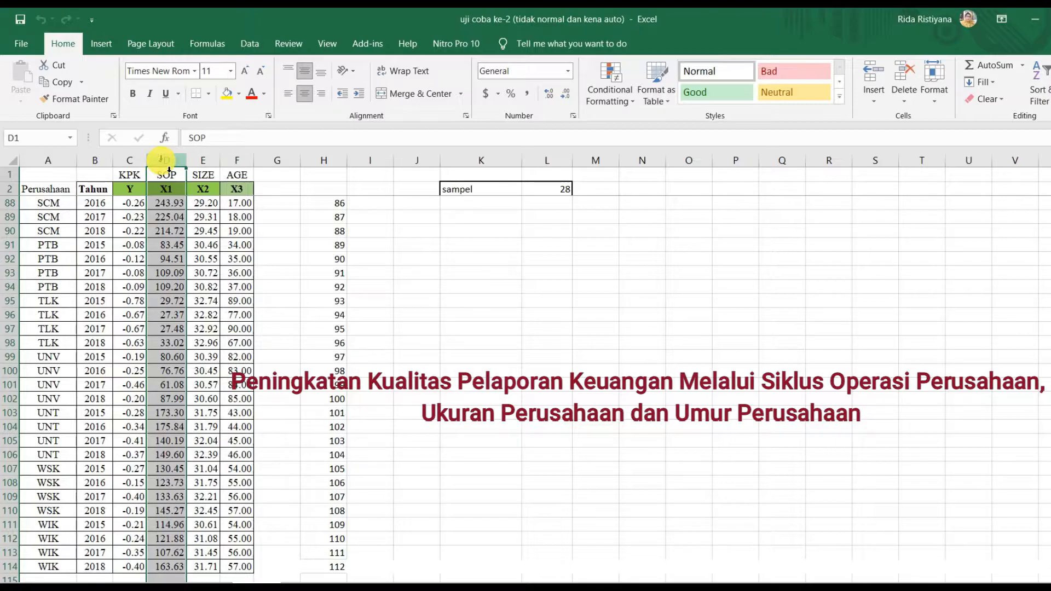
{"action": "left_click", "coordinate": [210, 161]}
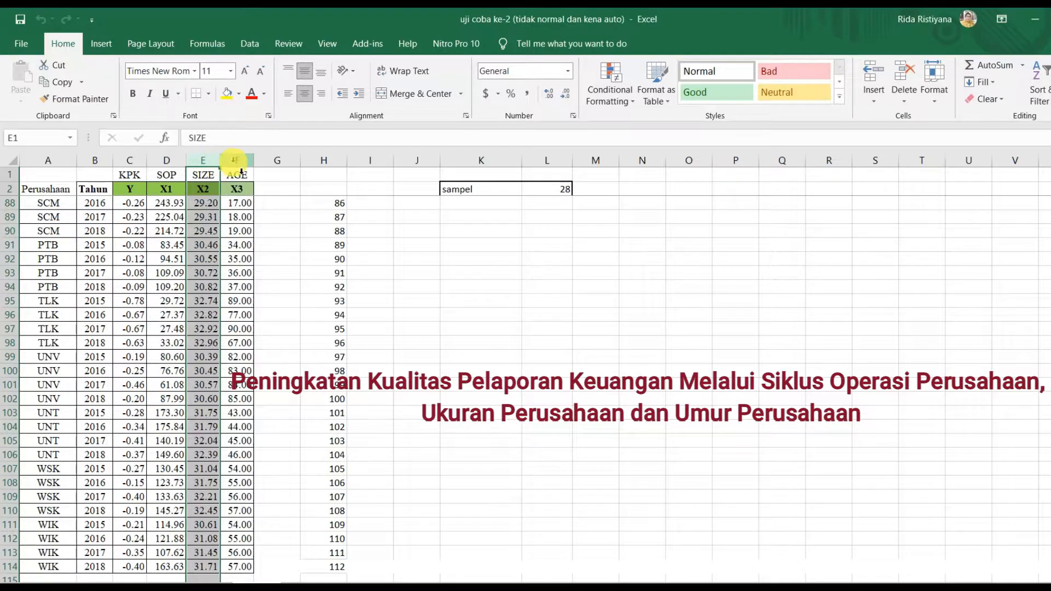
{"action": "left_click", "coordinate": [234, 161]}
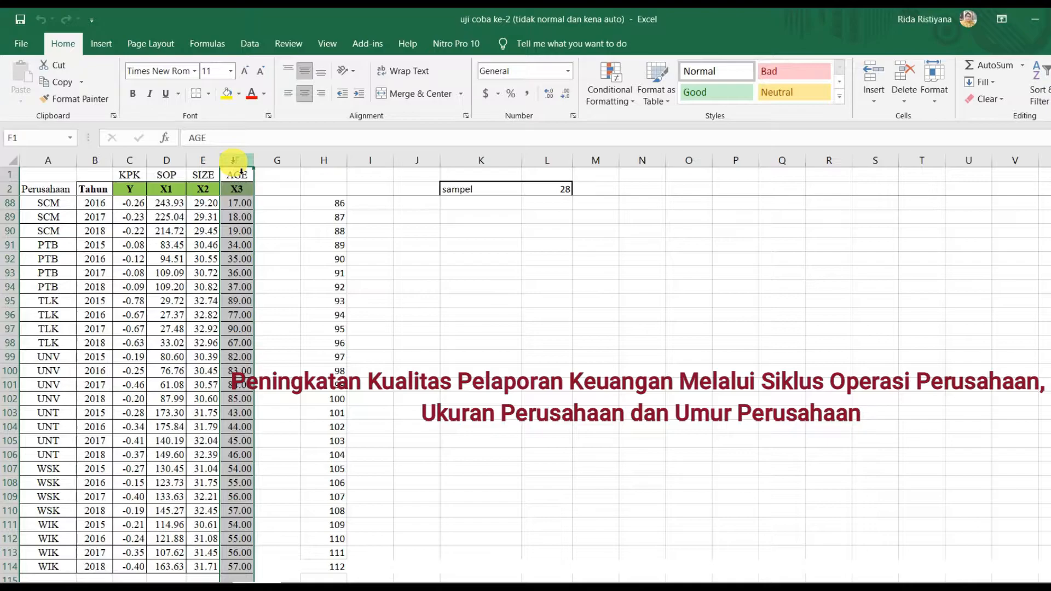
{"action": "left_click", "coordinate": [370, 259]}
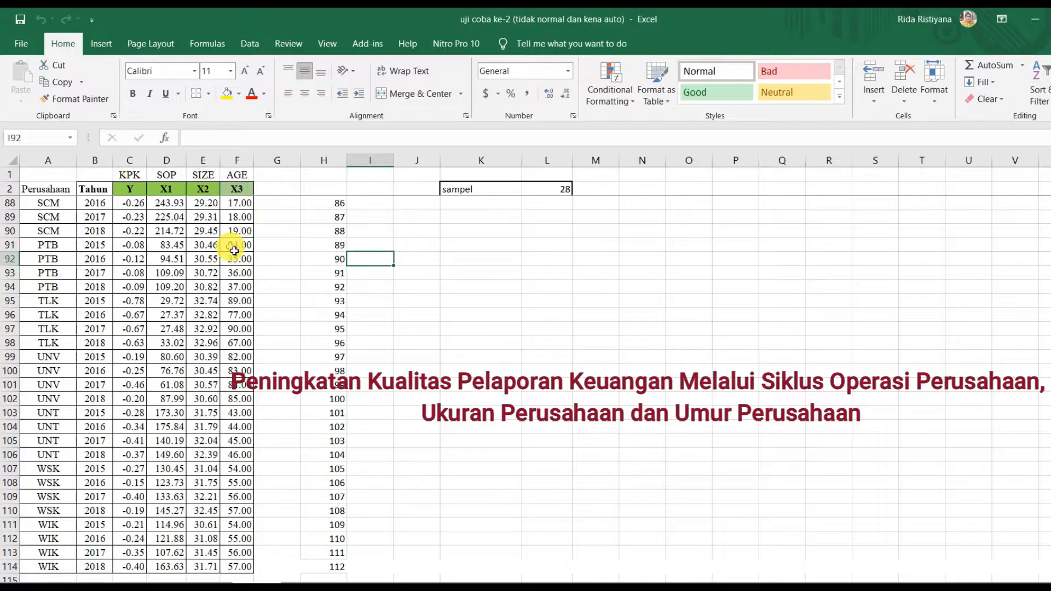
{"action": "left_click", "coordinate": [512, 327]}
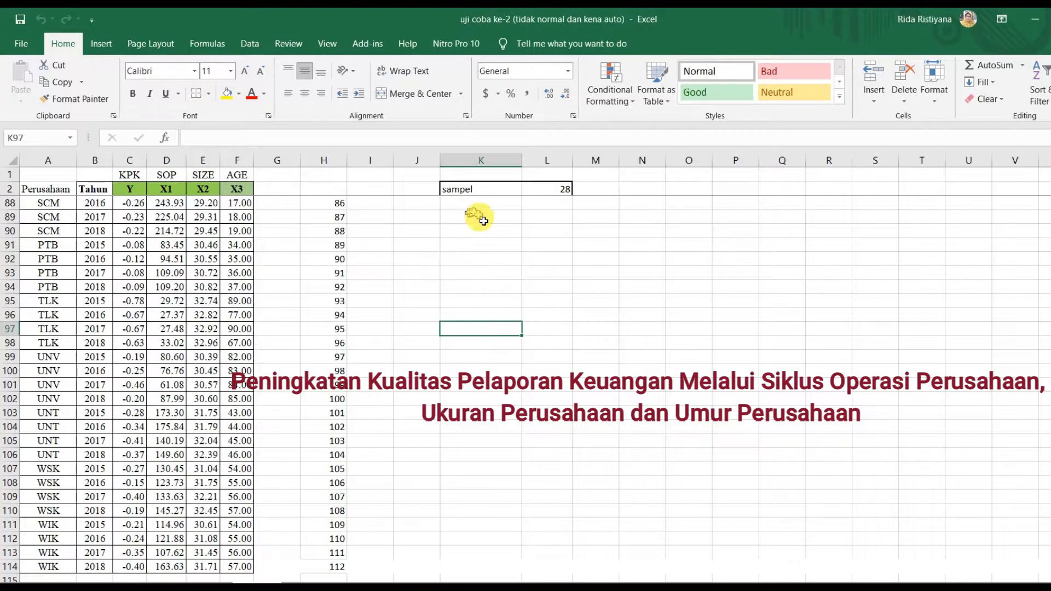
Check the sampel, total pengamatan and periode summary against the company rows, the numbering in column H and the Tahun column.
{"action": "scroll", "coordinate": [482, 233], "scroll_direction": "up", "scroll_amount": 20}
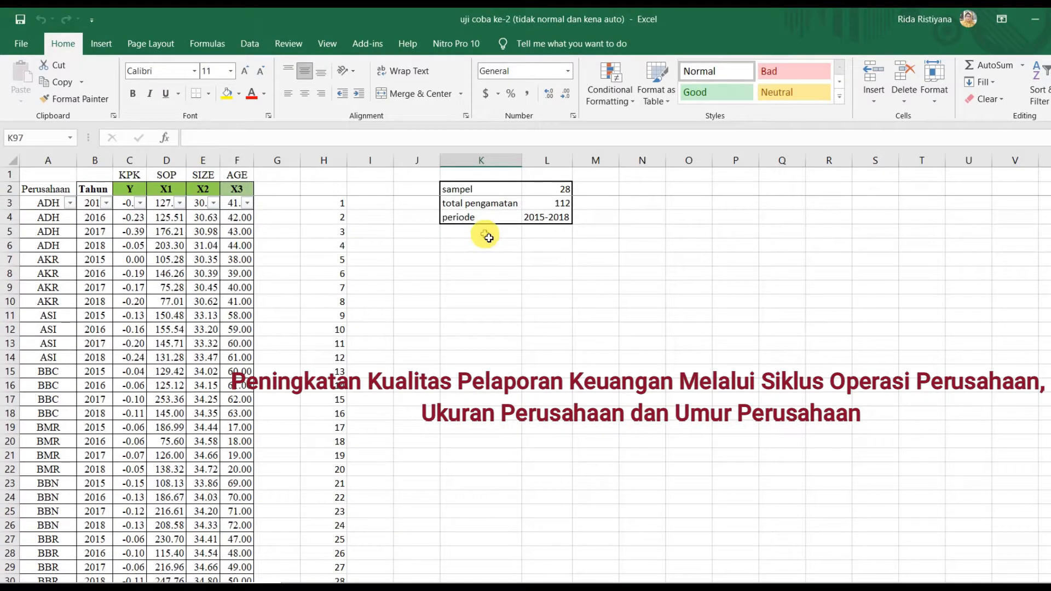
{"action": "left_click", "coordinate": [560, 191]}
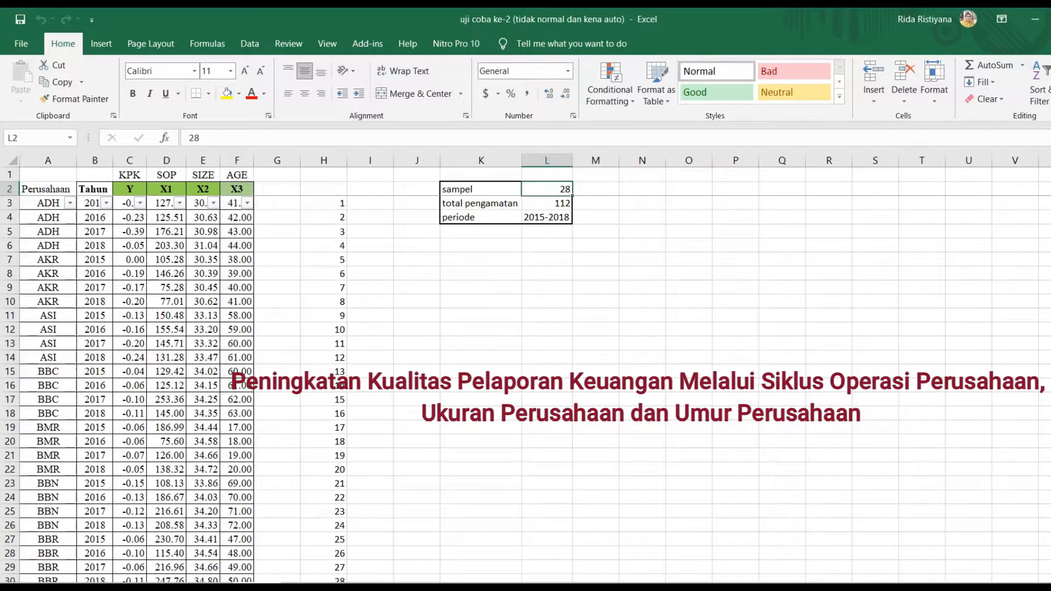
{"action": "scroll", "coordinate": [526, 383], "scroll_direction": "down", "scroll_amount": 20}
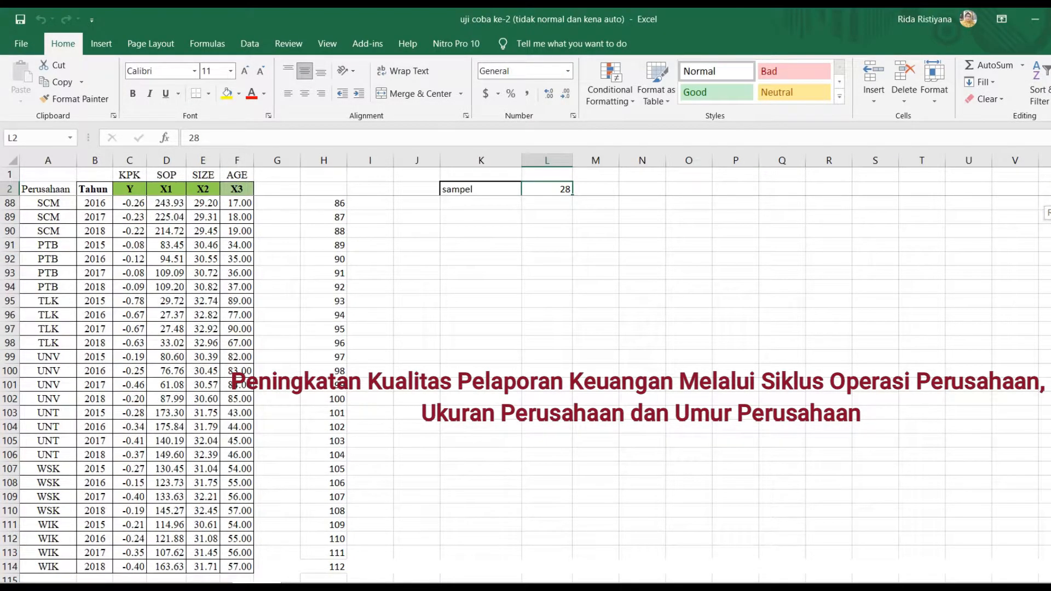
{"action": "scroll", "coordinate": [526, 384], "scroll_direction": "up", "scroll_amount": 20}
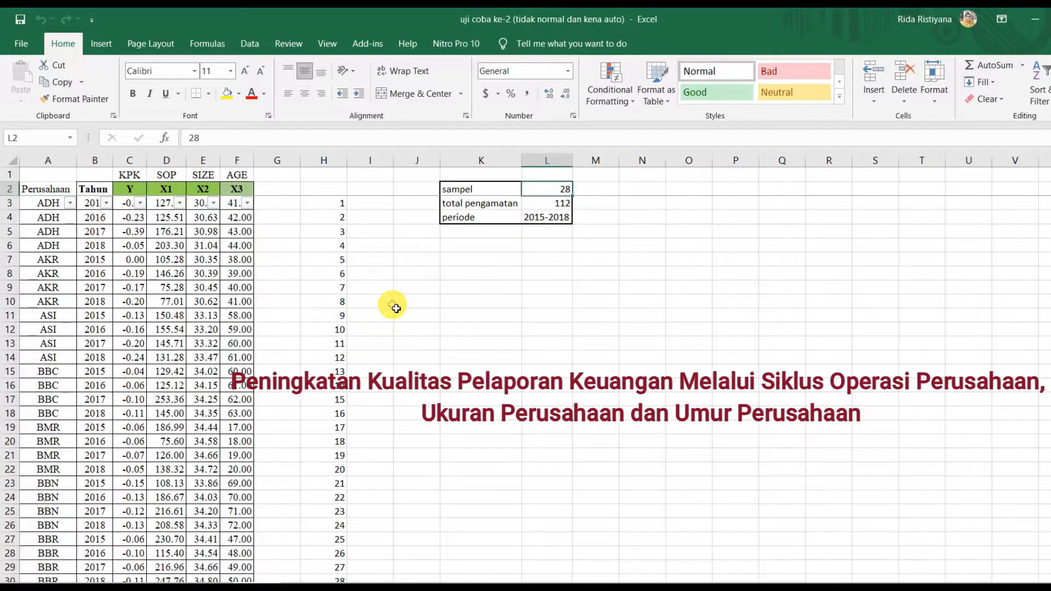
{"action": "left_click", "coordinate": [549, 204]}
{"action": "left_click", "coordinate": [328, 205]}
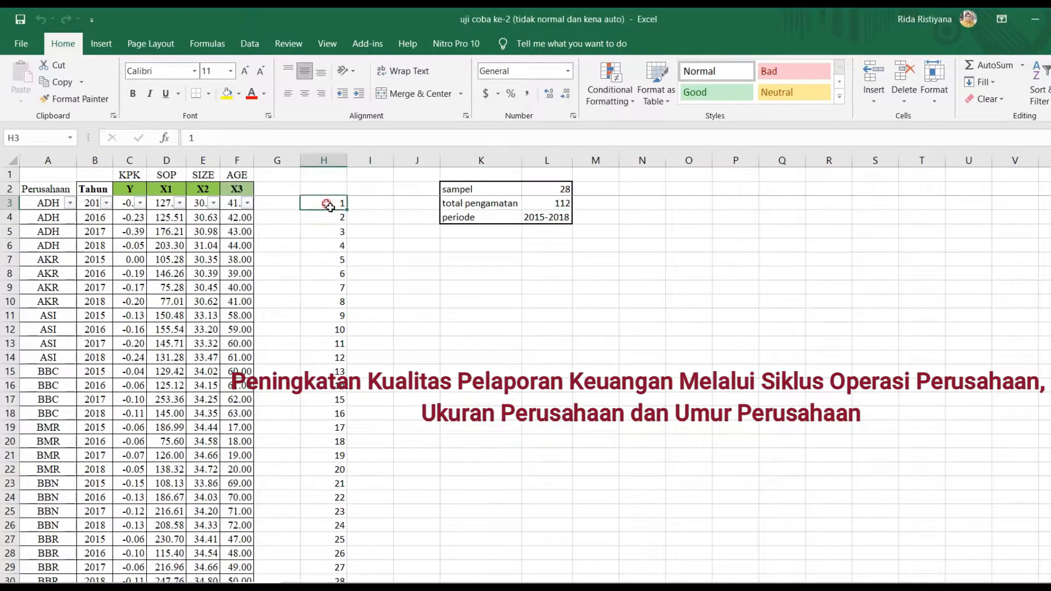
{"action": "scroll", "coordinate": [525, 383], "scroll_direction": "down", "scroll_amount": 20}
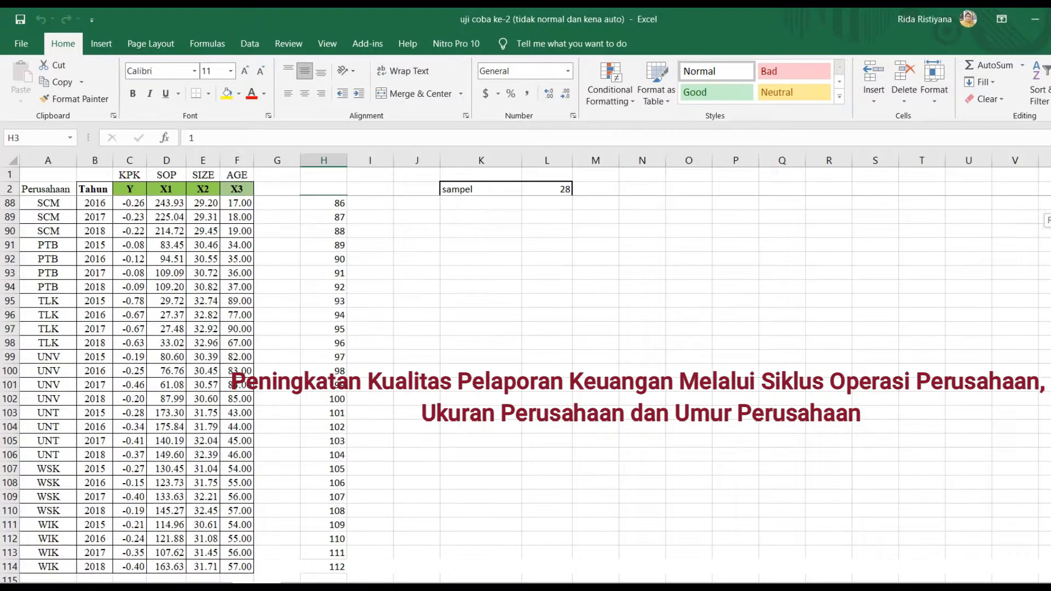
{"action": "scroll", "coordinate": [536, 514], "scroll_direction": "down", "scroll_amount": 4}
{"action": "left_click", "coordinate": [331, 400]}
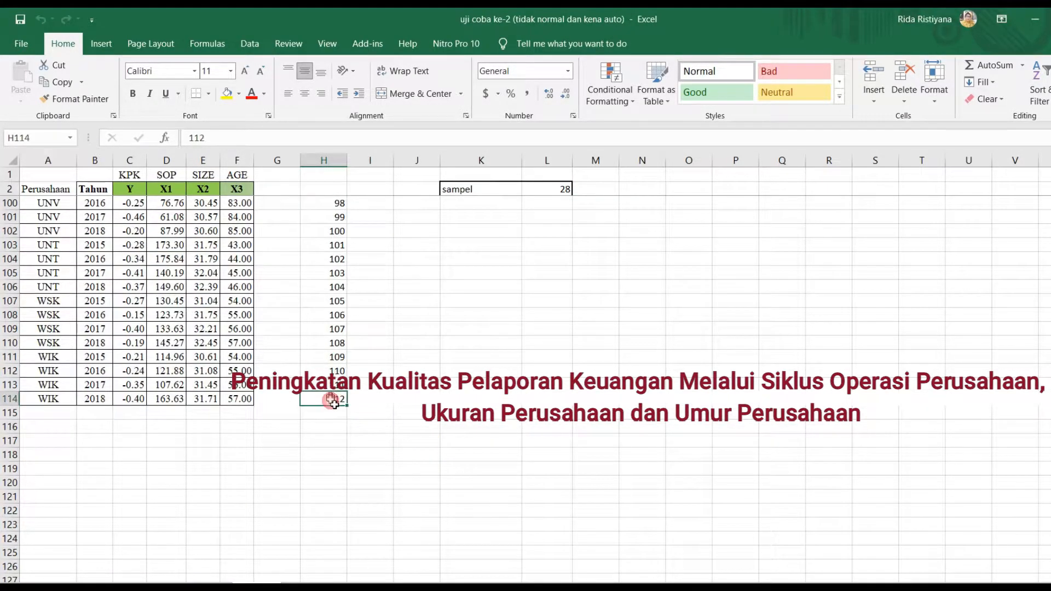
{"action": "scroll", "coordinate": [647, 334], "scroll_direction": "up", "scroll_amount": 20}
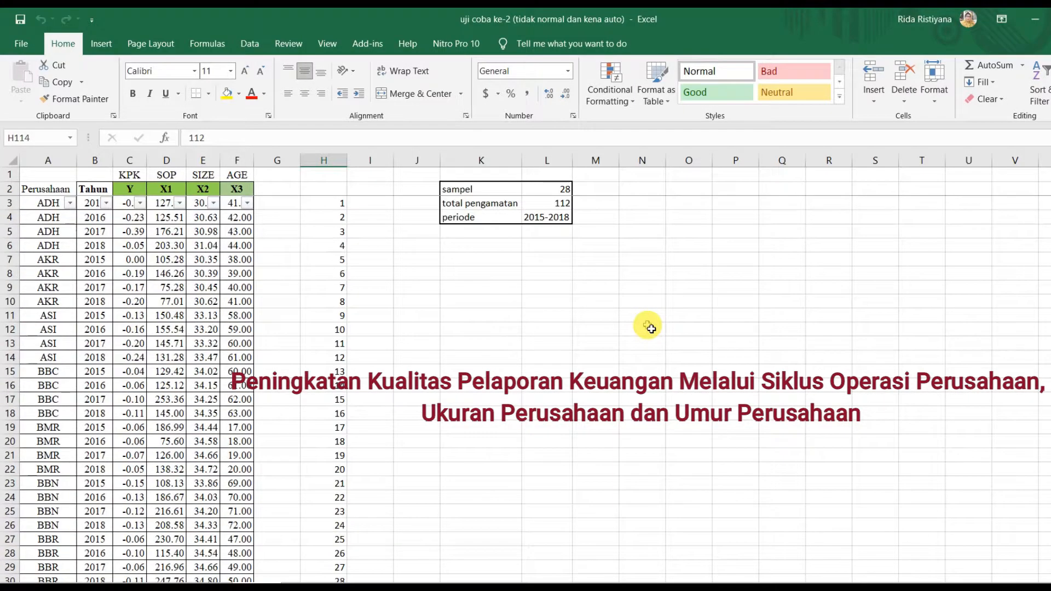
{"action": "left_click", "coordinate": [549, 218]}
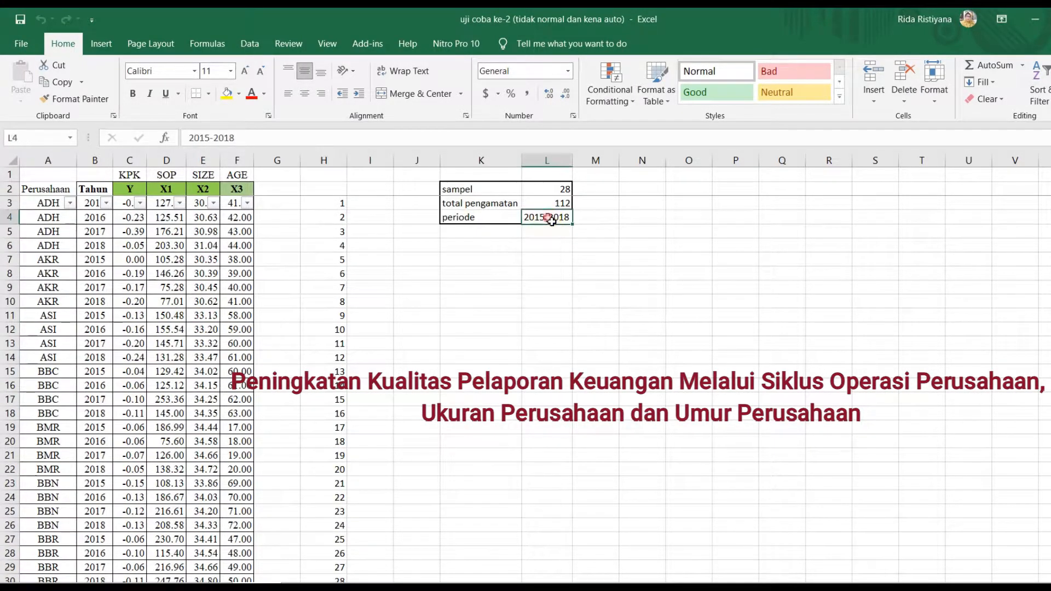
{"action": "left_click", "coordinate": [90, 204]}
{"action": "left_click", "coordinate": [628, 362]}
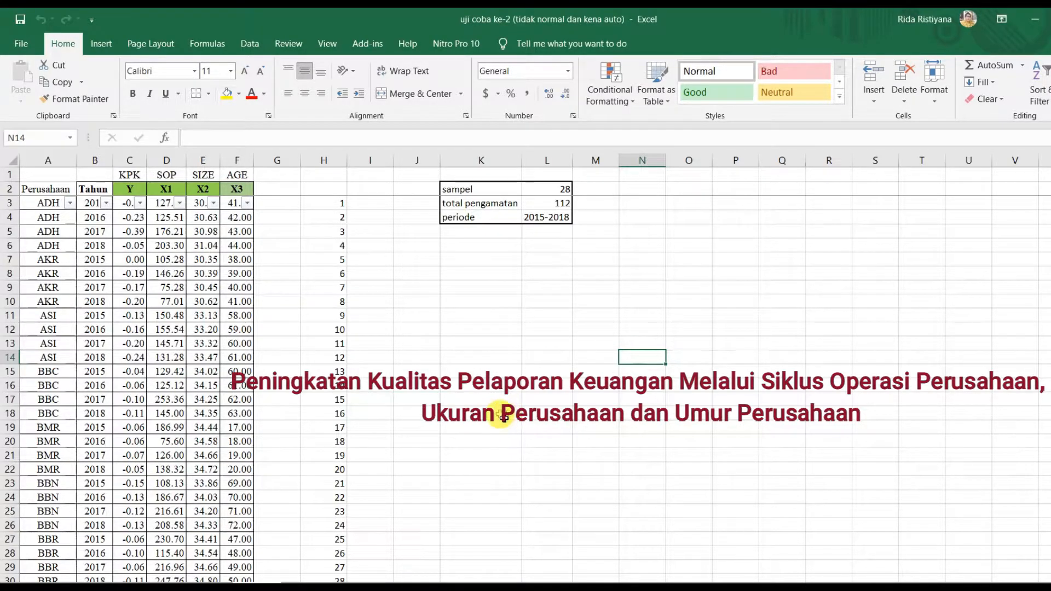
{"action": "left_click_drag", "start_coordinate": [46, 160], "coordinate": [571, 438]}
{"action": "left_click", "coordinate": [798, 412]}
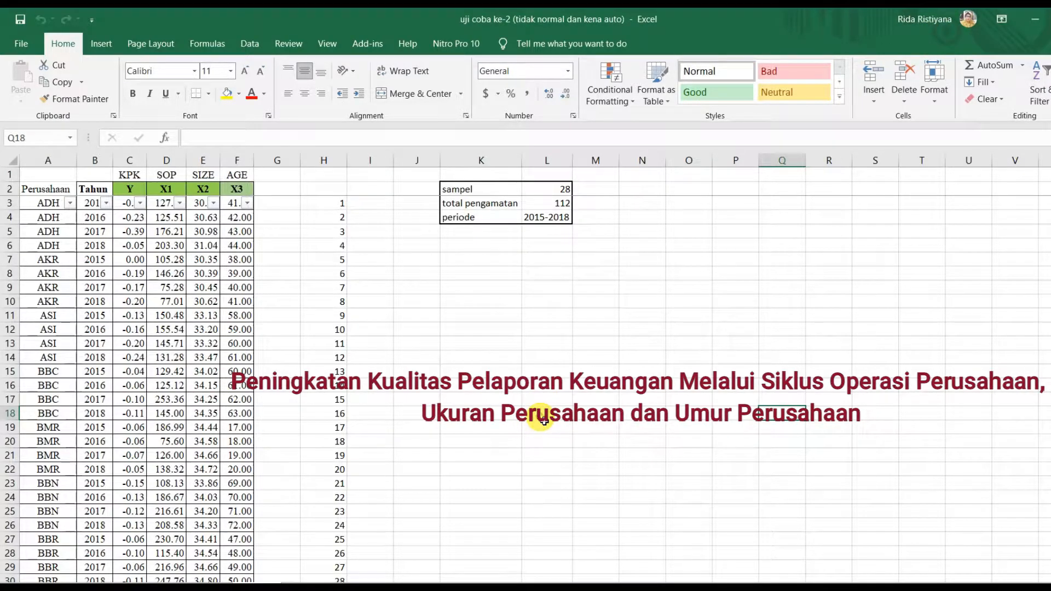
{"action": "left_click", "coordinate": [487, 474]}
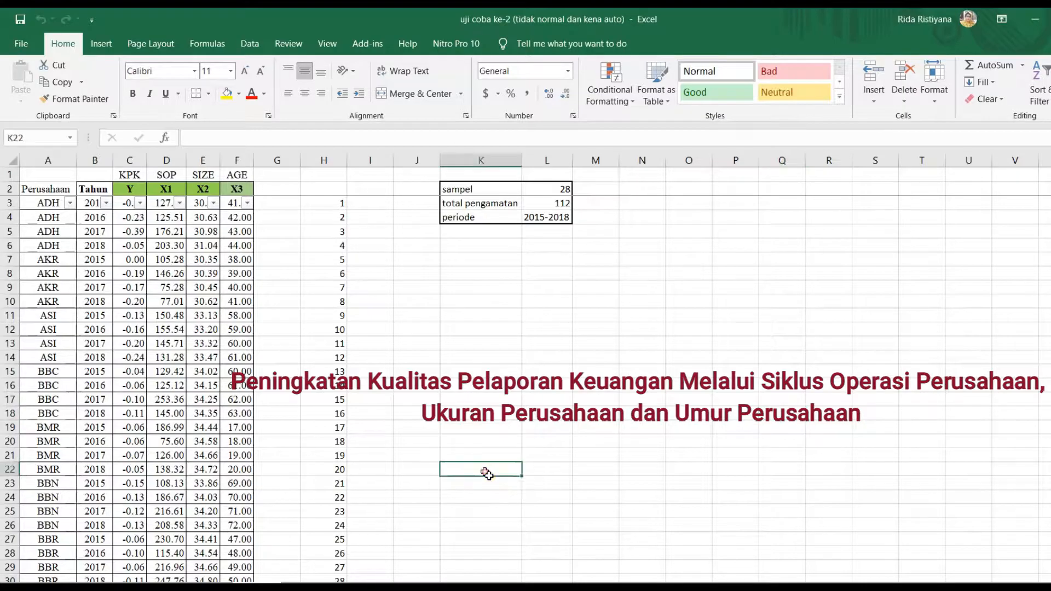
Minimise the Excel workbook and the PowerPoint presentation, and refresh the desktop.
{"action": "left_click", "coordinate": [1034, 19]}
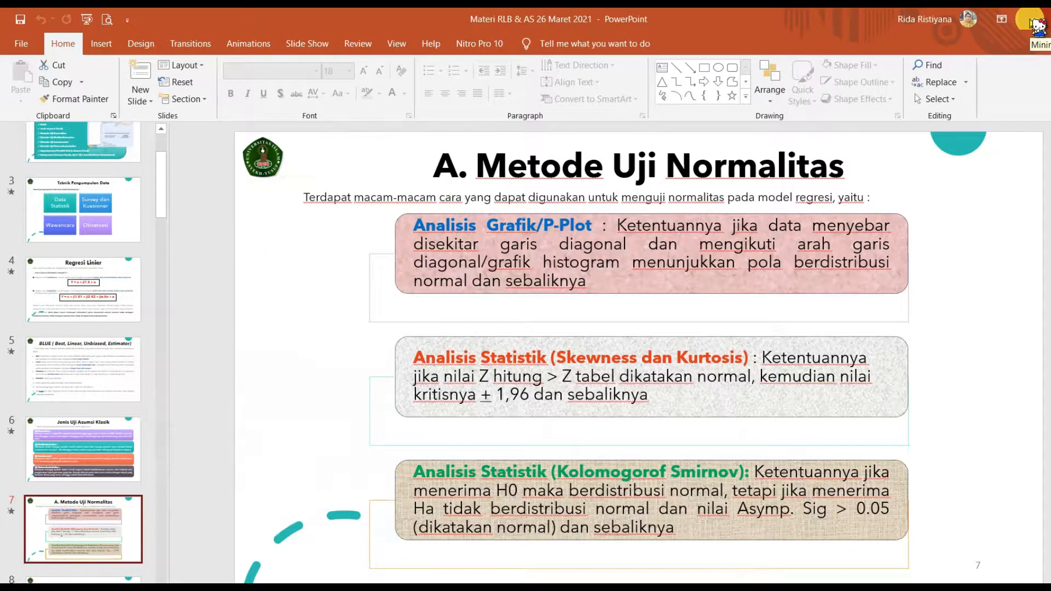
{"action": "left_click", "coordinate": [1037, 25]}
{"action": "right_click", "coordinate": [433, 88]}
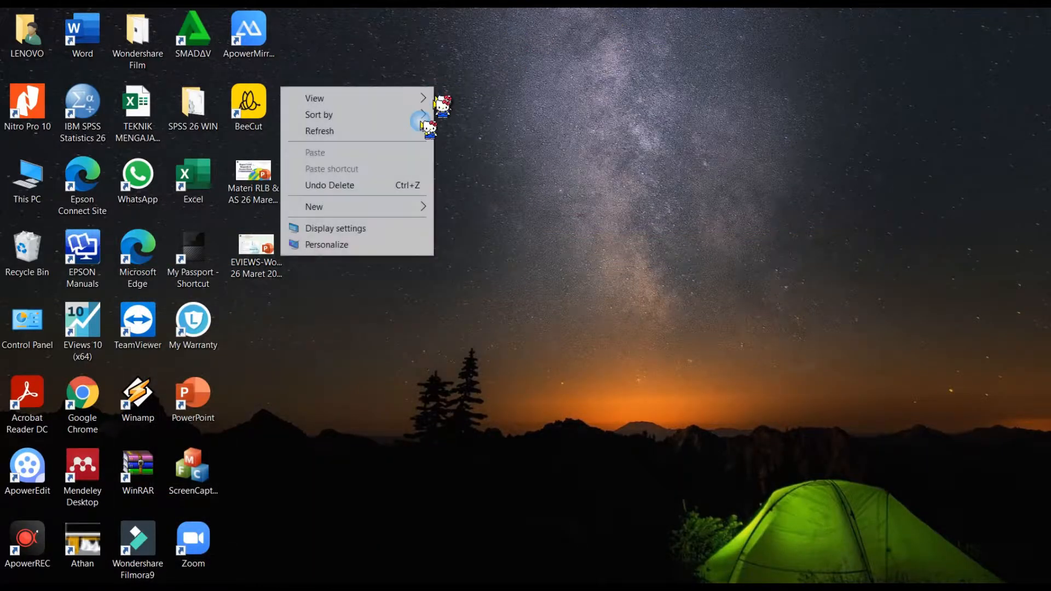
{"action": "left_click", "coordinate": [392, 133]}
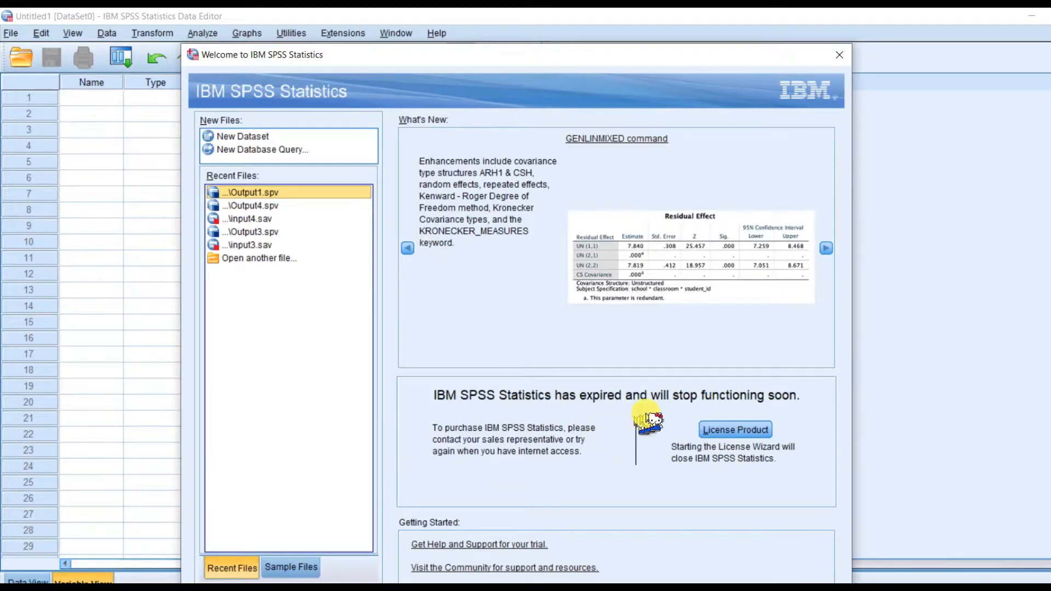
Open a new empty dataset from the IBM SPSS Statistics welcome dialog.
{"action": "left_click", "coordinate": [275, 142]}
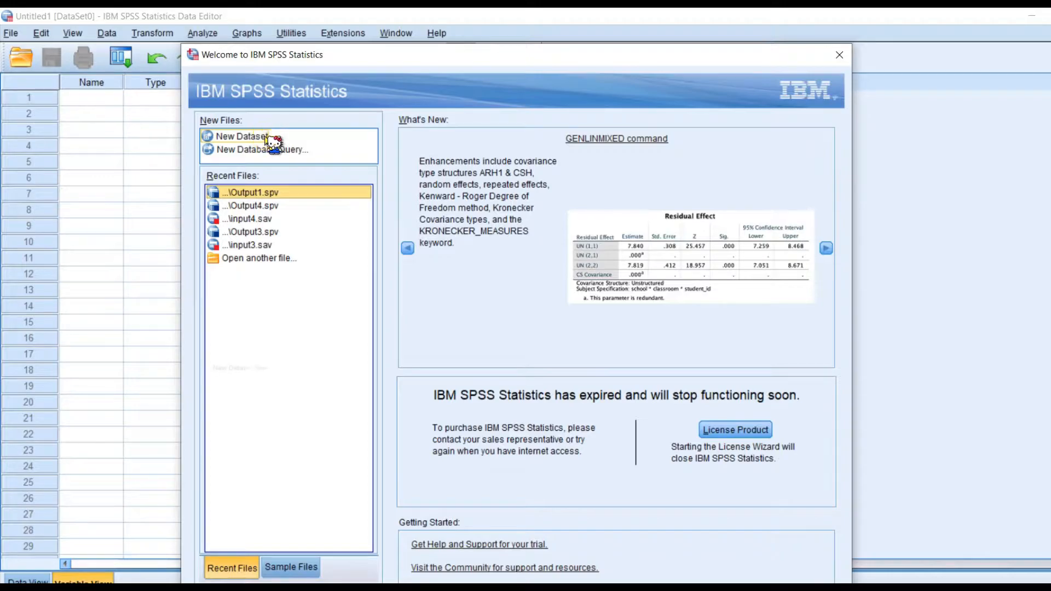
{"action": "left_click", "coordinate": [274, 141]}
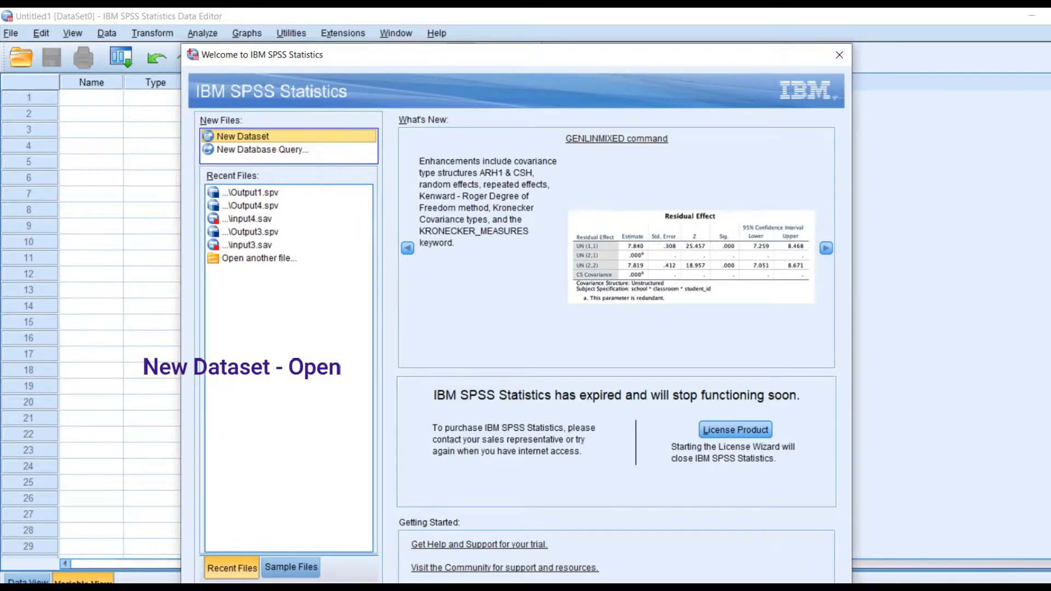
{"action": "left_click", "coordinate": [767, 589]}
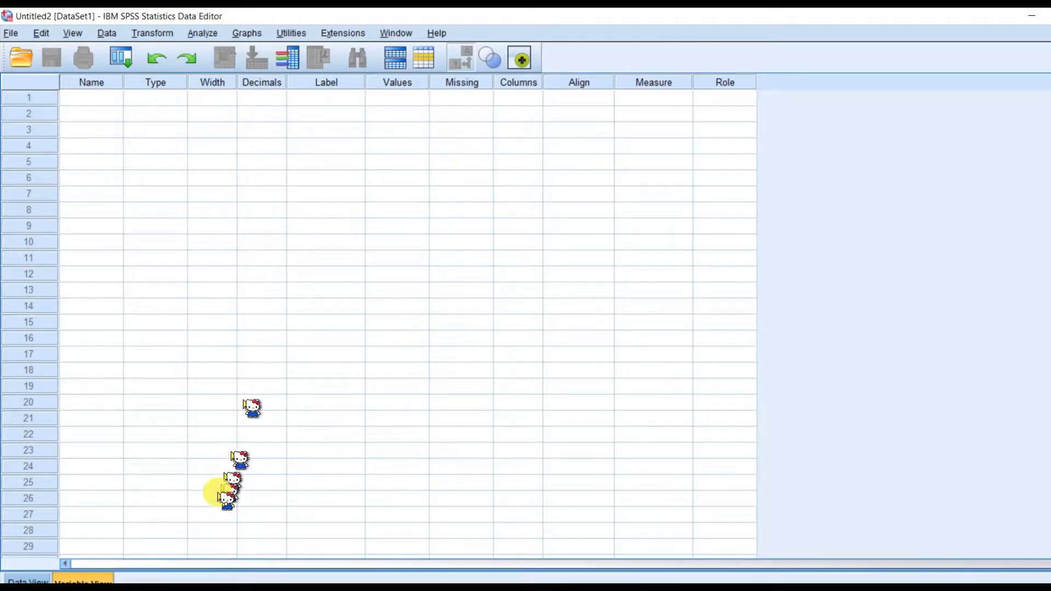
Look over the new dataset's data view, the output window and the Name column in the variable view.
{"action": "left_click", "coordinate": [29, 579]}
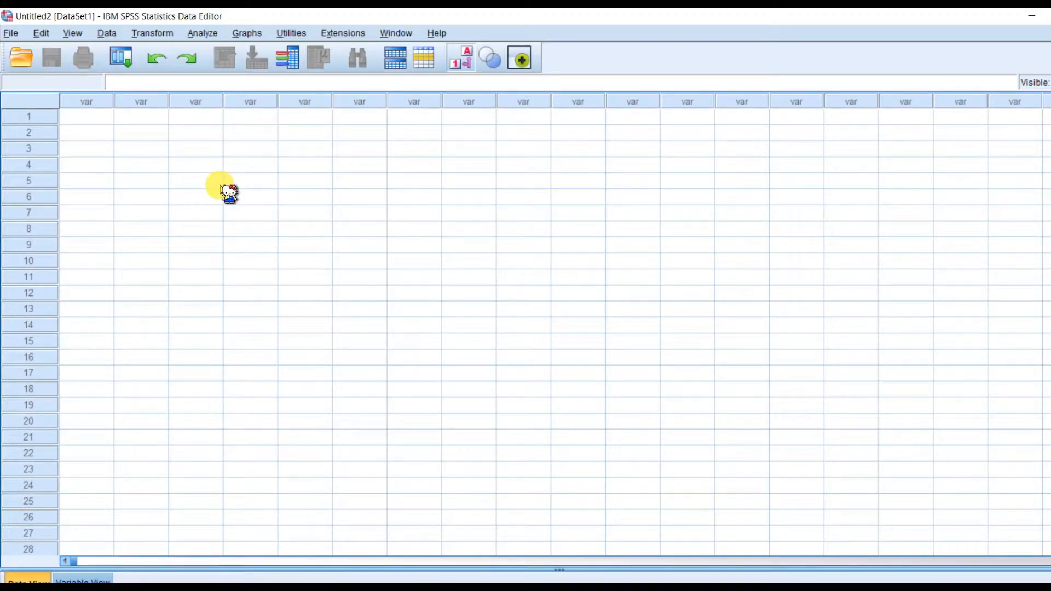
{"action": "left_click", "coordinate": [401, 590]}
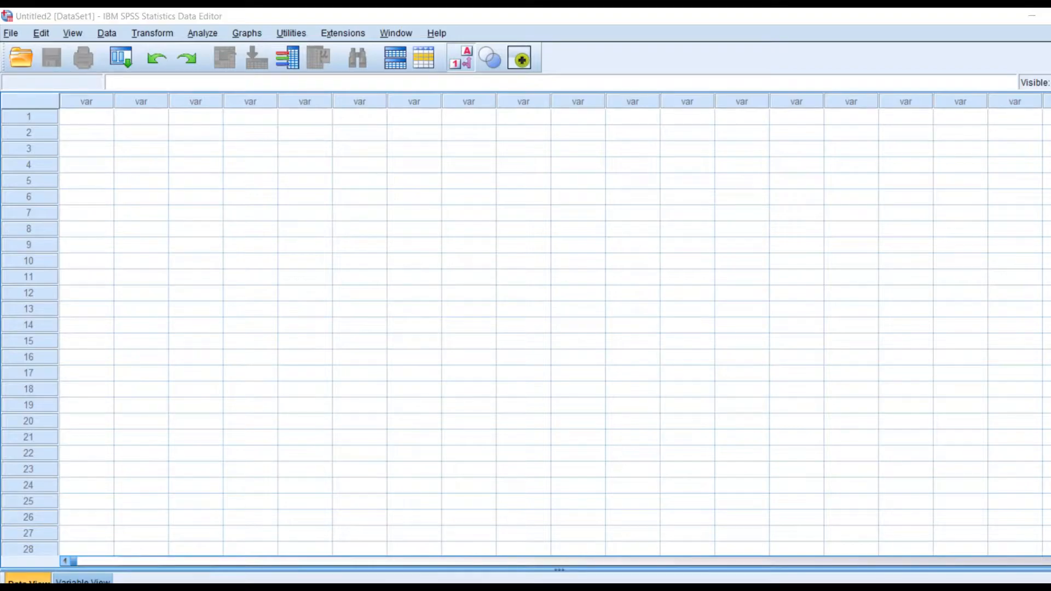
{"action": "left_click", "coordinate": [356, 524]}
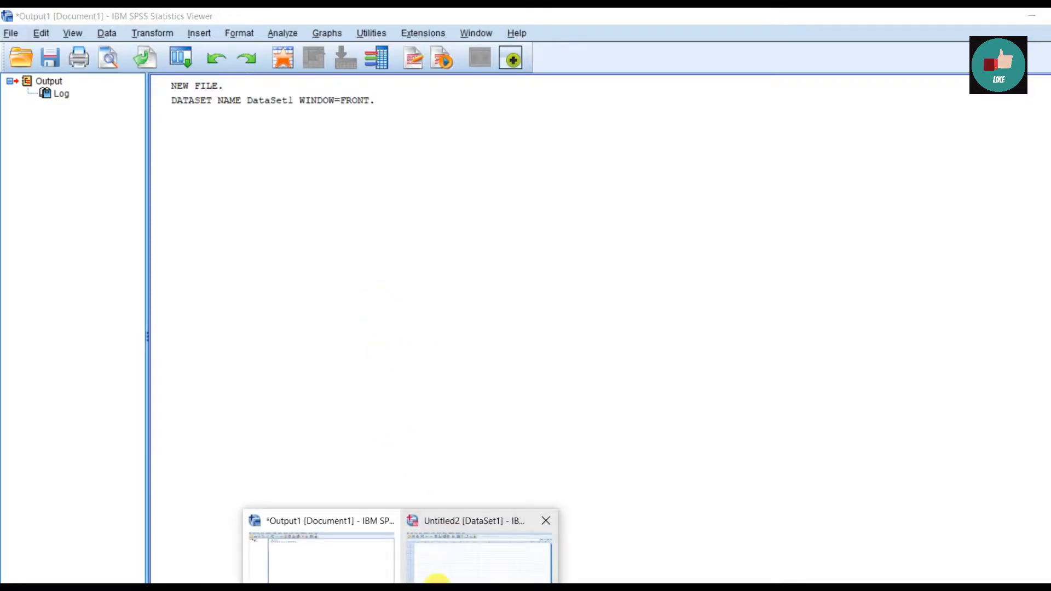
{"action": "left_click", "coordinate": [465, 564]}
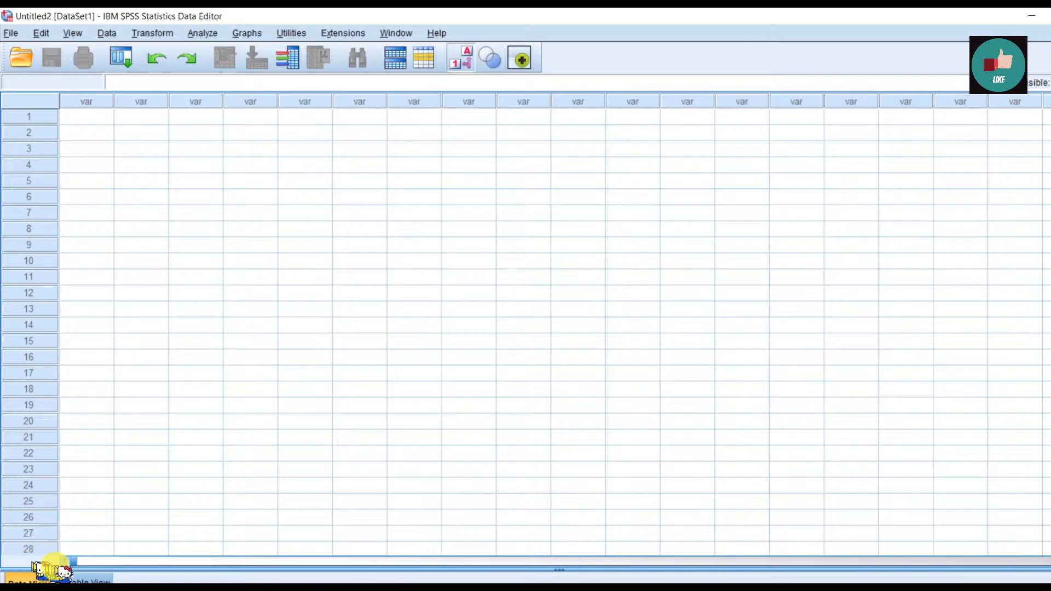
{"action": "left_click", "coordinate": [82, 580]}
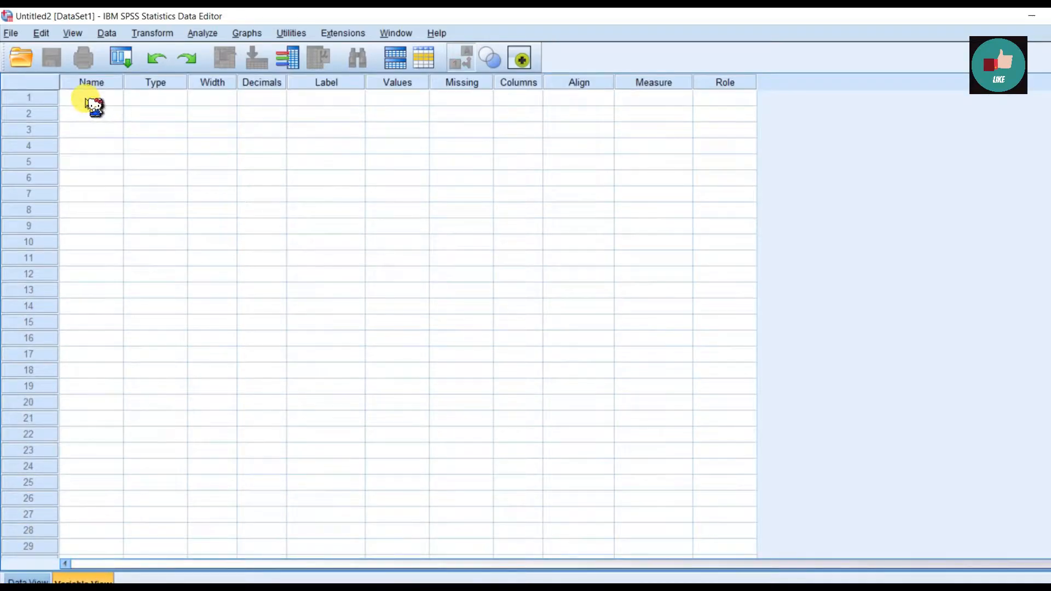
{"action": "left_click", "coordinate": [91, 99]}
{"action": "left_click", "coordinate": [93, 82]}
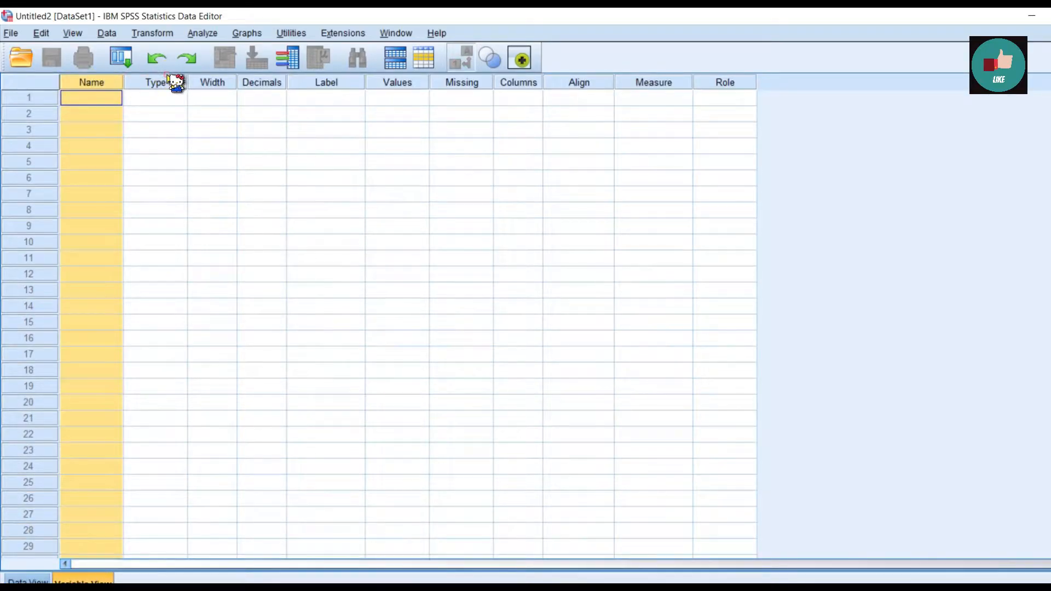
Switch to the Excel workbook and copy the Y, X1, X2 and X3 values in C3:F114.
{"action": "left_click", "coordinate": [514, 162]}
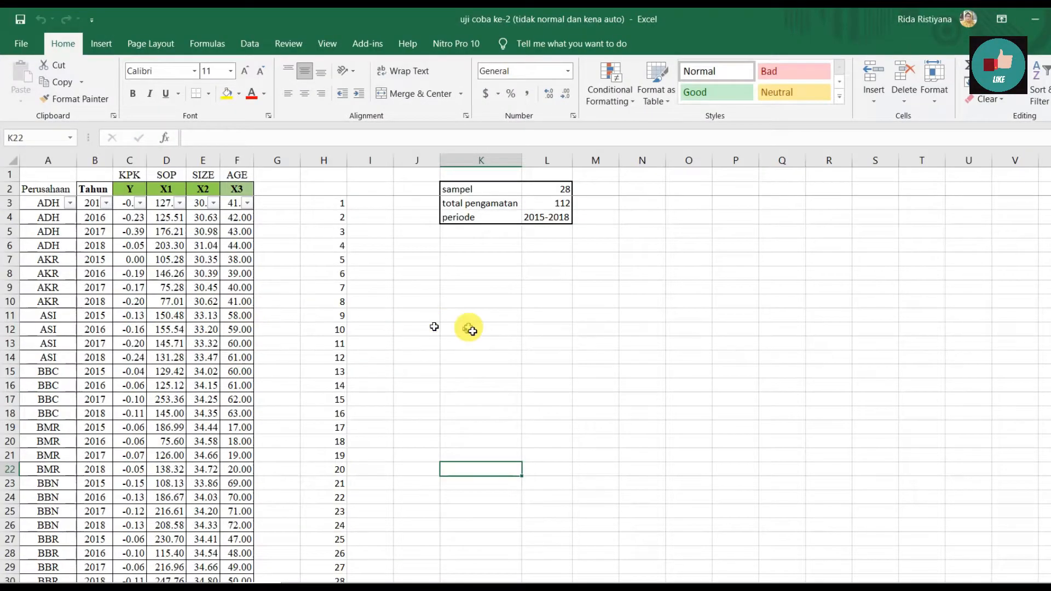
{"action": "left_click", "coordinate": [471, 329]}
{"action": "scroll", "coordinate": [471, 329], "scroll_direction": "down", "scroll_amount": 5}
{"action": "scroll", "coordinate": [471, 329], "scroll_direction": "up", "scroll_amount": 5}
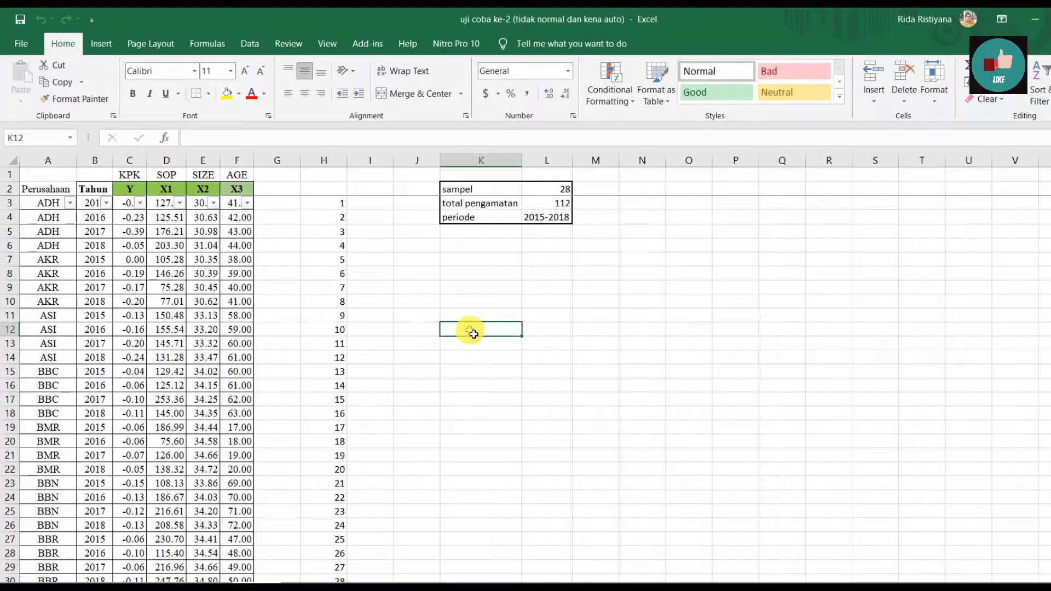
{"action": "scroll", "coordinate": [170, 246], "scroll_direction": "down", "scroll_amount": 1}
{"action": "scroll", "coordinate": [180, 263], "scroll_direction": "up", "scroll_amount": 1}
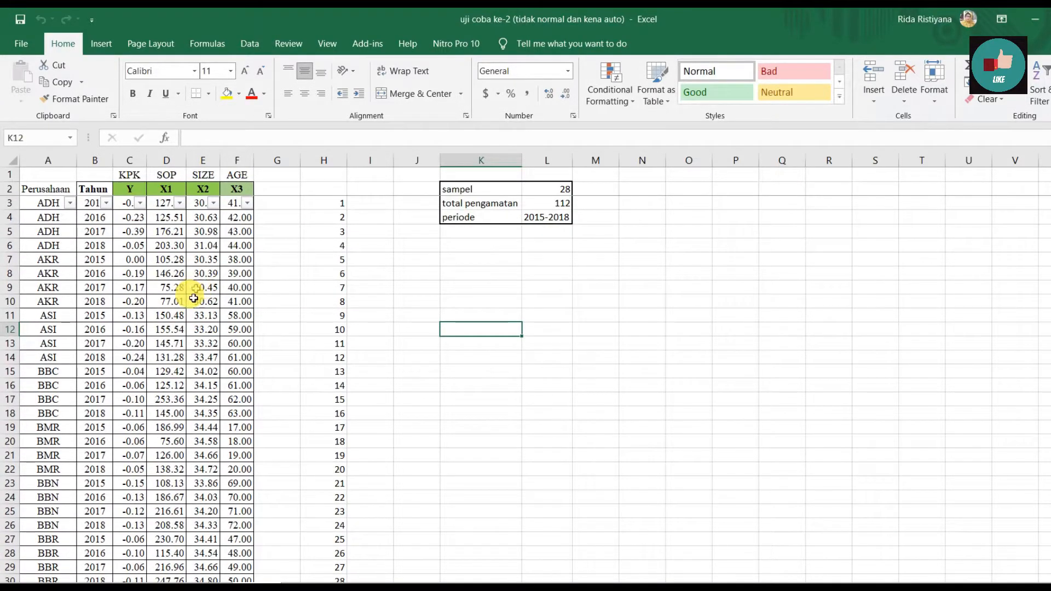
{"action": "left_click_drag", "start_coordinate": [129, 204], "coordinate": [234, 209]}
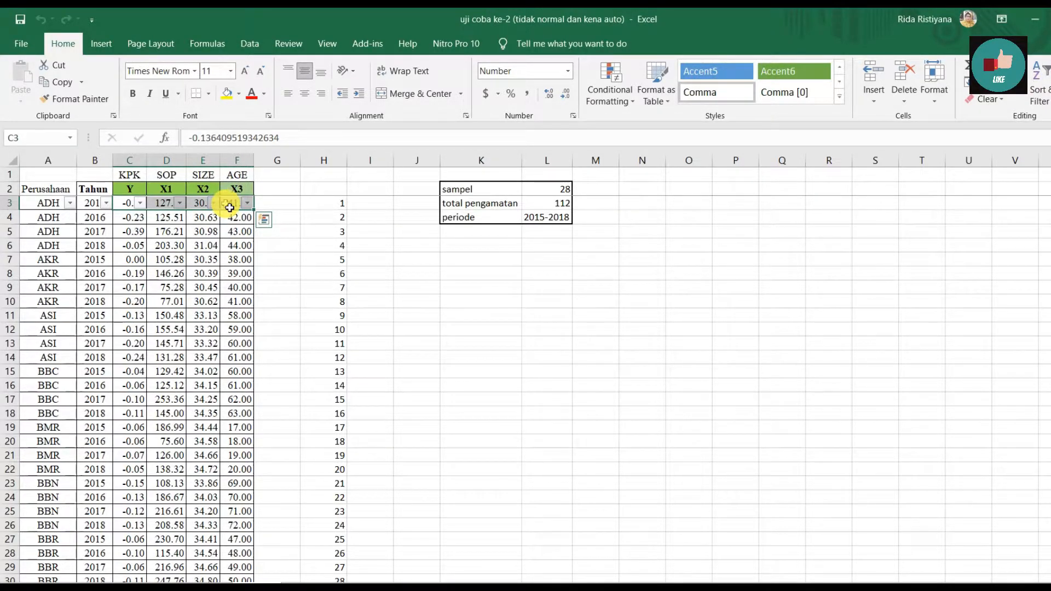
{"action": "key", "text": "ctrl+shift+Down"}
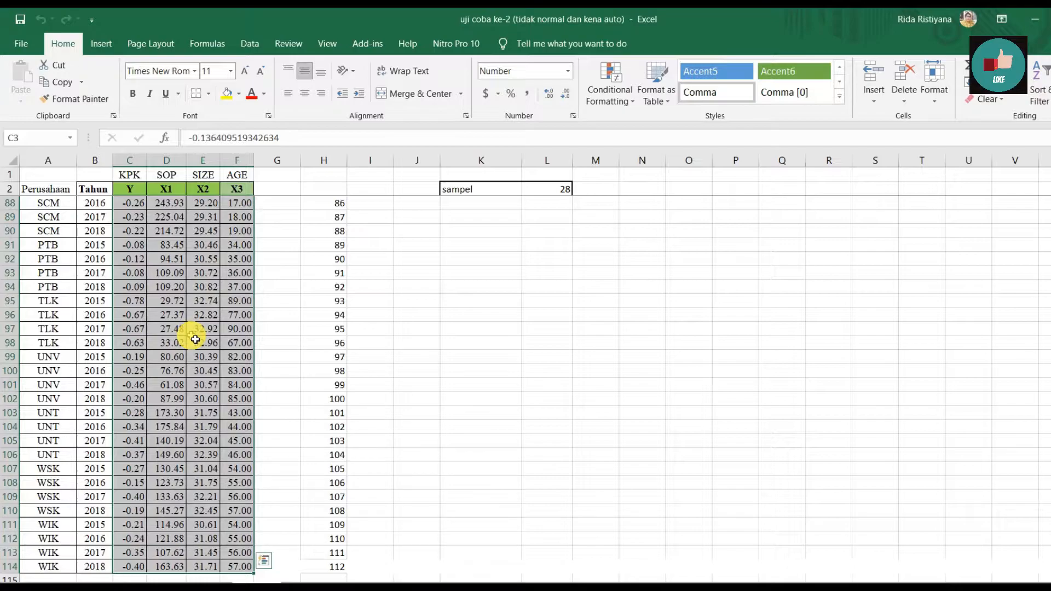
{"action": "key", "text": "ctrl+c"}
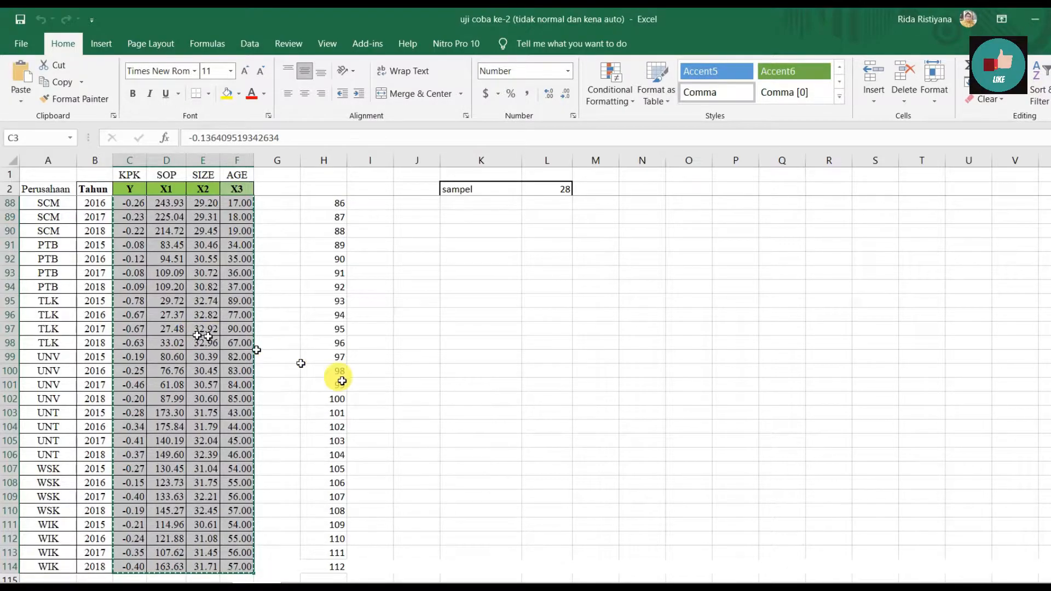
Switch back to the SPSS dataset and paste the copied values into the data view, starting at the first cell.
{"action": "mouse_move", "coordinate": [482, 581]}
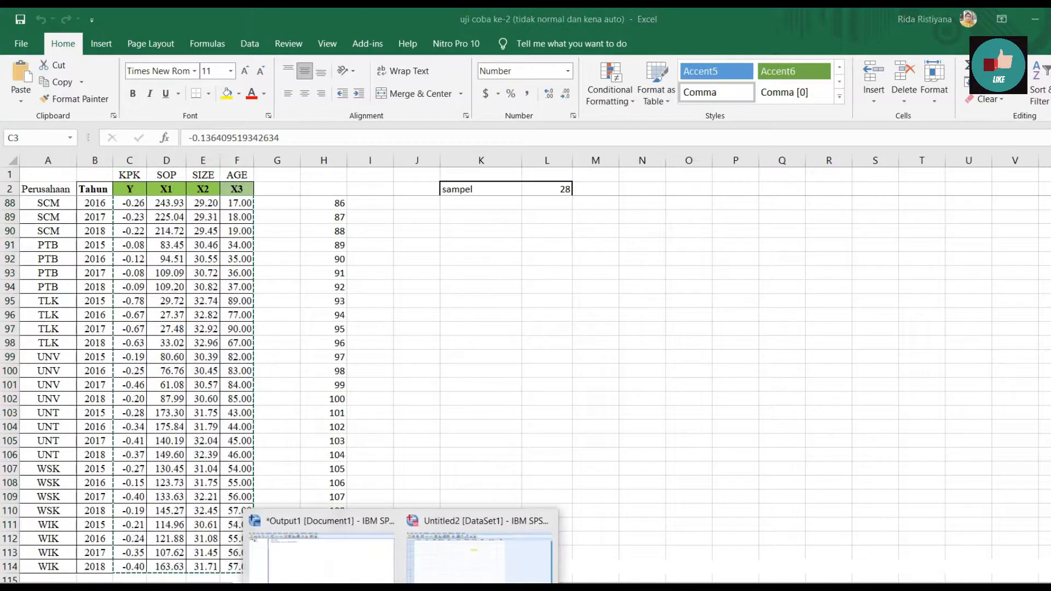
{"action": "left_click", "coordinate": [493, 547]}
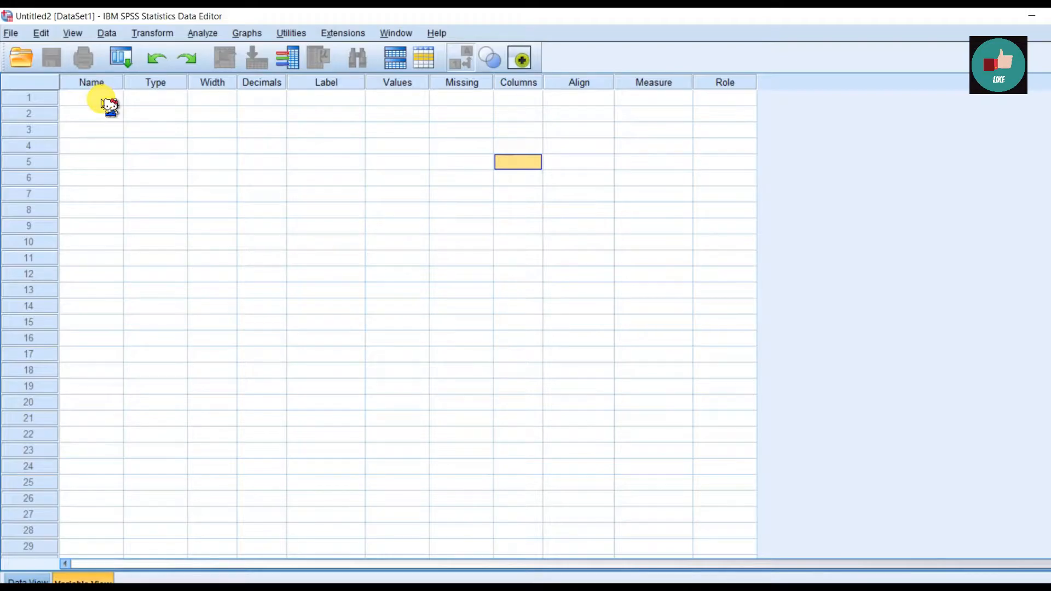
{"action": "left_click", "coordinate": [29, 579]}
{"action": "left_click", "coordinate": [85, 117]}
{"action": "right_click", "coordinate": [85, 118]}
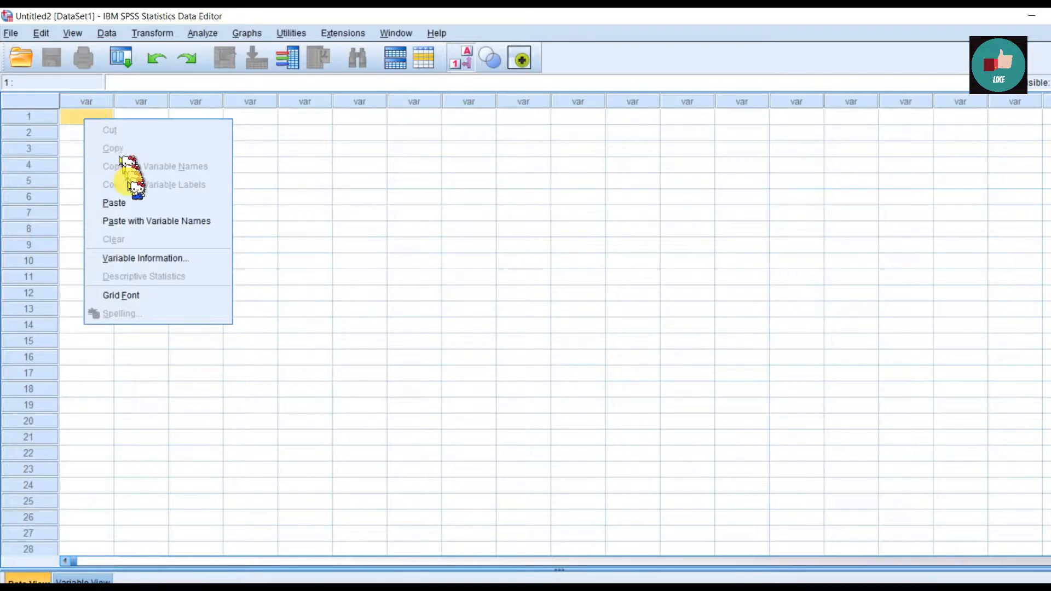
{"action": "left_click", "coordinate": [129, 203]}
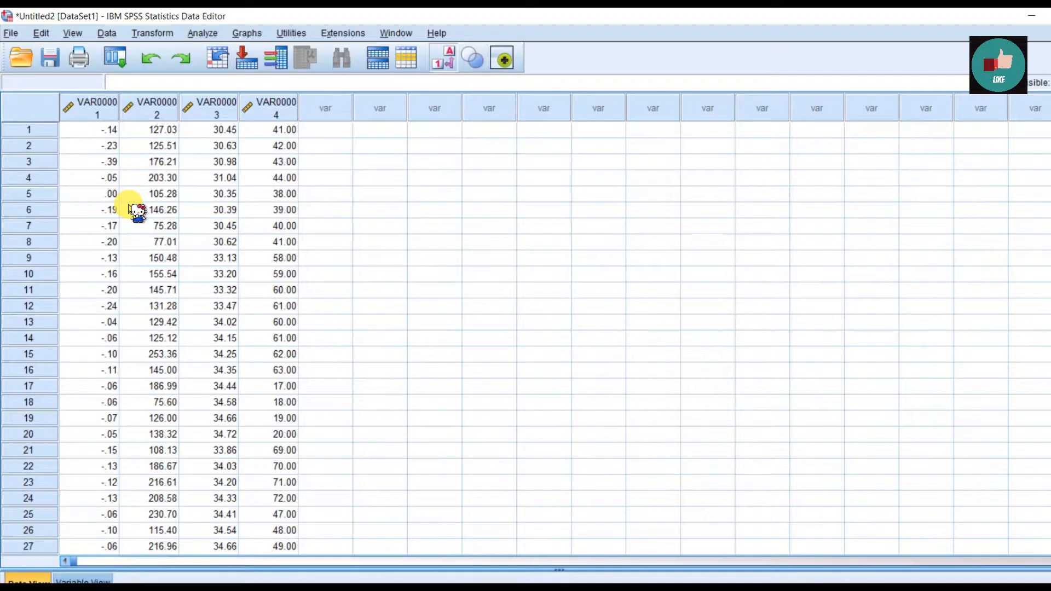
{"action": "left_click", "coordinate": [381, 274]}
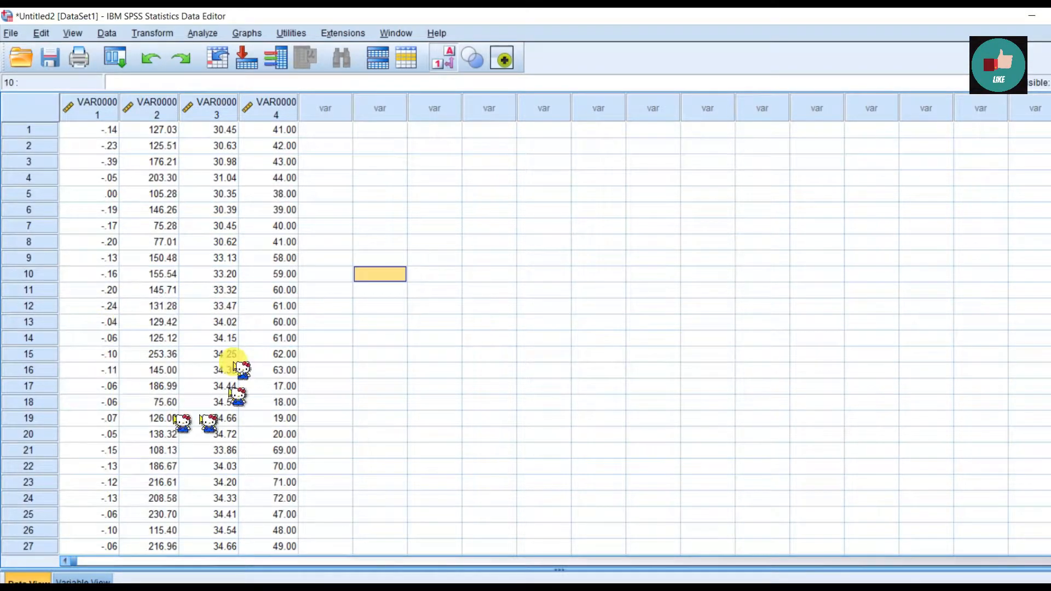
Rename the four pasted variables as Y, X1, X2 and X3 in the variable view.
{"action": "left_click", "coordinate": [84, 580]}
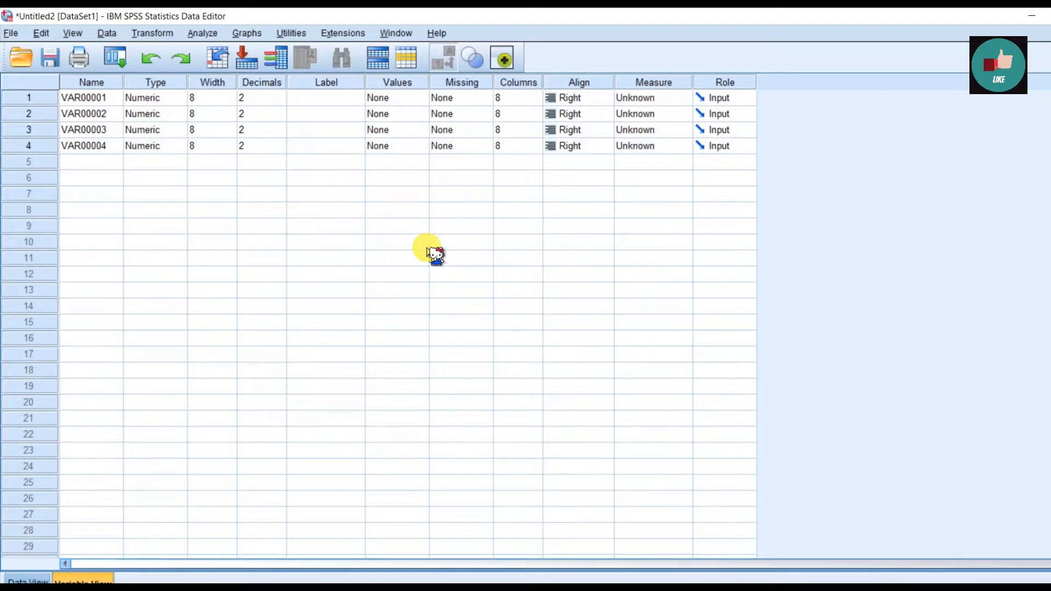
{"action": "left_click", "coordinate": [24, 579]}
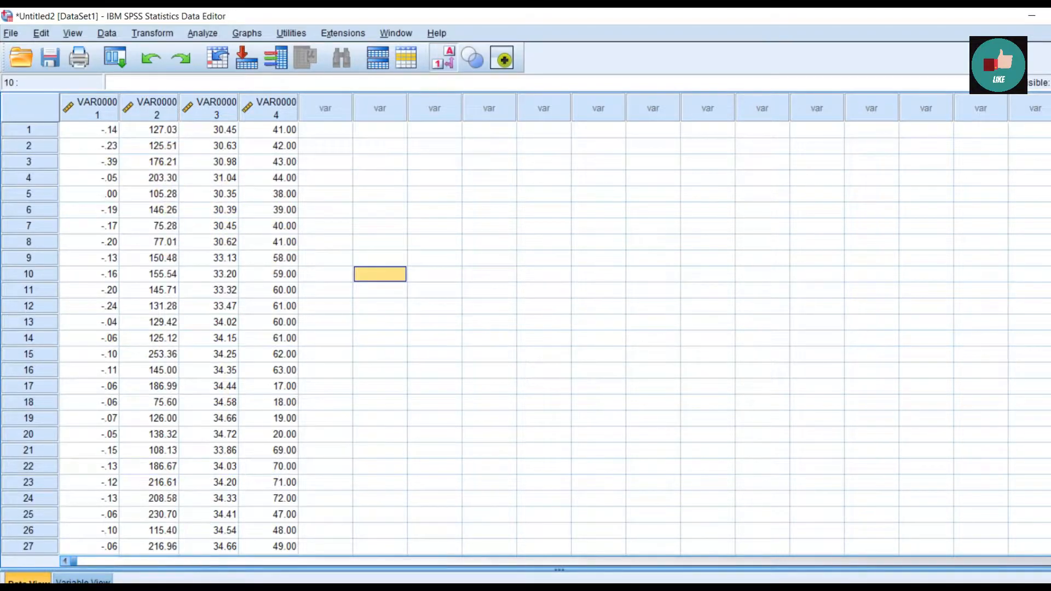
{"action": "left_click", "coordinate": [104, 578]}
{"action": "left_click", "coordinate": [94, 101]}
{"action": "type", "text": "Y"}
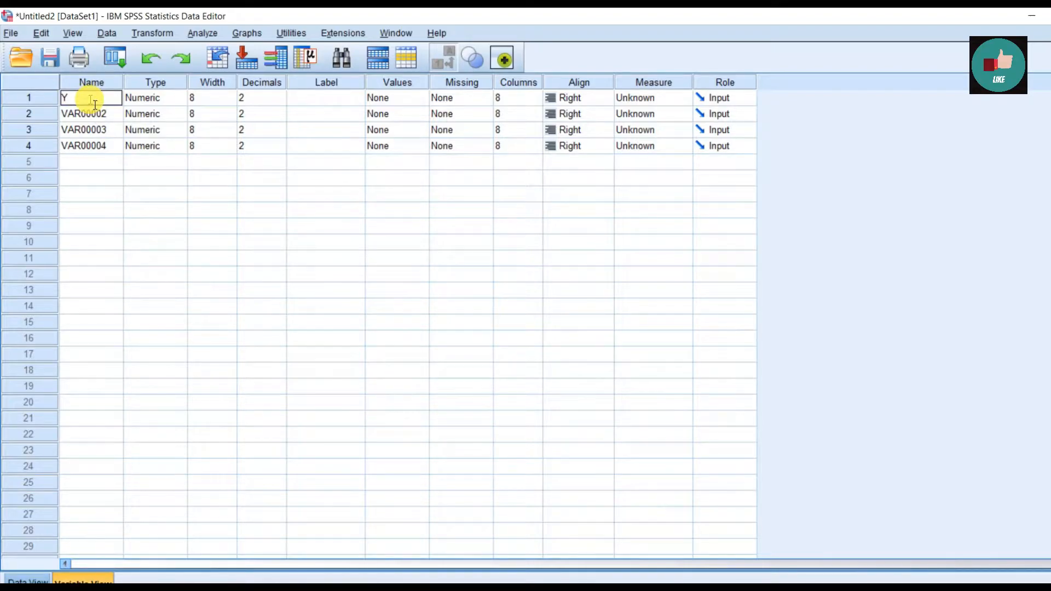
{"action": "key", "text": "Return"}
{"action": "type", "text": "X1"}
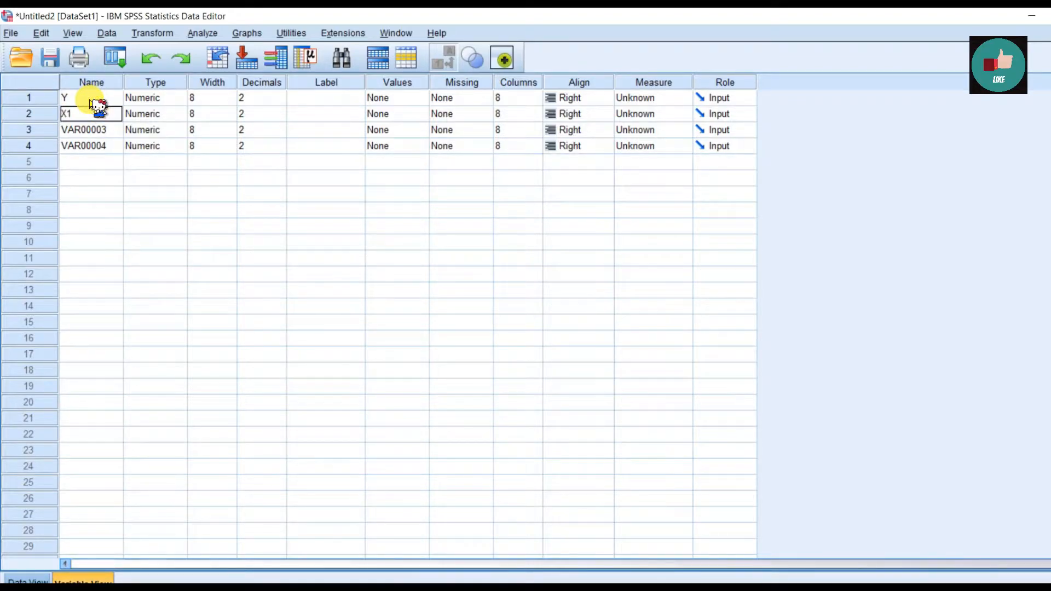
{"action": "key", "text": "Return"}
{"action": "type", "text": "X2"}
{"action": "key", "text": "Return"}
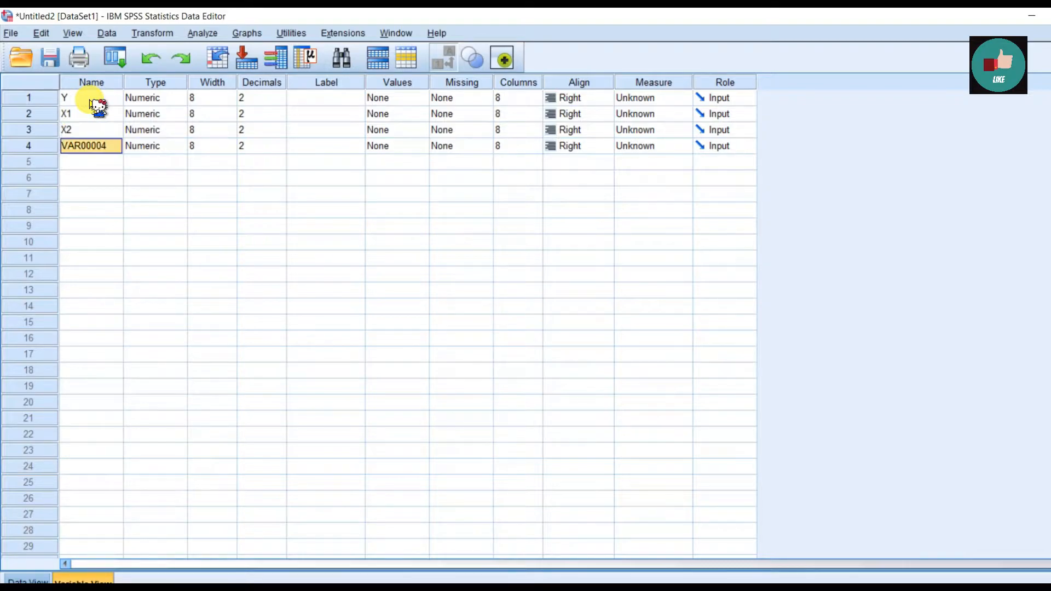
{"action": "type", "text": "X2"}
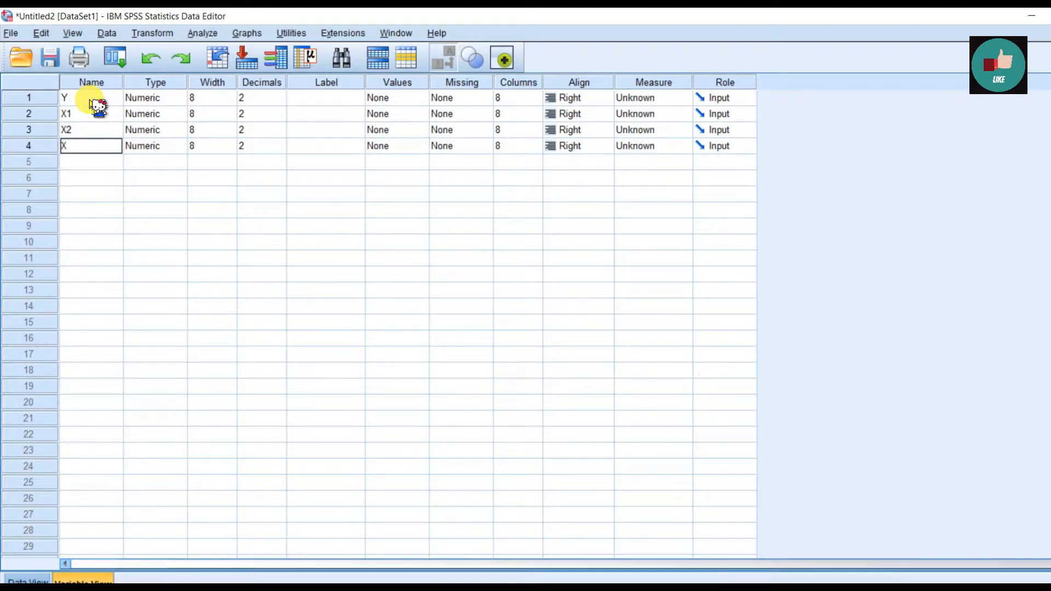
{"action": "key", "text": "Return"}
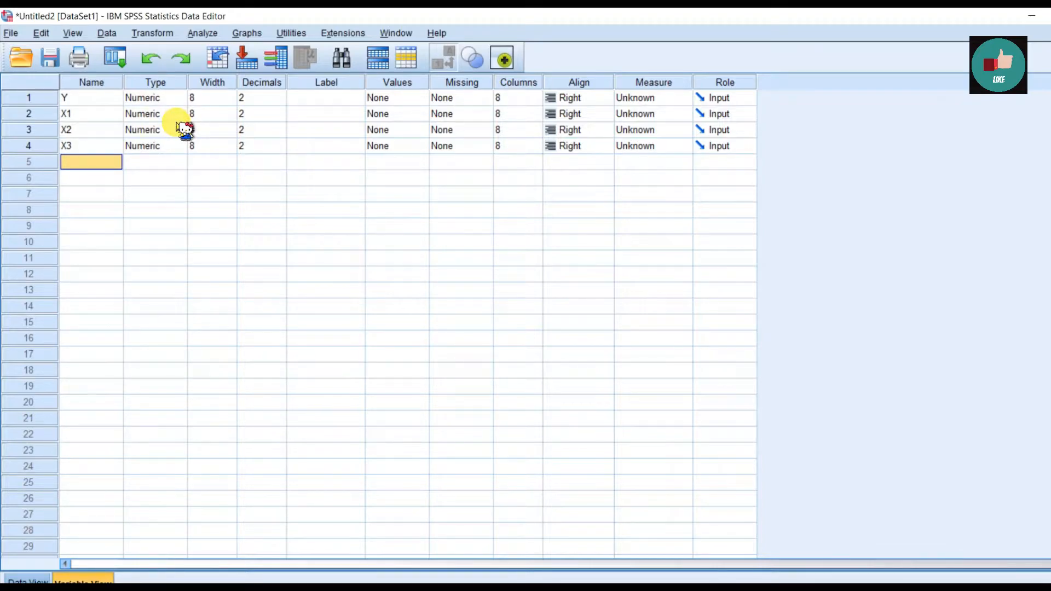
Label Y as KPK, X1 as SOP, X2 as SIZE and X3 as AGE.
{"action": "left_click", "coordinate": [328, 102]}
{"action": "type", "text": "KPK"}
{"action": "key", "text": "Return"}
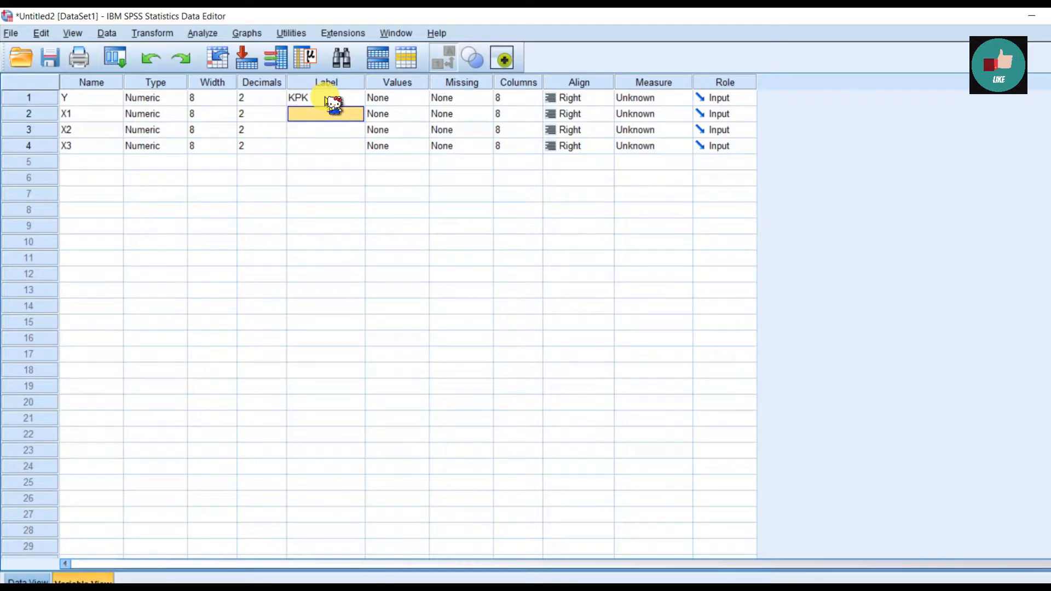
{"action": "type", "text": "SOP"}
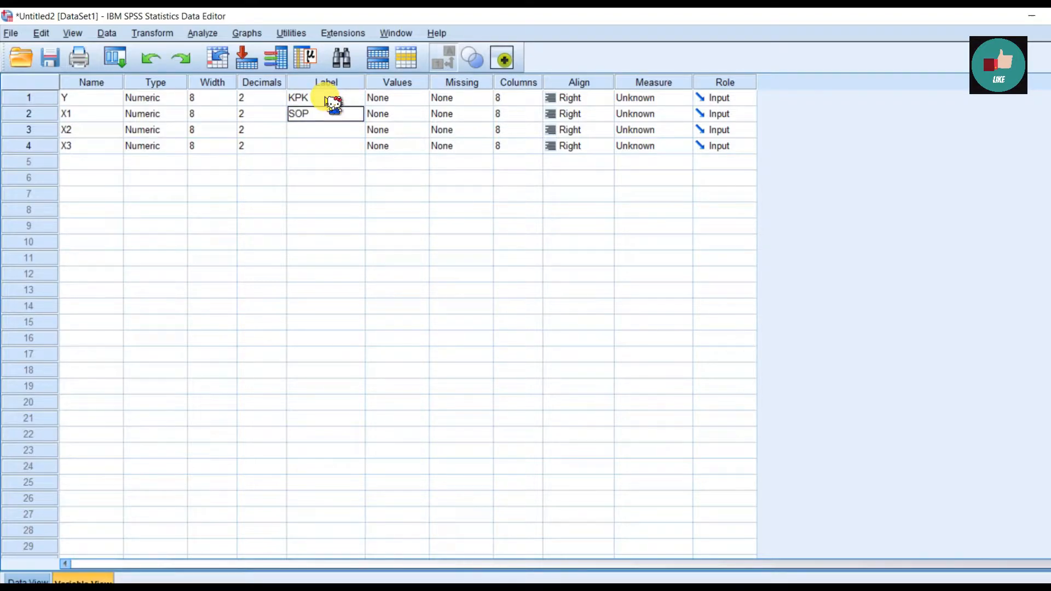
{"action": "key", "text": "Return"}
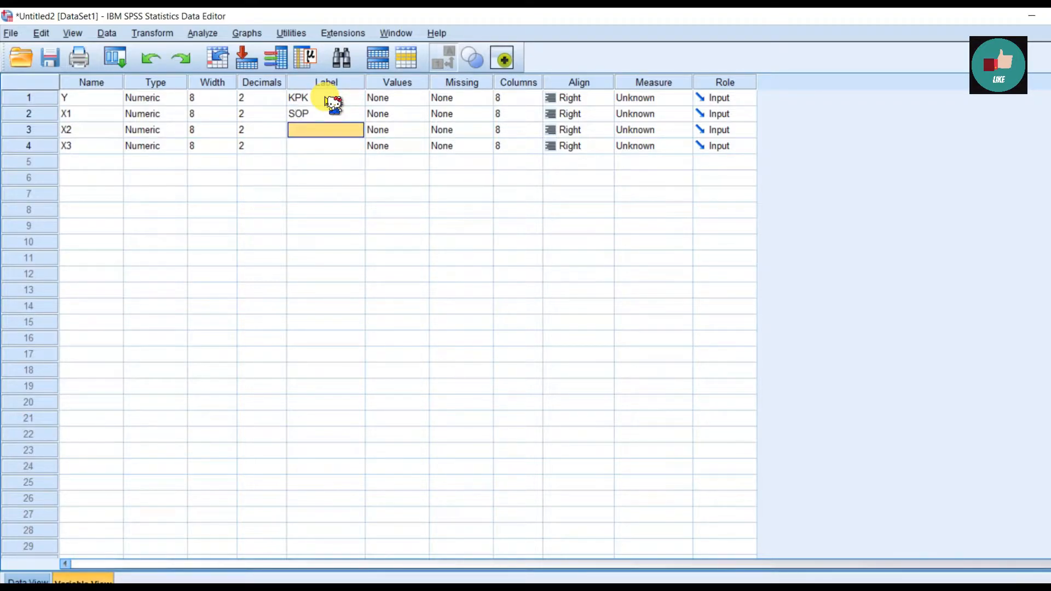
{"action": "type", "text": "SIZE"}
{"action": "key", "text": "Return"}
{"action": "type", "text": "AGE"}
{"action": "key", "text": "Return"}
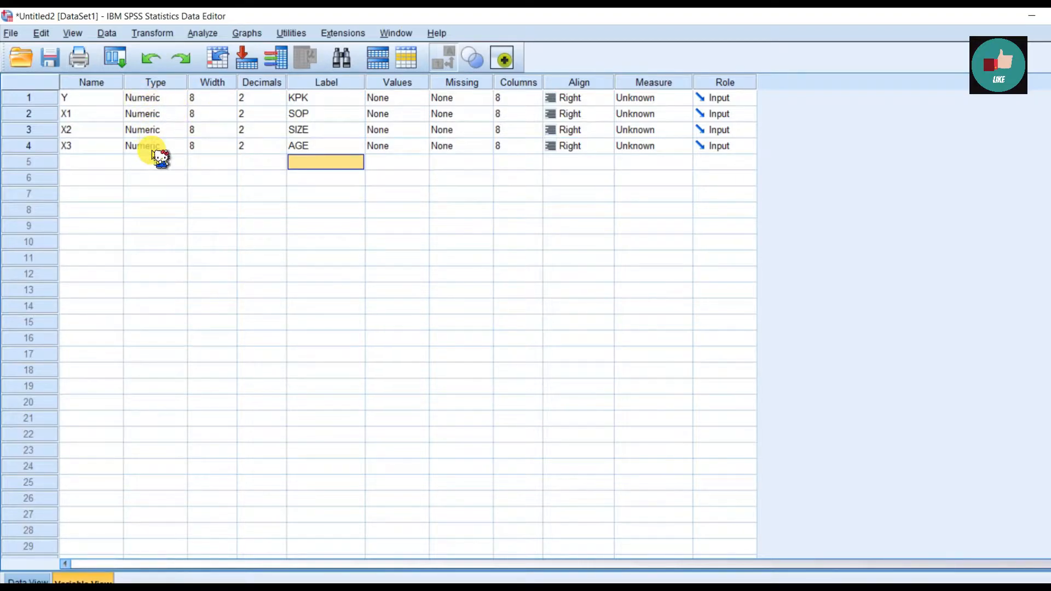
Check the variable type options and the decimals setting of variable Y.
{"action": "left_click", "coordinate": [180, 99]}
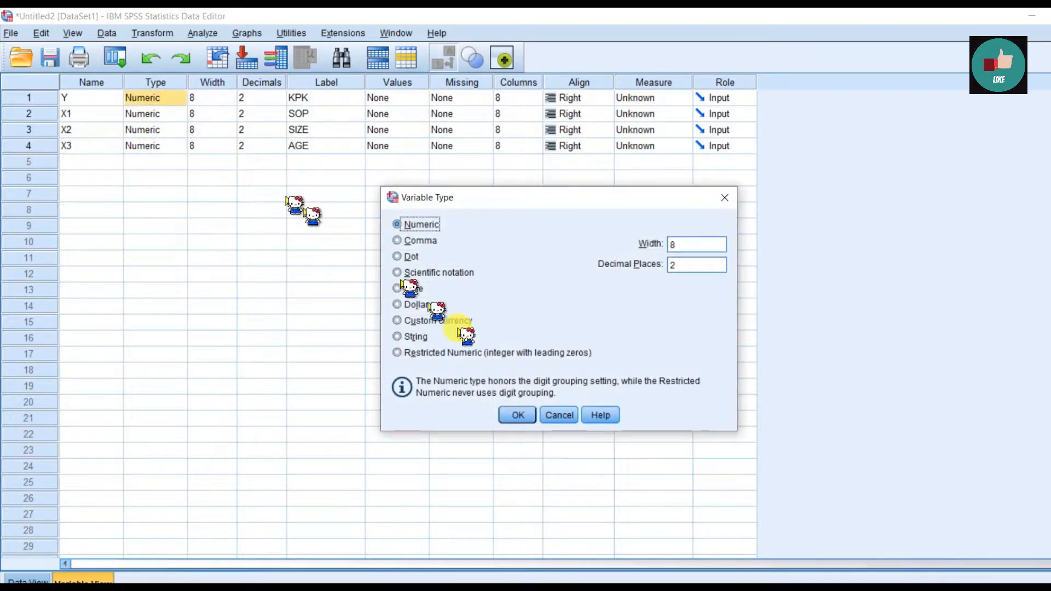
{"action": "left_click", "coordinate": [566, 415]}
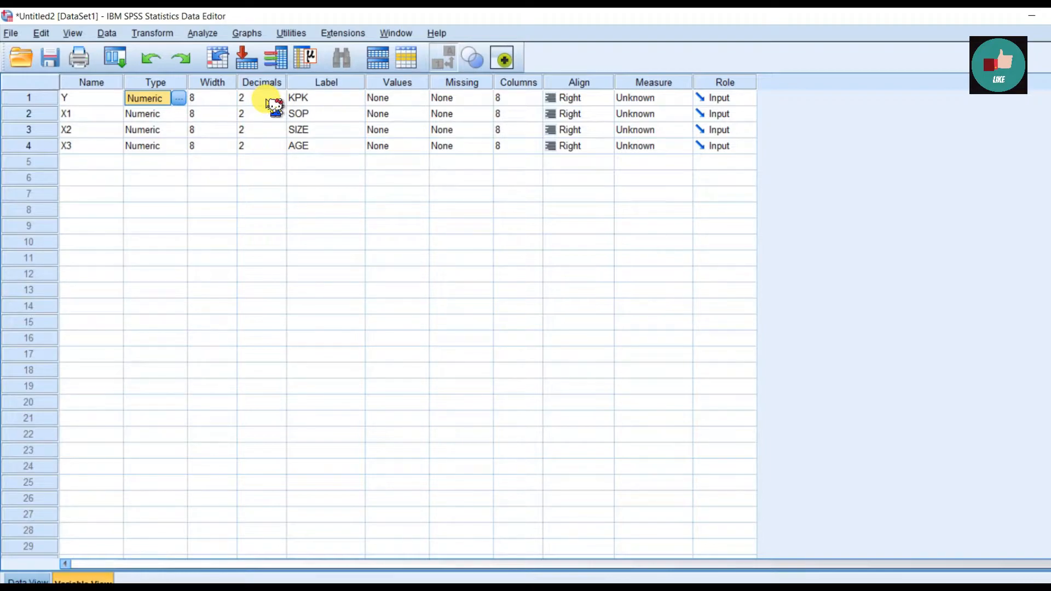
{"action": "left_click", "coordinate": [268, 98]}
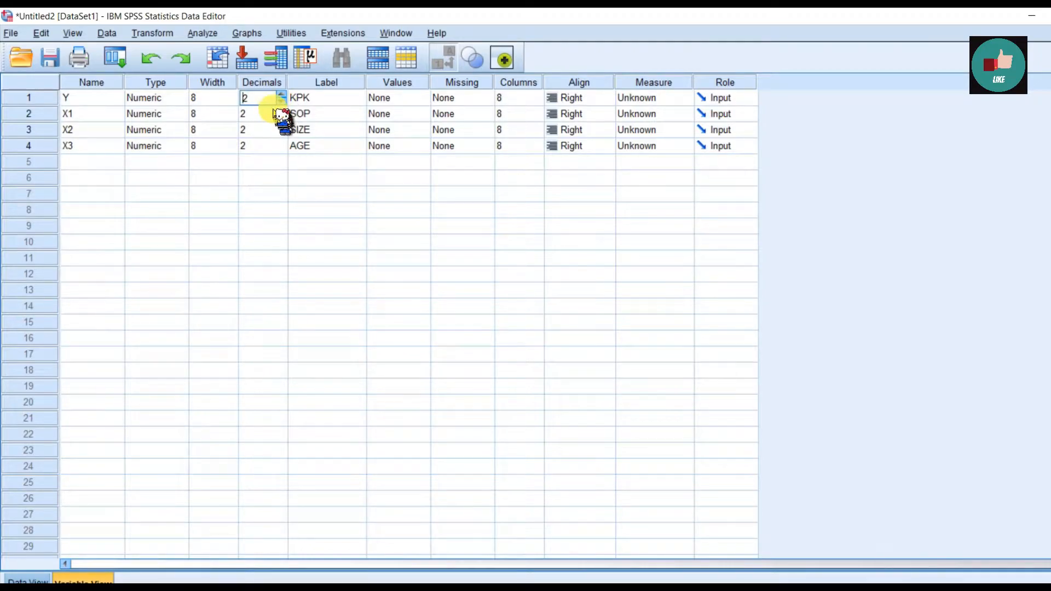
{"action": "left_click", "coordinate": [400, 194]}
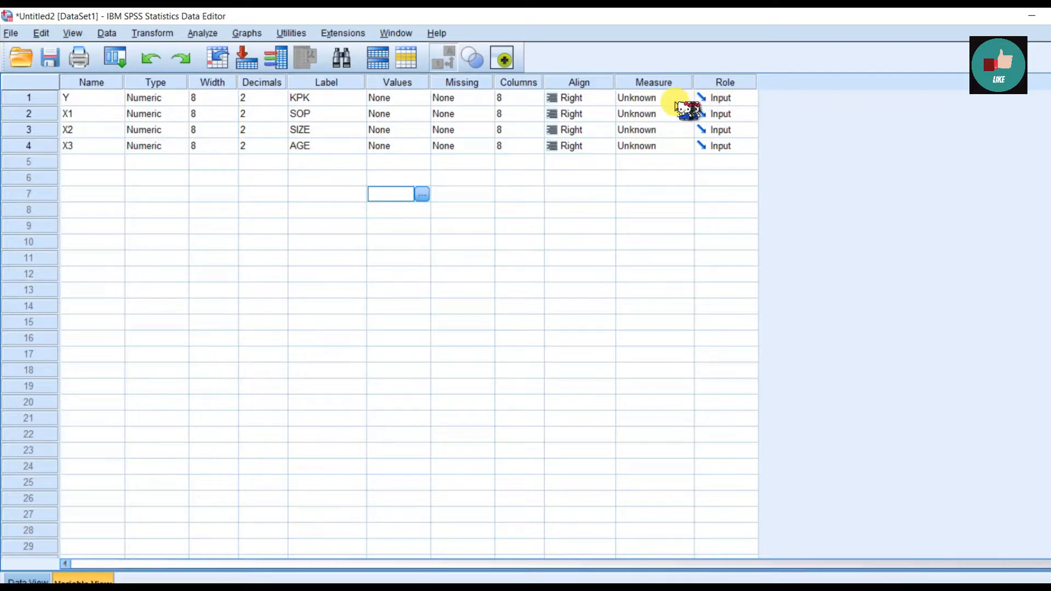
Set the measurement level of Y, X1, X2 and X3 to Scale.
{"action": "left_click", "coordinate": [684, 100]}
{"action": "left_click", "coordinate": [674, 115]}
{"action": "left_click", "coordinate": [674, 116]}
{"action": "left_click", "coordinate": [673, 131]}
{"action": "left_click", "coordinate": [673, 131]}
{"action": "left_click", "coordinate": [665, 147]}
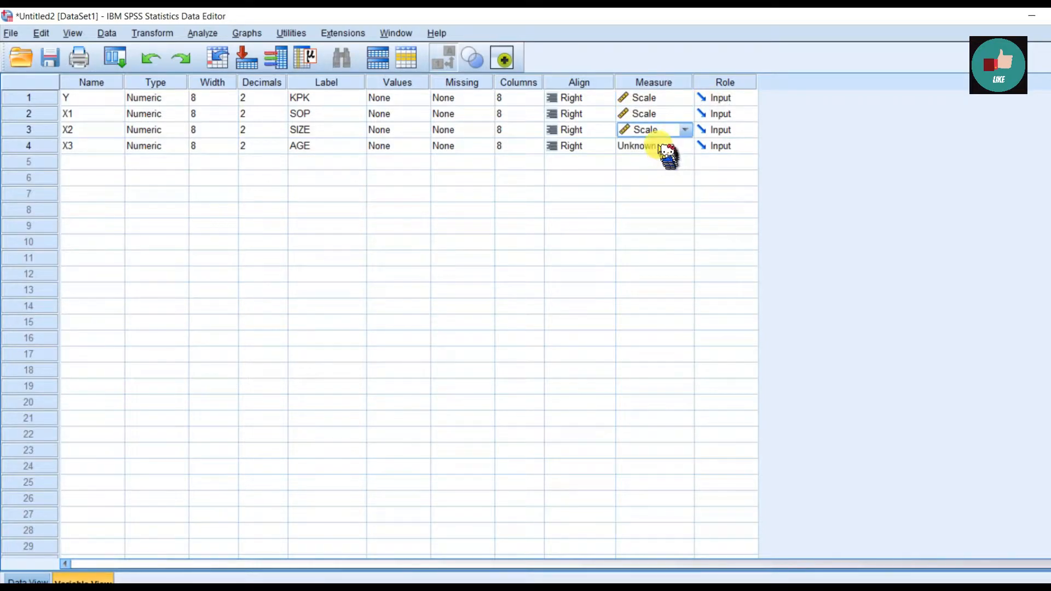
{"action": "left_click", "coordinate": [665, 148]}
{"action": "left_click", "coordinate": [665, 162]}
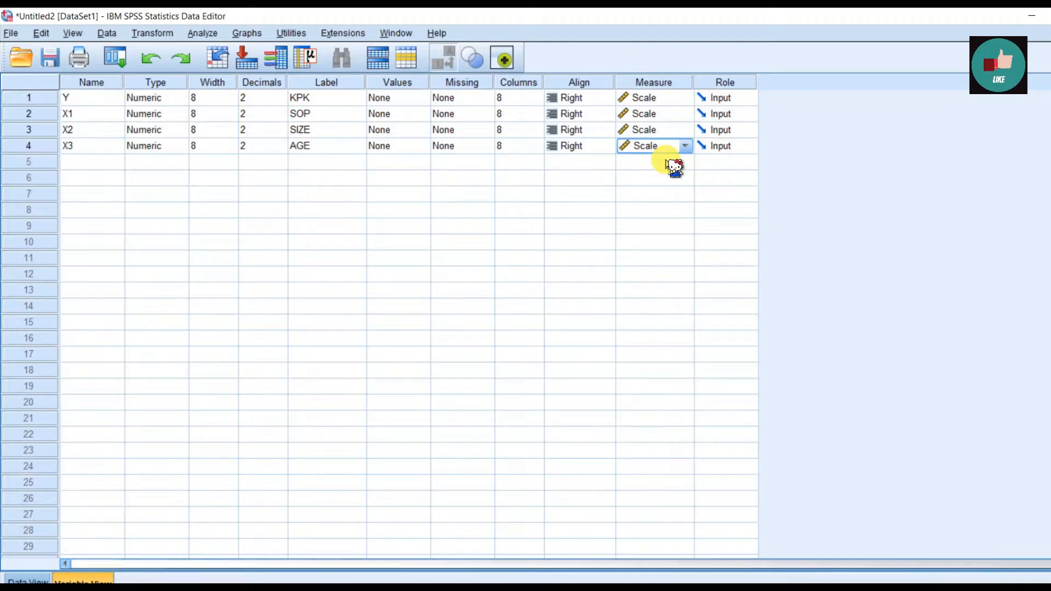
{"action": "left_click", "coordinate": [535, 229]}
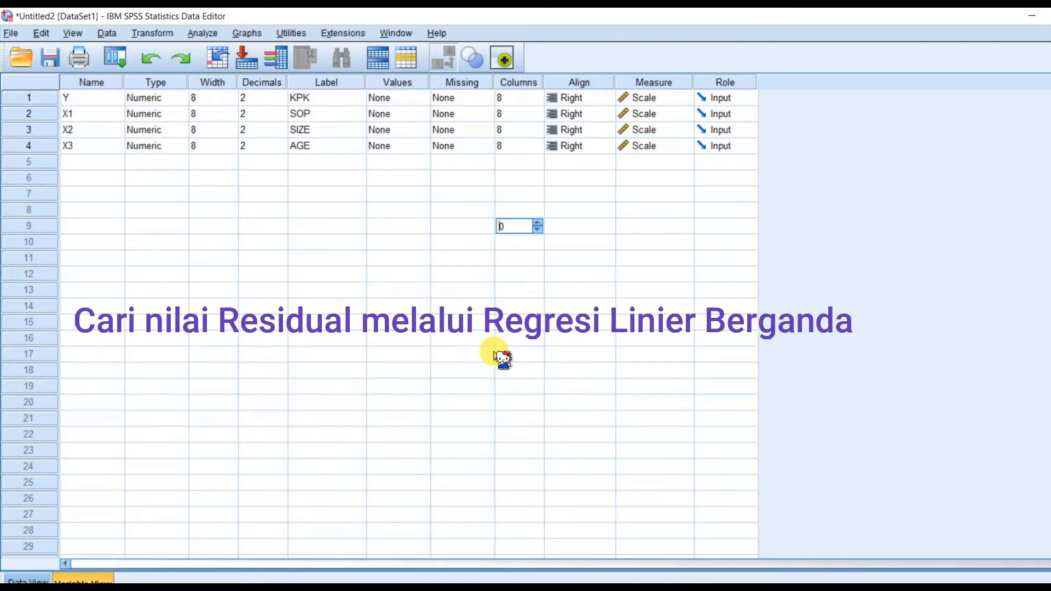
{"action": "left_click", "coordinate": [599, 291]}
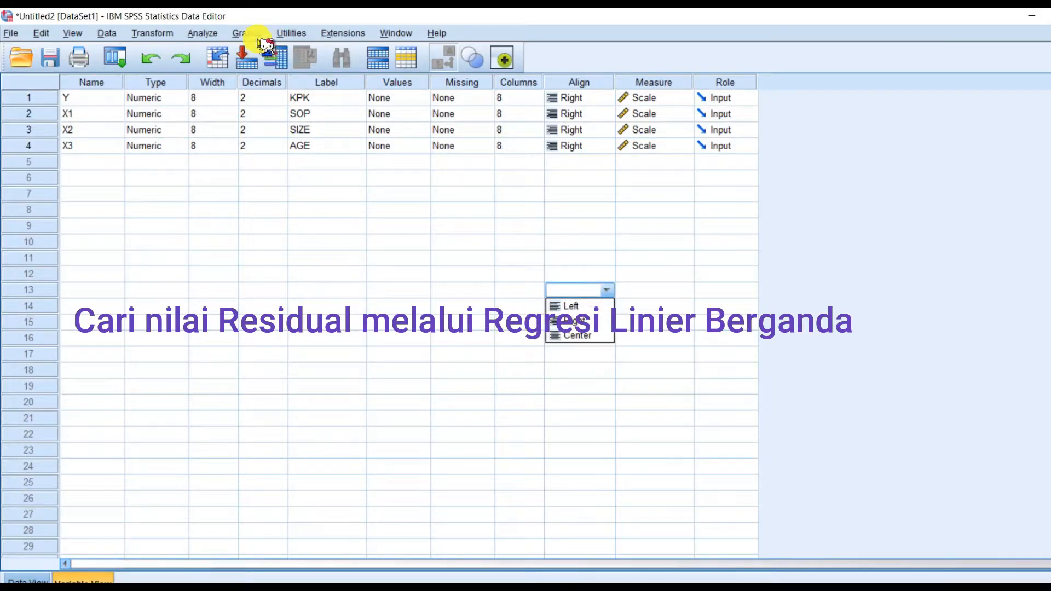
{"action": "left_click", "coordinate": [363, 225]}
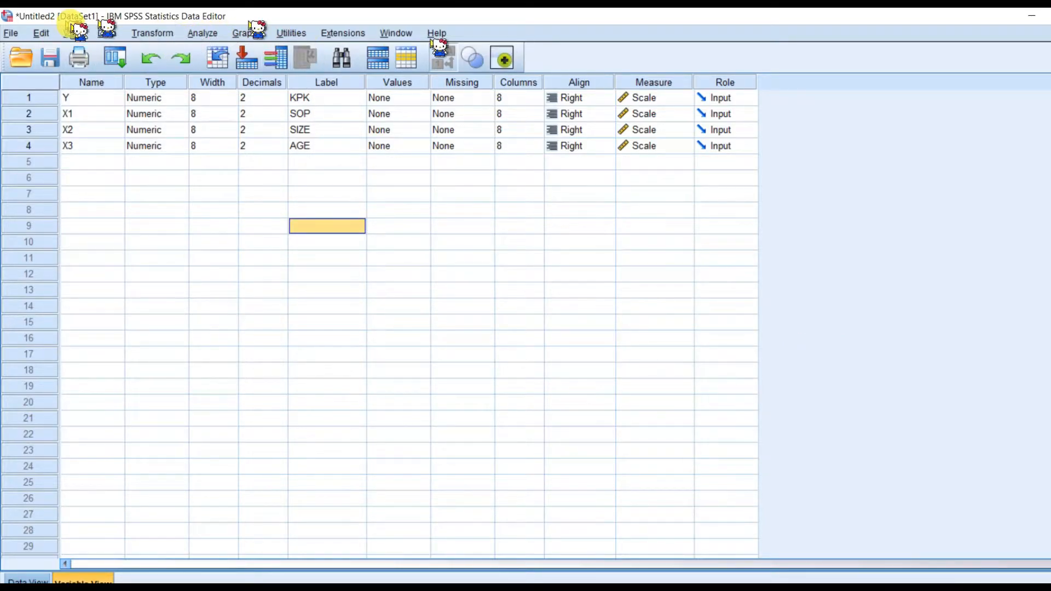
Start a Linear Regression analysis and assign KPK [Y] as the dependent variable.
{"action": "left_click", "coordinate": [216, 36]}
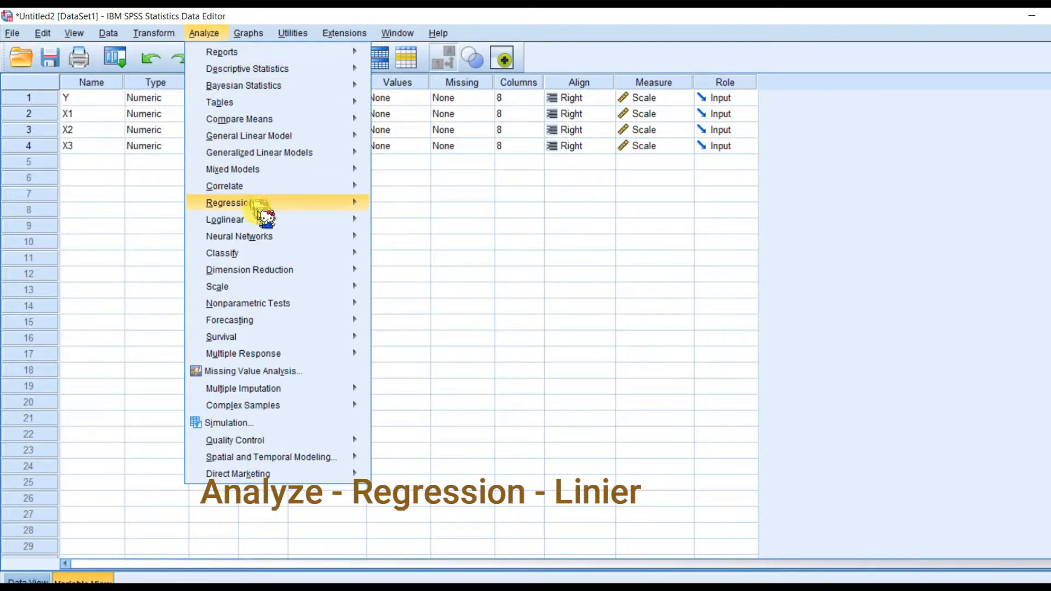
{"action": "mouse_move", "coordinate": [272, 212]}
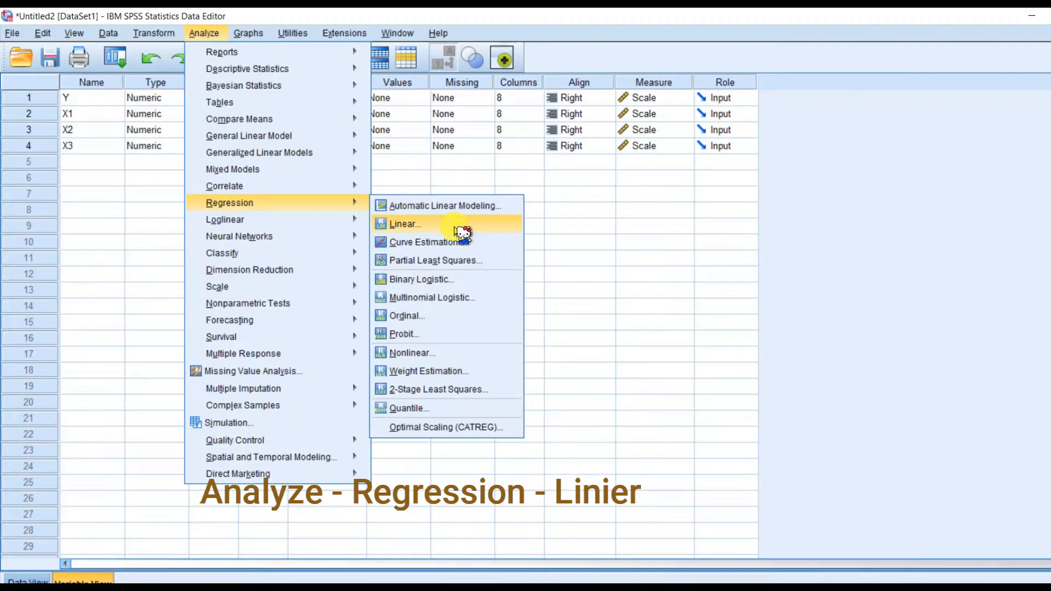
{"action": "left_click", "coordinate": [454, 226]}
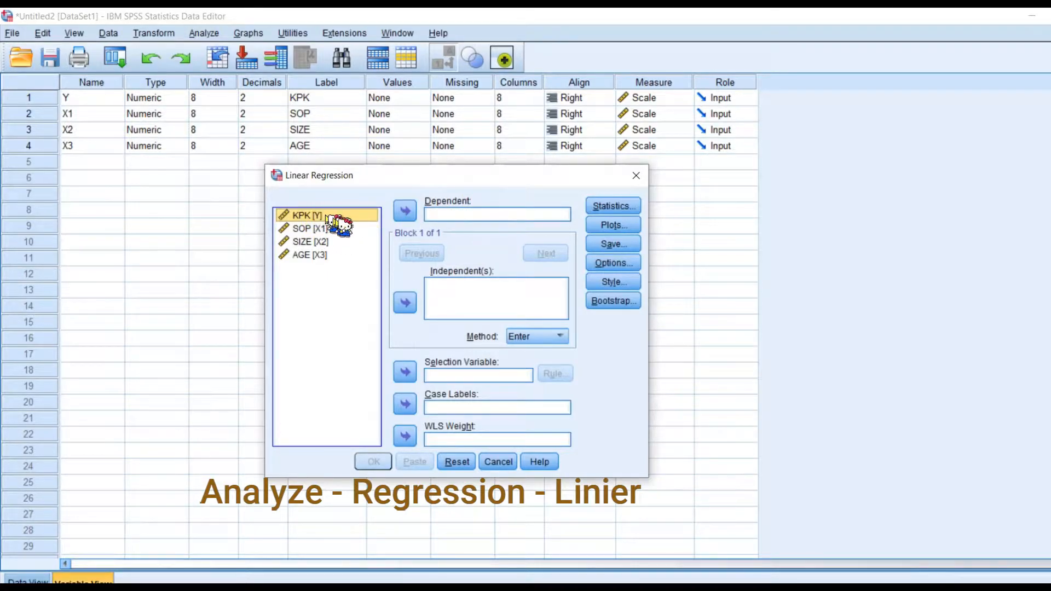
{"action": "left_click", "coordinate": [405, 211]}
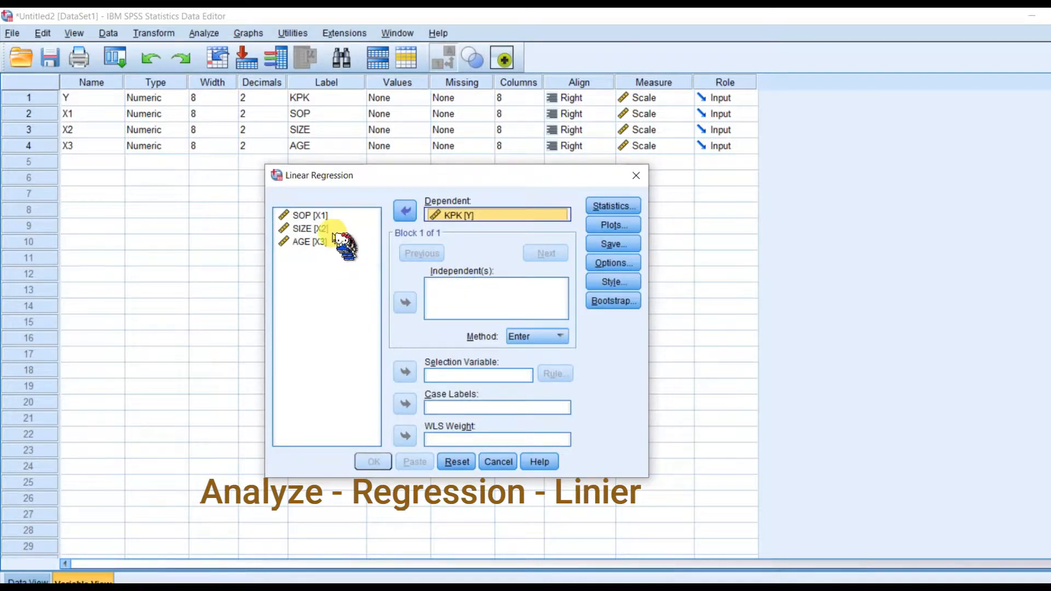
Assign SOP [X1], SIZE [X2] and AGE [X3] as independent variables and keep Estimates and Model fit as the regression statistics.
{"action": "left_click", "coordinate": [320, 216]}
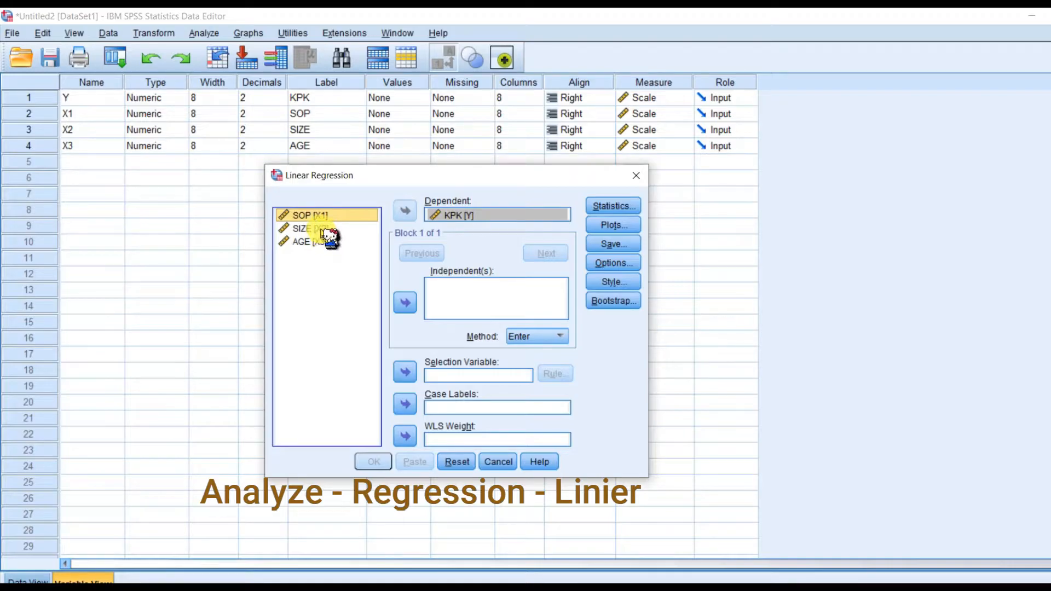
{"action": "left_click", "coordinate": [326, 229], "text": "ctrl"}
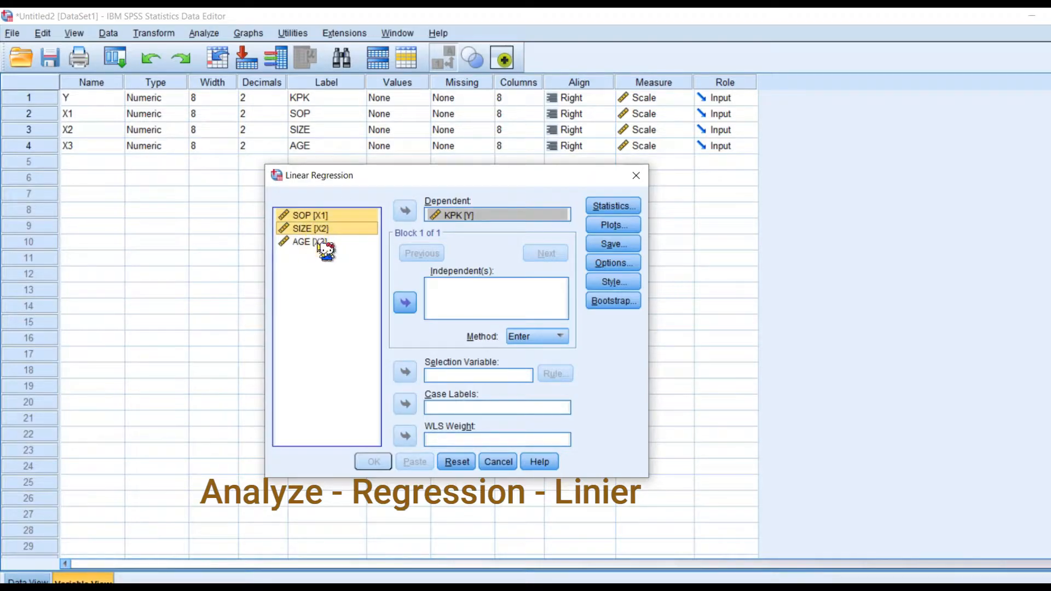
{"action": "left_click", "coordinate": [323, 242], "text": "ctrl"}
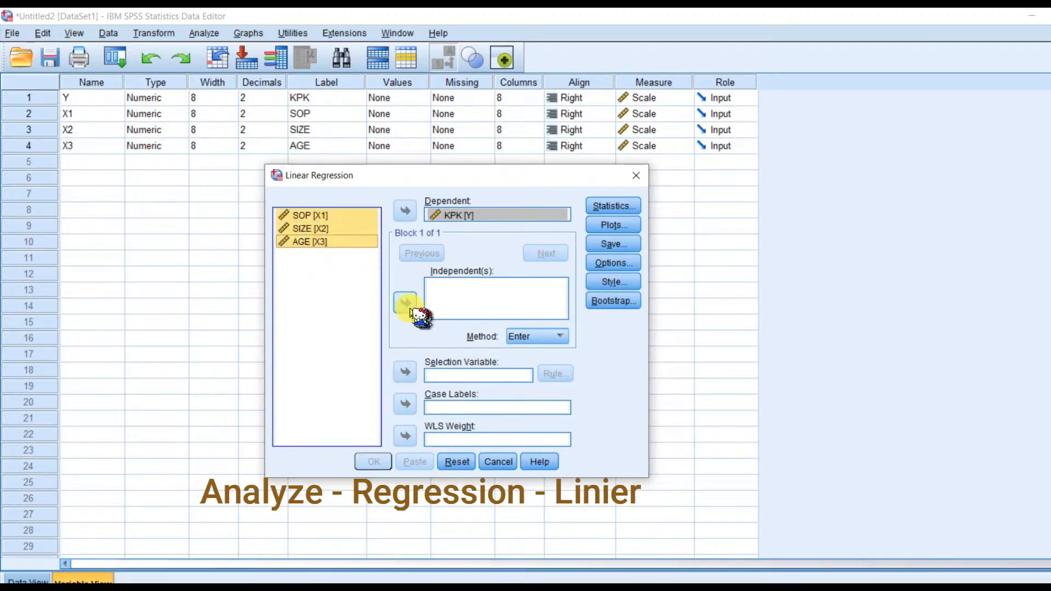
{"action": "left_click", "coordinate": [405, 305]}
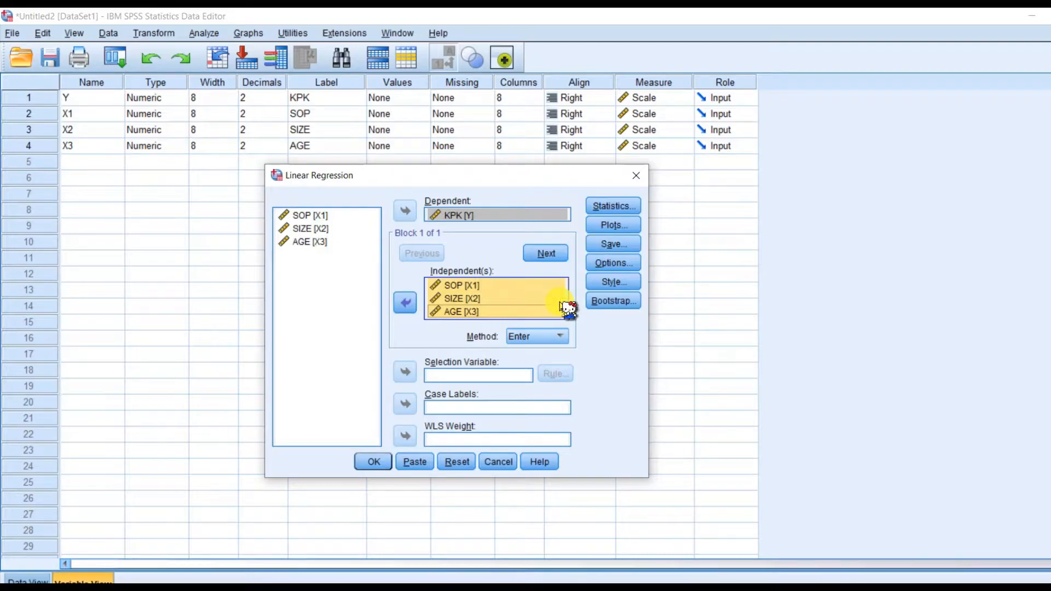
{"action": "left_click", "coordinate": [613, 207]}
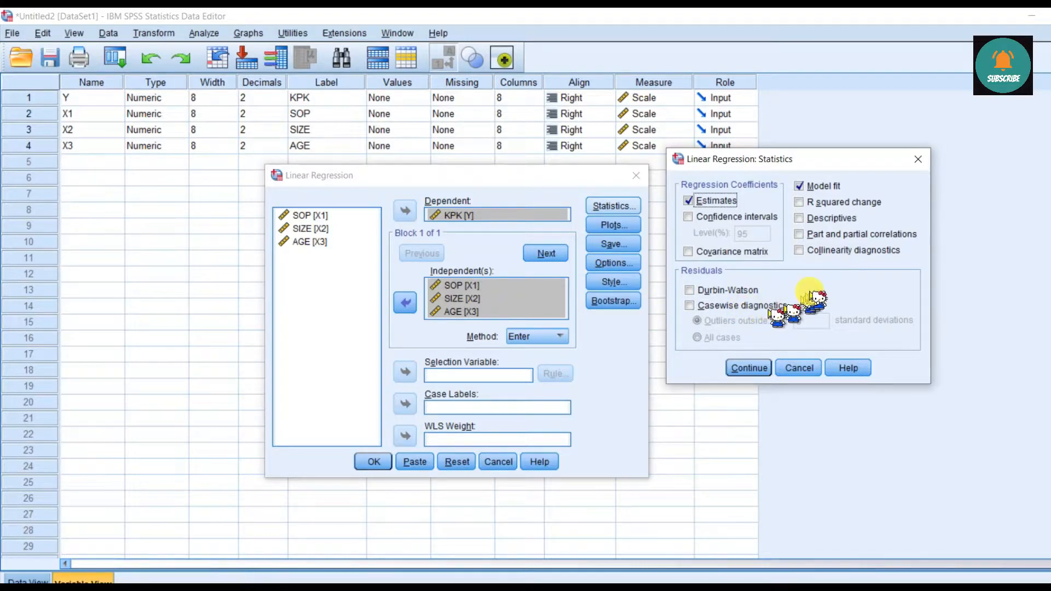
{"action": "left_click", "coordinate": [748, 369]}
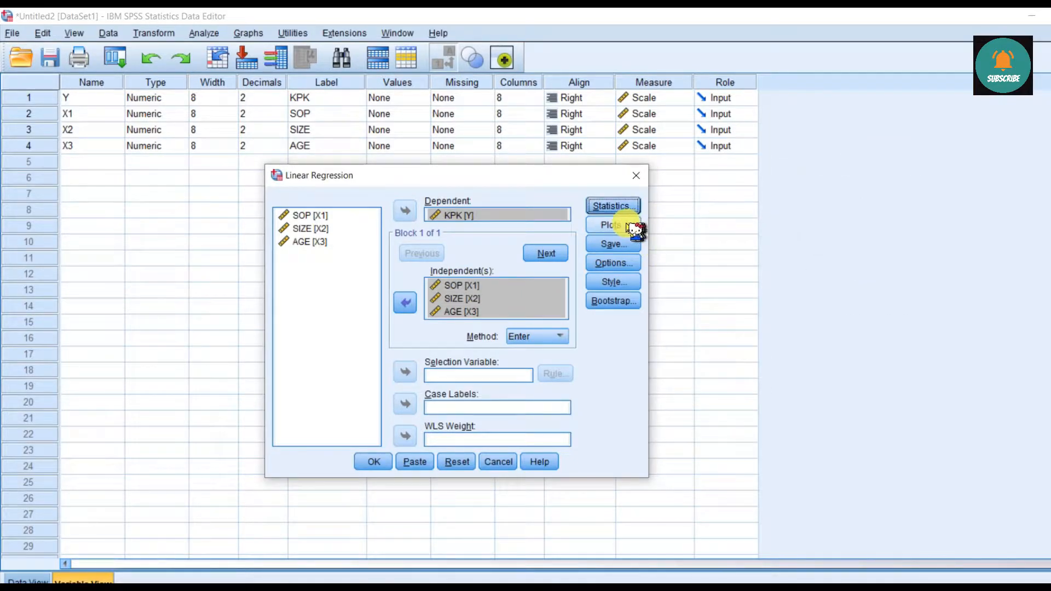
Set up a residual scatterplot with *SRESID on Y and *ZPRED on X, and include the histogram and normal probability plot.
{"action": "left_click", "coordinate": [613, 225]}
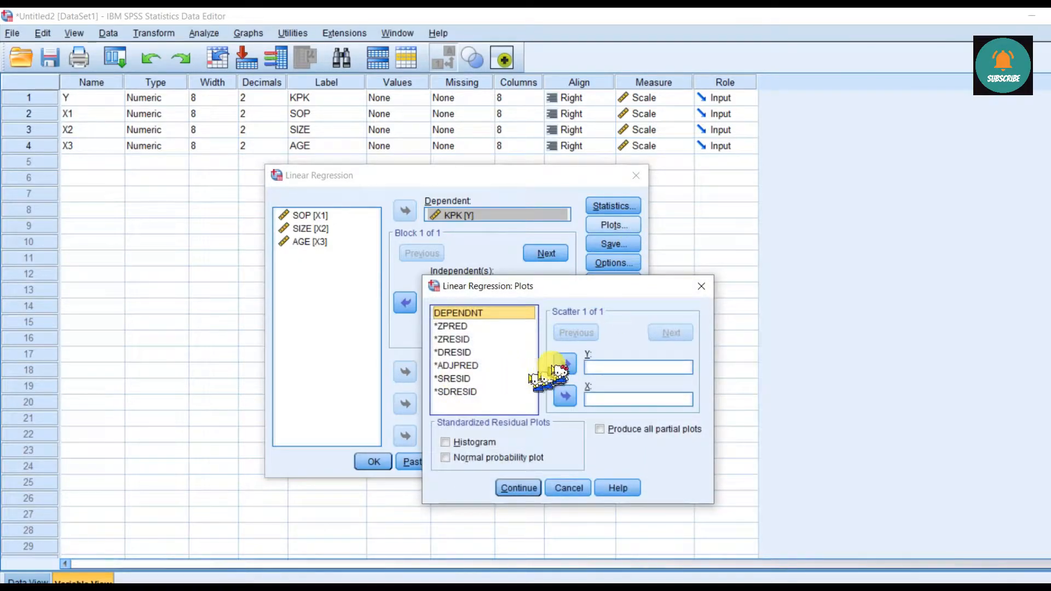
{"action": "left_click", "coordinate": [459, 378]}
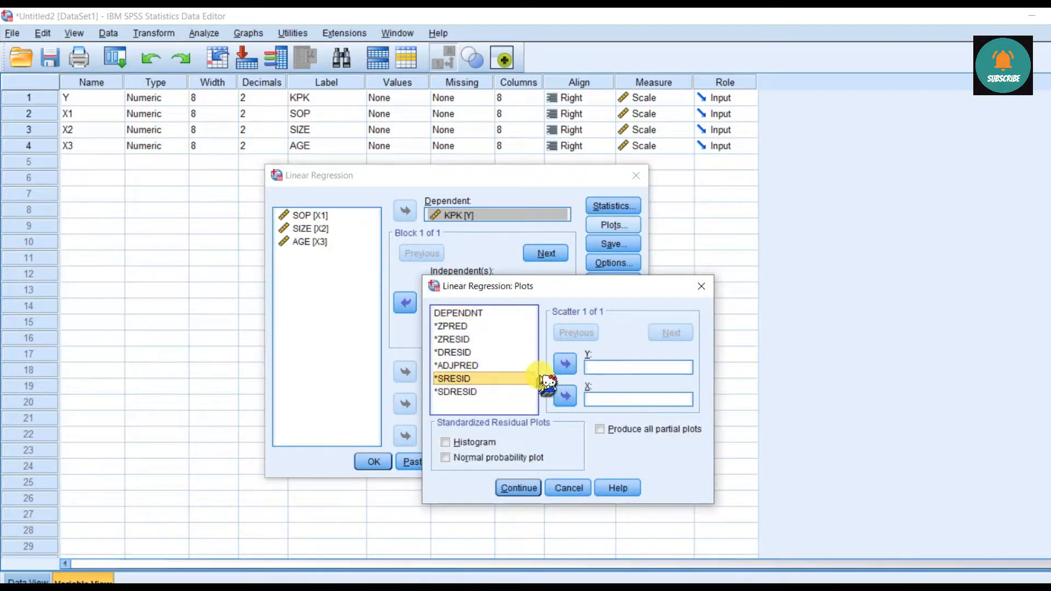
{"action": "left_click", "coordinate": [565, 364]}
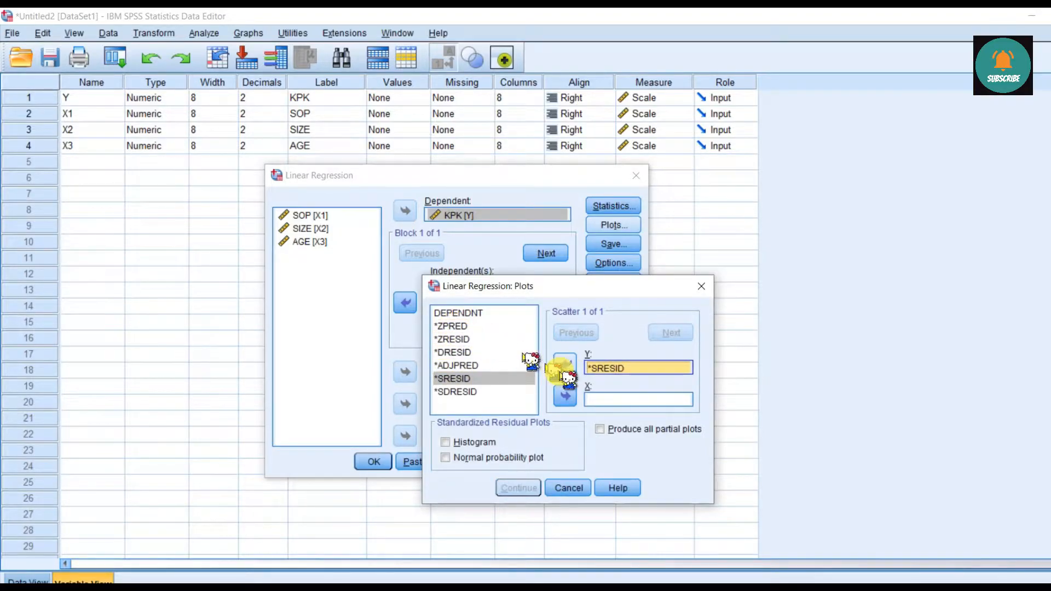
{"action": "left_click", "coordinate": [452, 326]}
{"action": "left_click", "coordinate": [564, 397]}
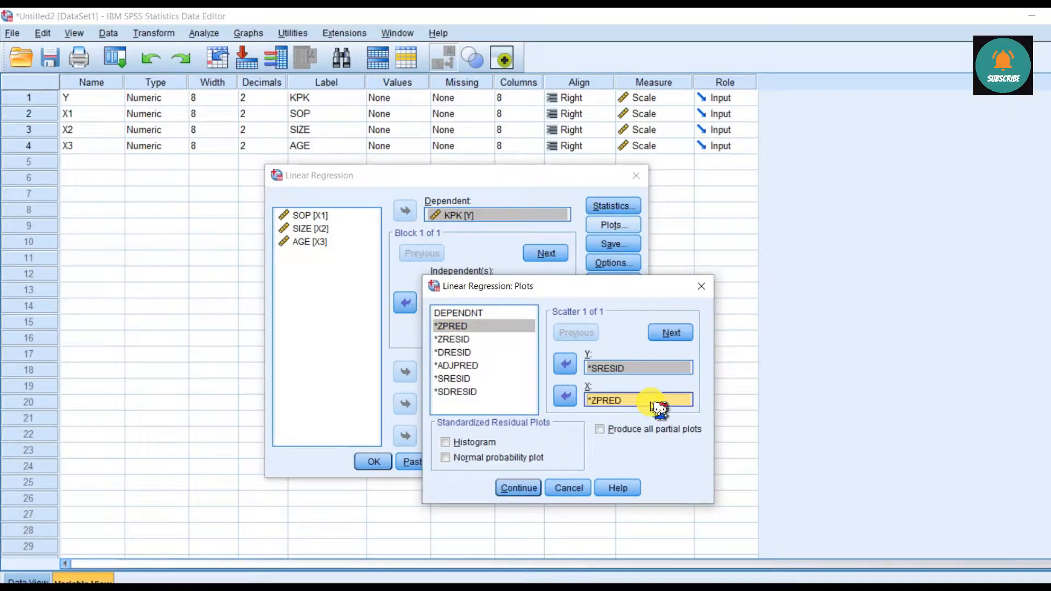
{"action": "left_click", "coordinate": [474, 443]}
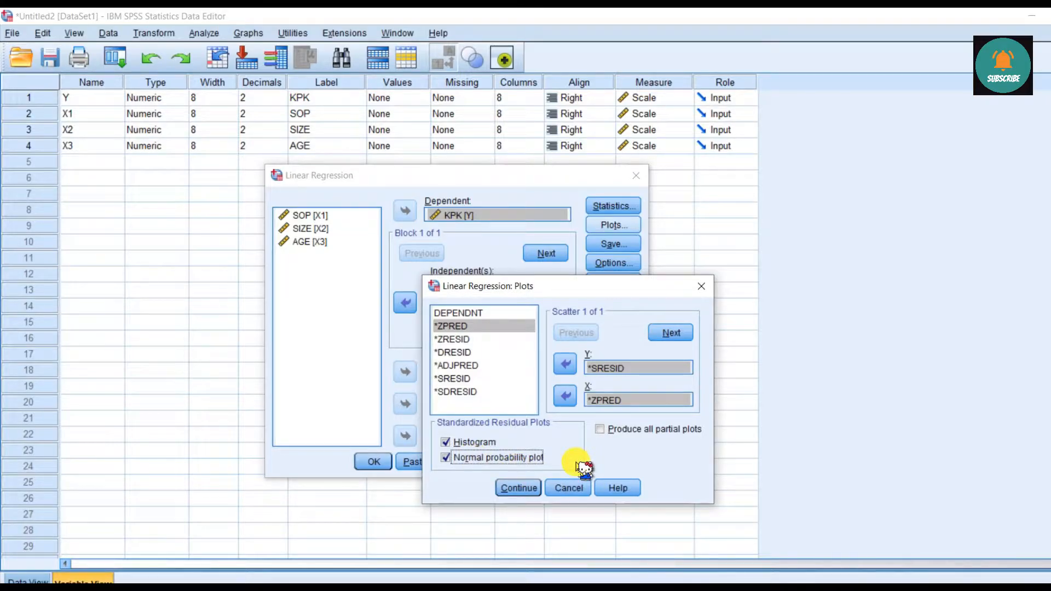
{"action": "left_click", "coordinate": [519, 488]}
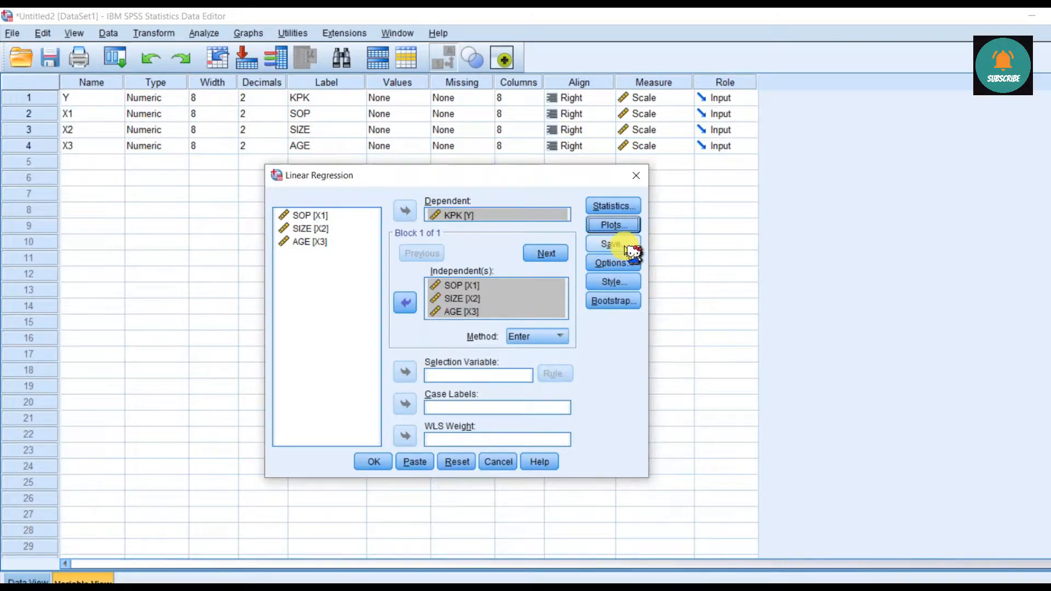
Choose to save the unstandardized residuals as a new variable and run the linear regression.
{"action": "left_click", "coordinate": [624, 246]}
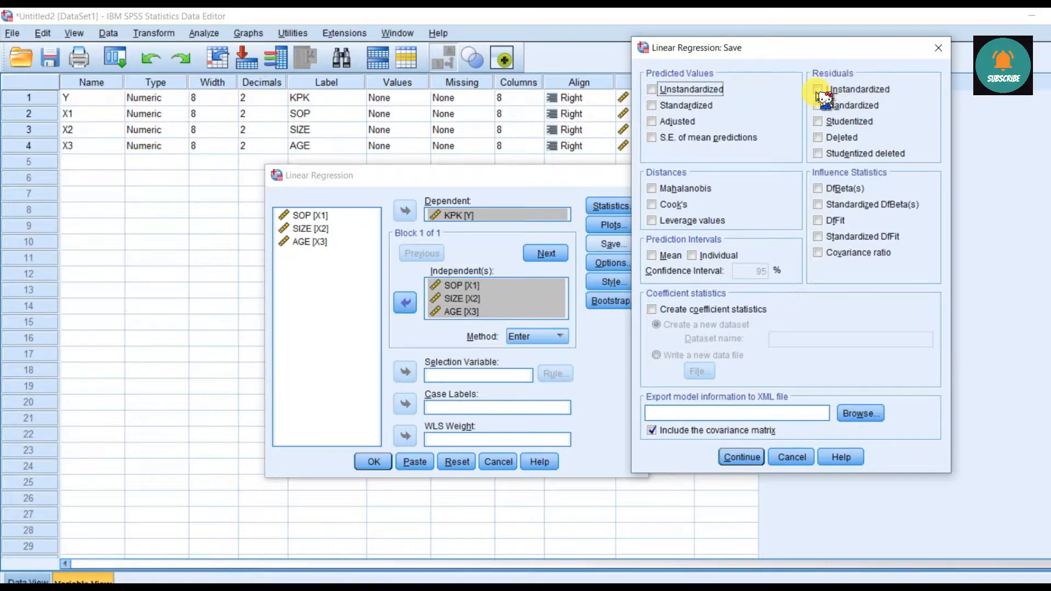
{"action": "left_click", "coordinate": [818, 90]}
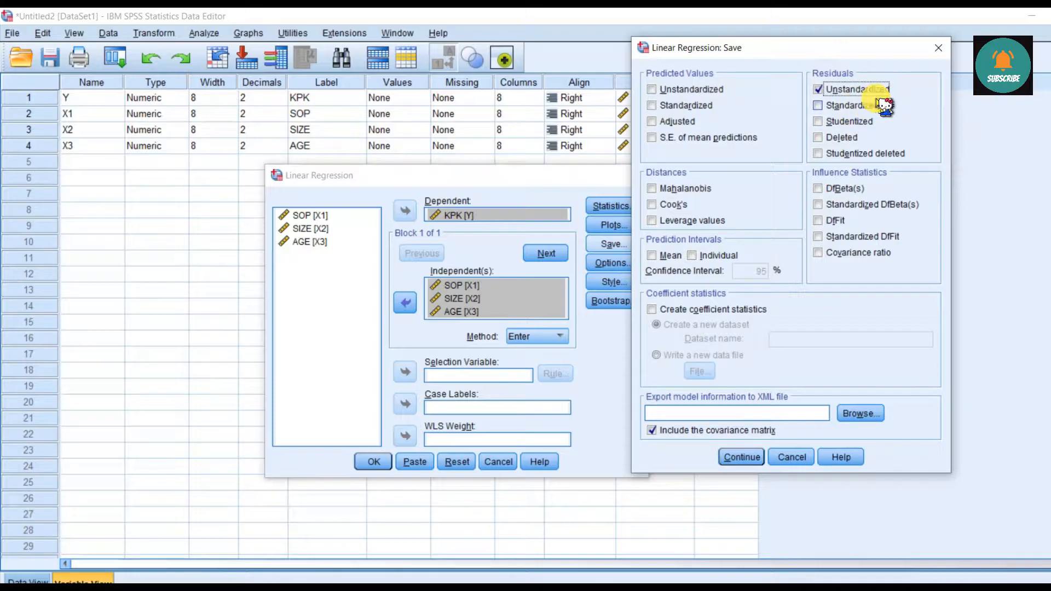
{"action": "left_click", "coordinate": [736, 457]}
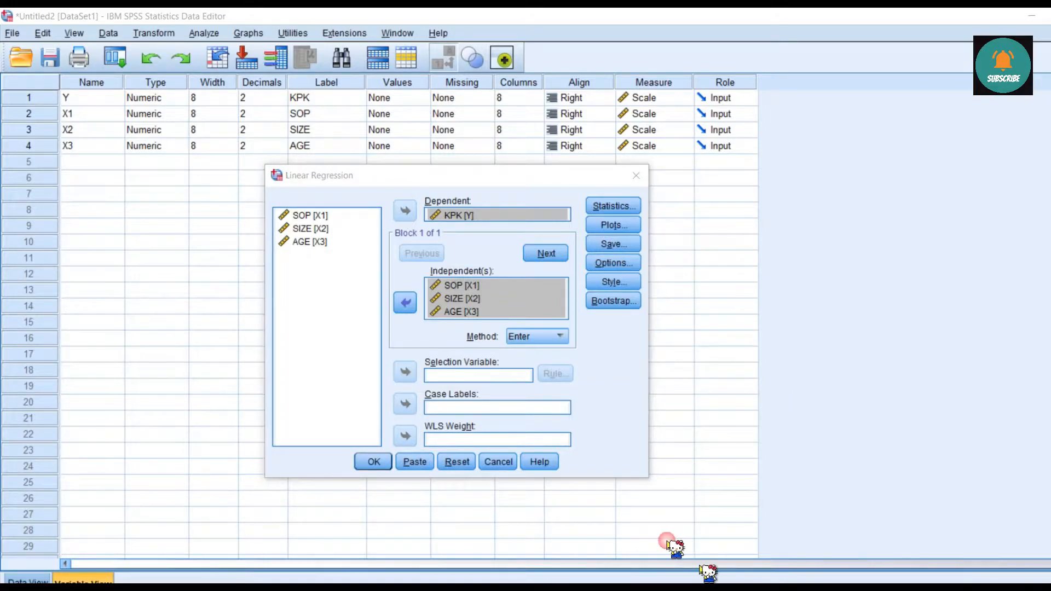
{"action": "left_click", "coordinate": [376, 462]}
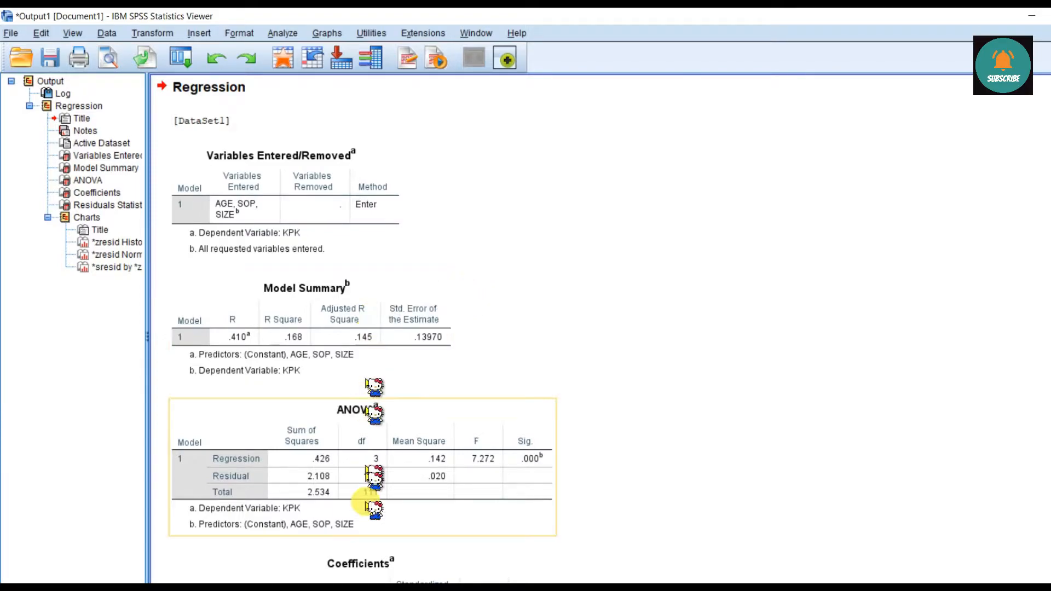
Return to the dataset and examine the saved residual variable's definition and its column of case values.
{"action": "mouse_move", "coordinate": [405, 588]}
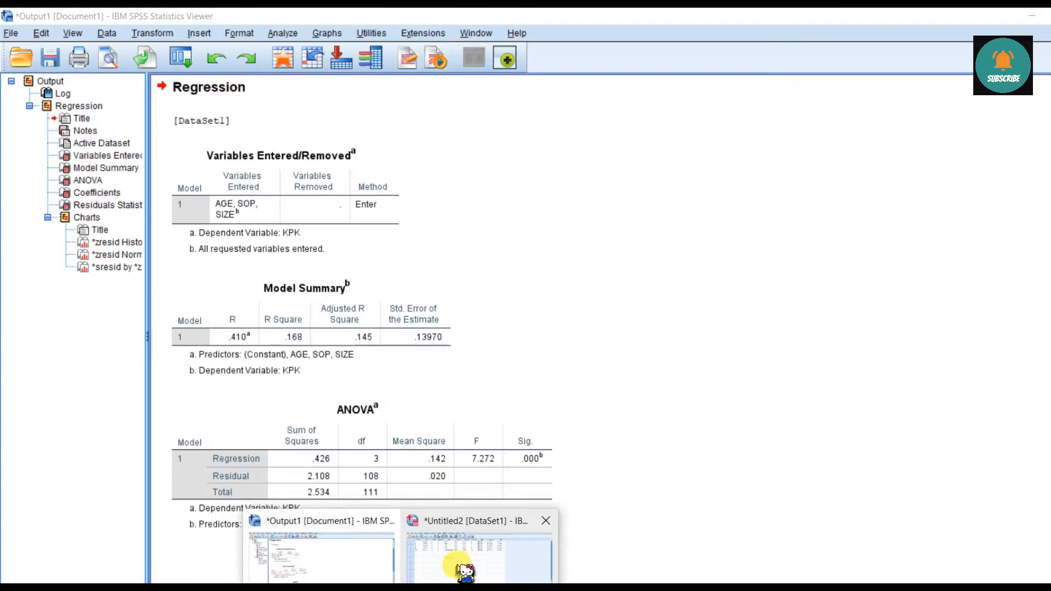
{"action": "left_click", "coordinate": [462, 570]}
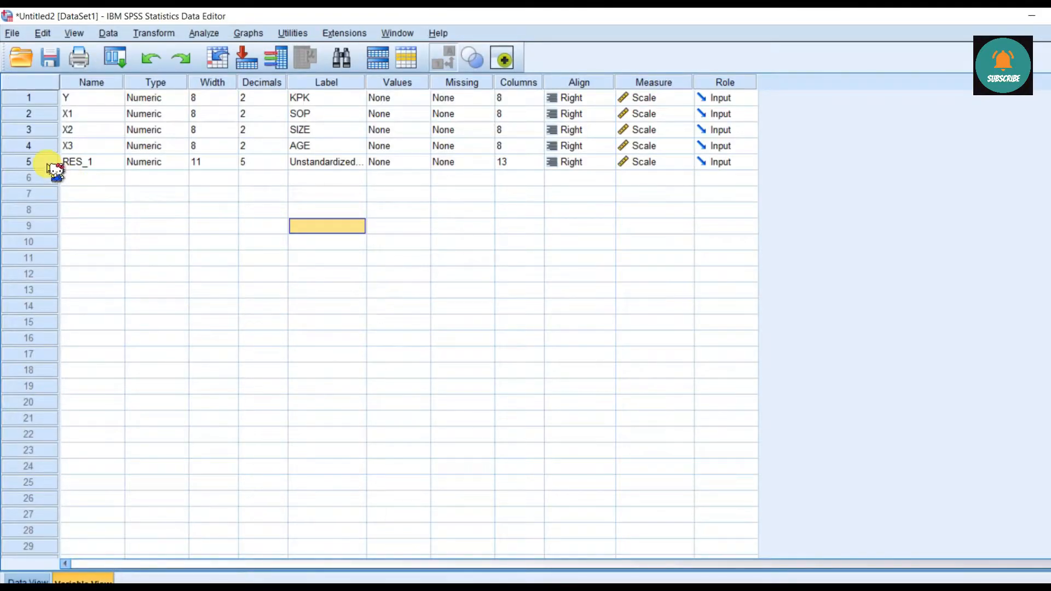
{"action": "left_click", "coordinate": [45, 163]}
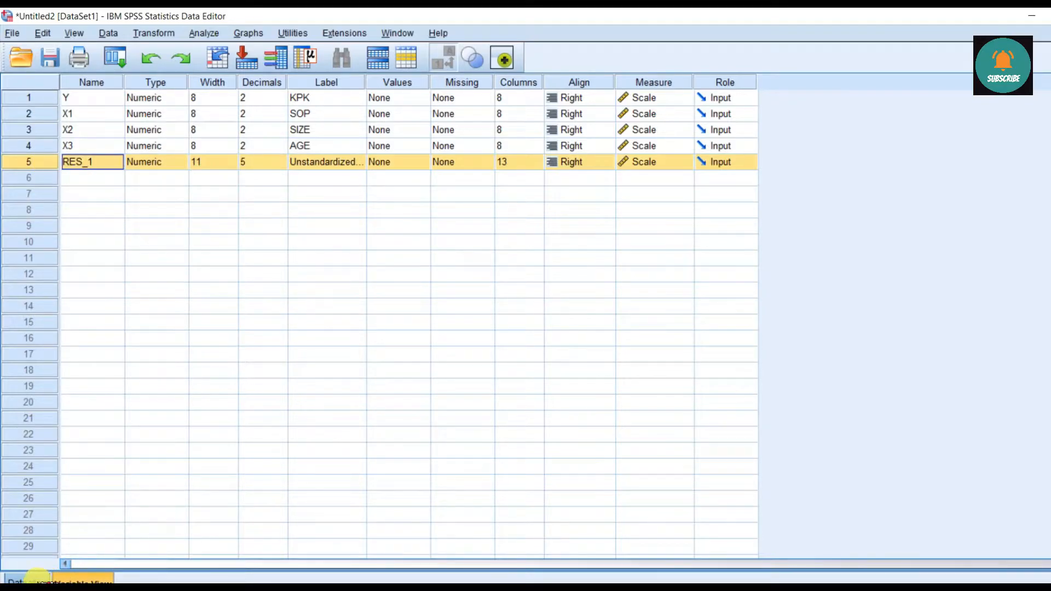
{"action": "left_click", "coordinate": [30, 579]}
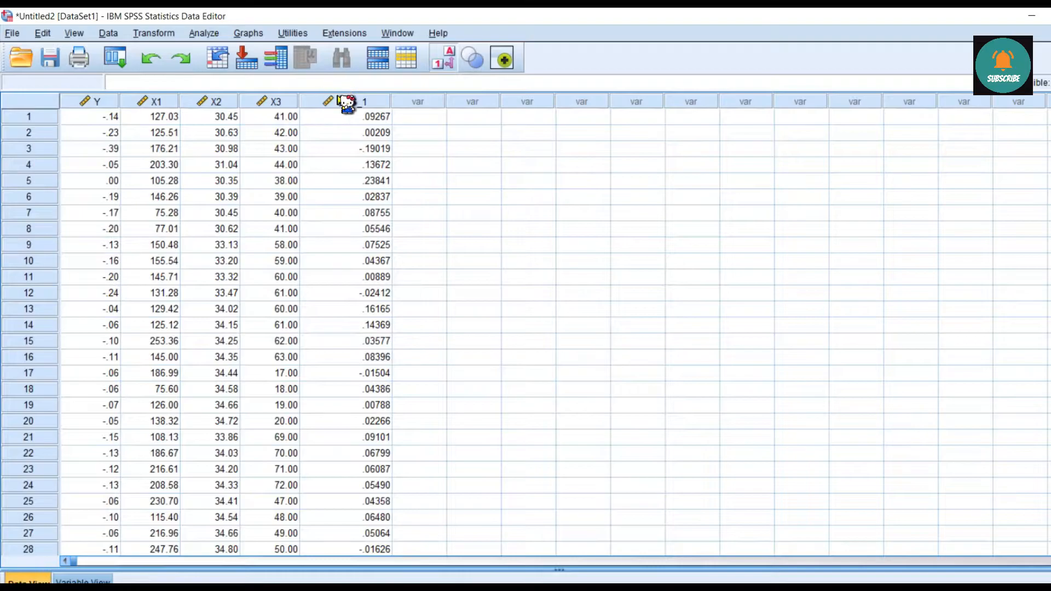
{"action": "left_click", "coordinate": [346, 102]}
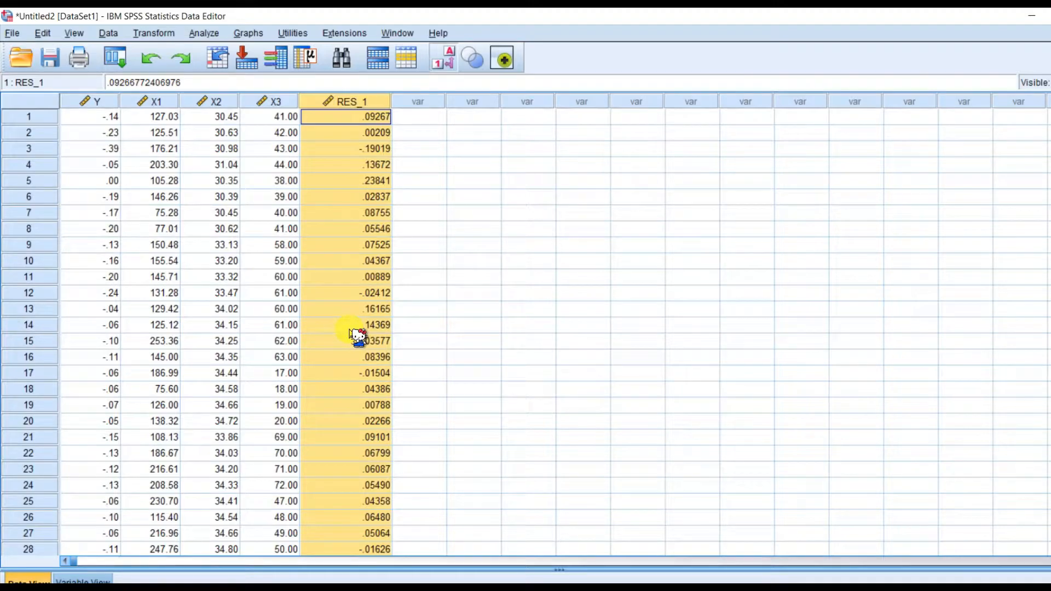
{"action": "left_click", "coordinate": [508, 310]}
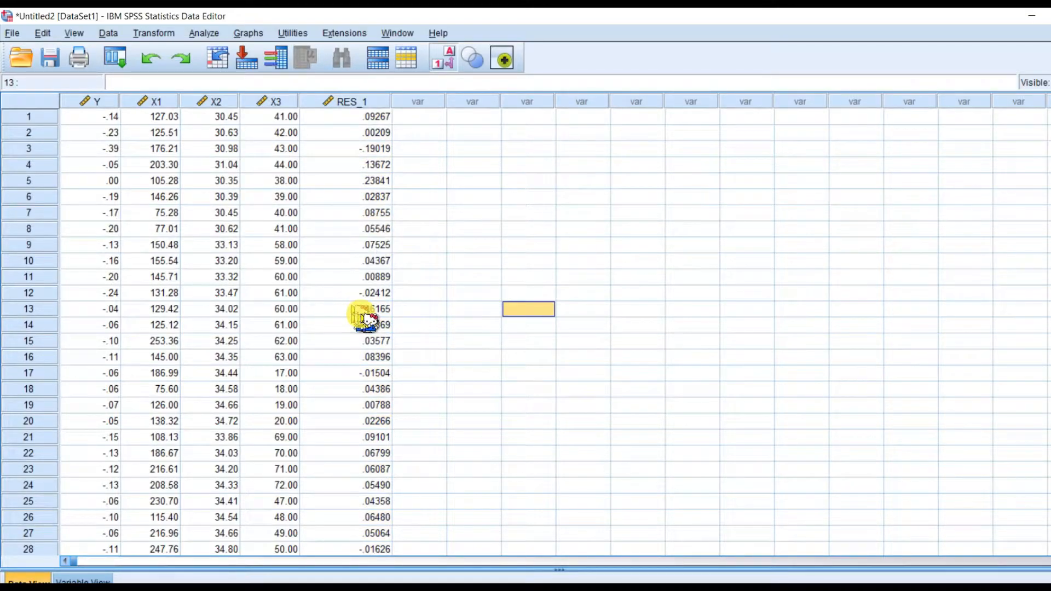
{"action": "left_click", "coordinate": [410, 588]}
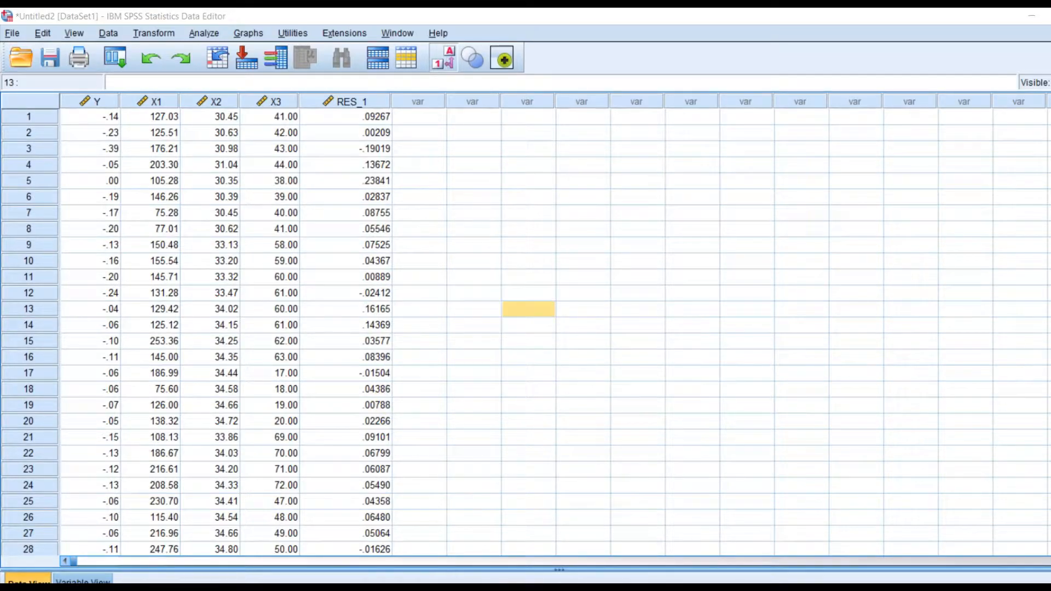
{"action": "left_click", "coordinate": [433, 389]}
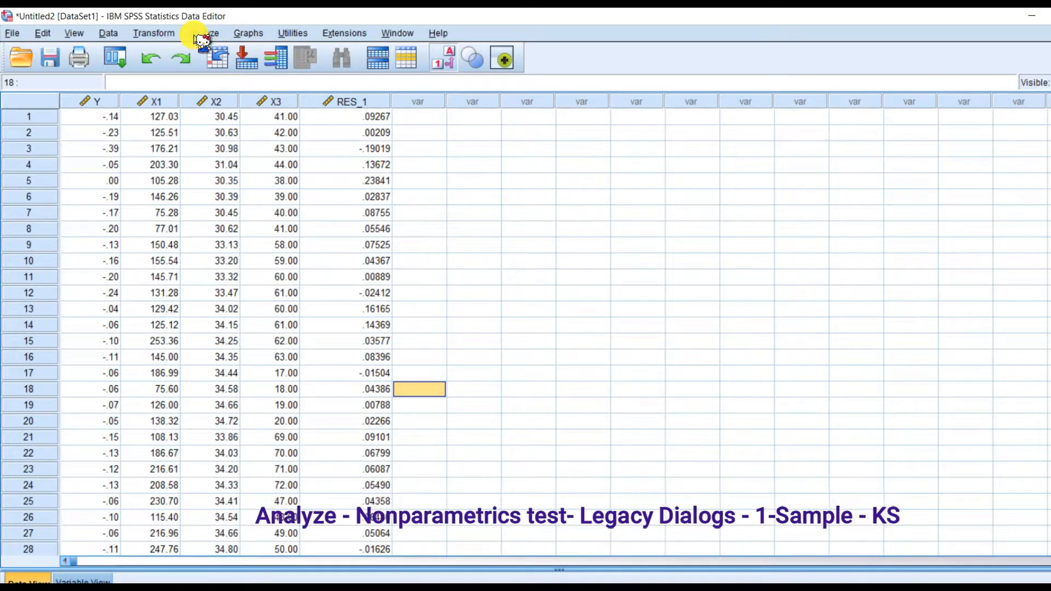
Run a legacy 1-Sample K-S test on the Unstandardized Residual variable with Normal as the test distribution.
{"action": "left_click", "coordinate": [216, 36]}
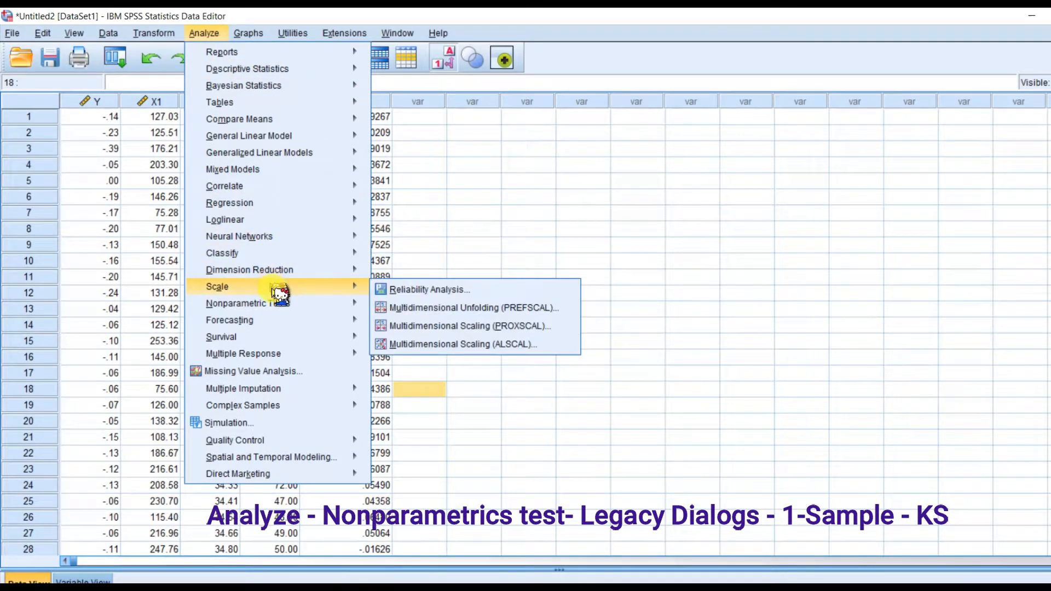
{"action": "mouse_move", "coordinate": [285, 310]}
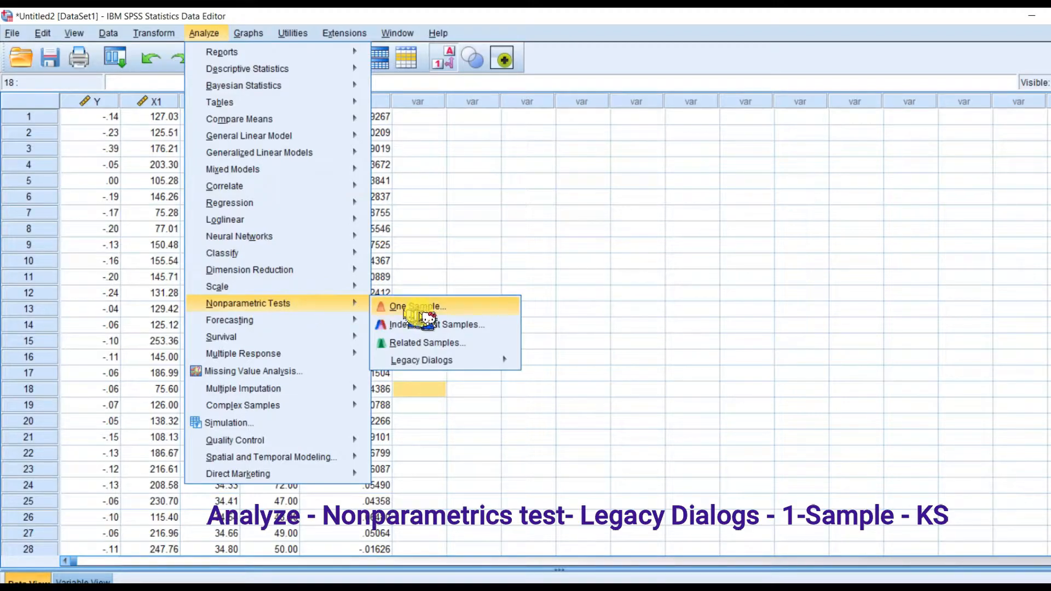
{"action": "mouse_move", "coordinate": [478, 363]}
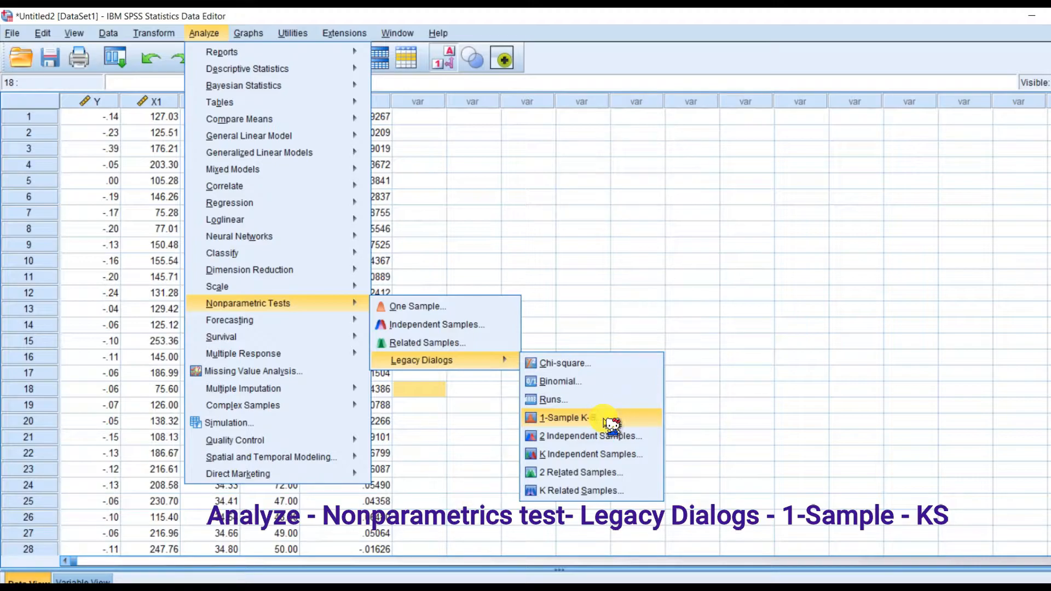
{"action": "left_click", "coordinate": [611, 425]}
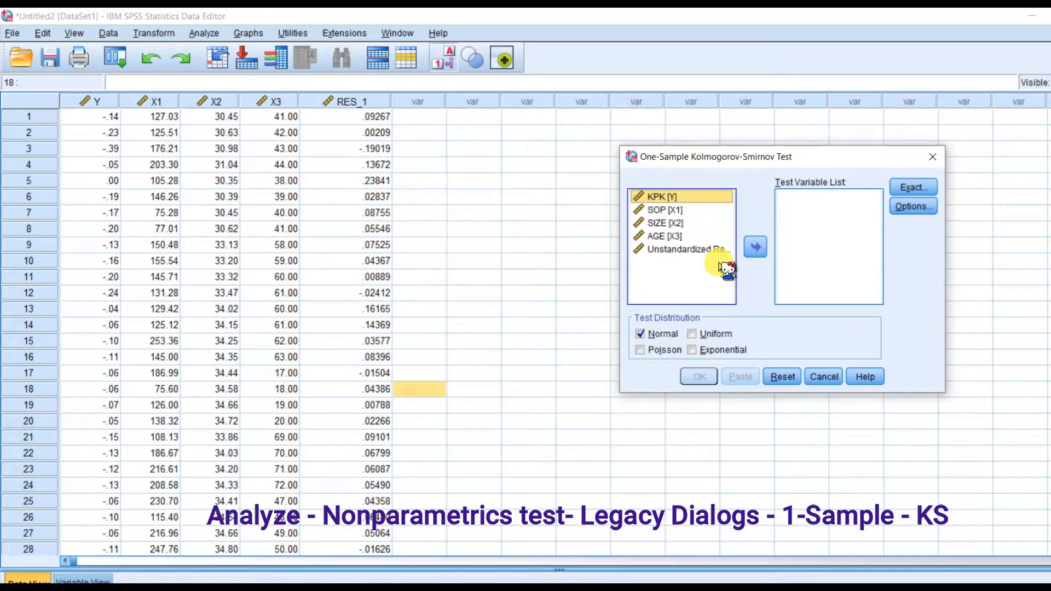
{"action": "left_click", "coordinate": [707, 249]}
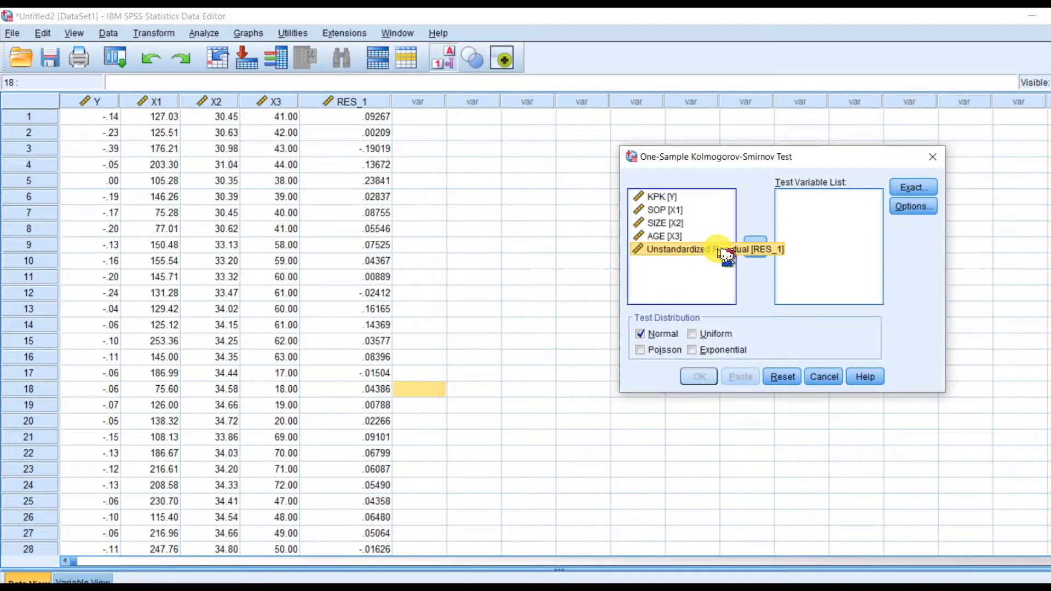
{"action": "left_click", "coordinate": [756, 247]}
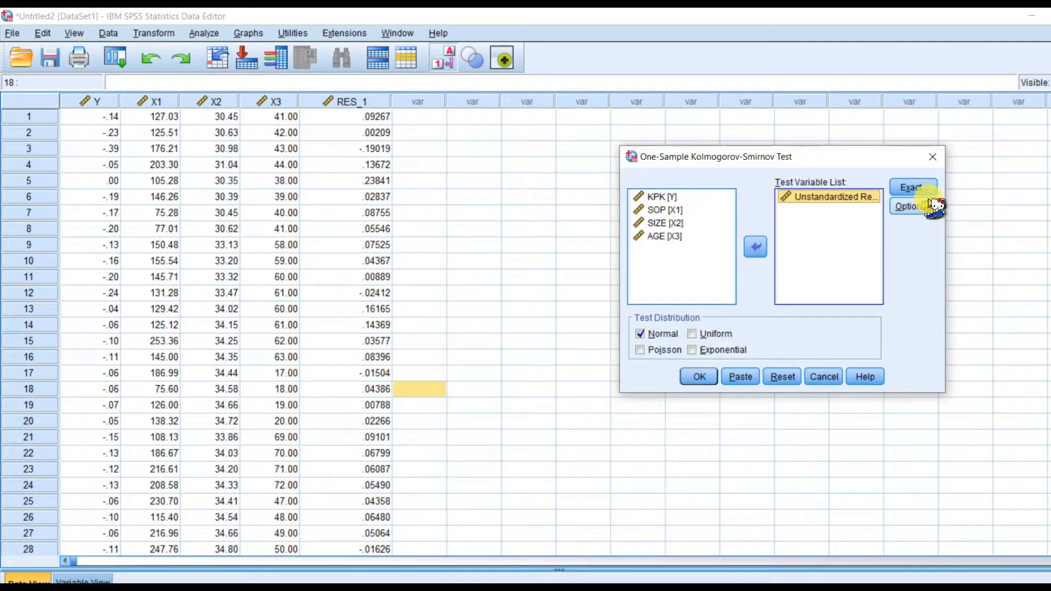
{"action": "left_click", "coordinate": [699, 377]}
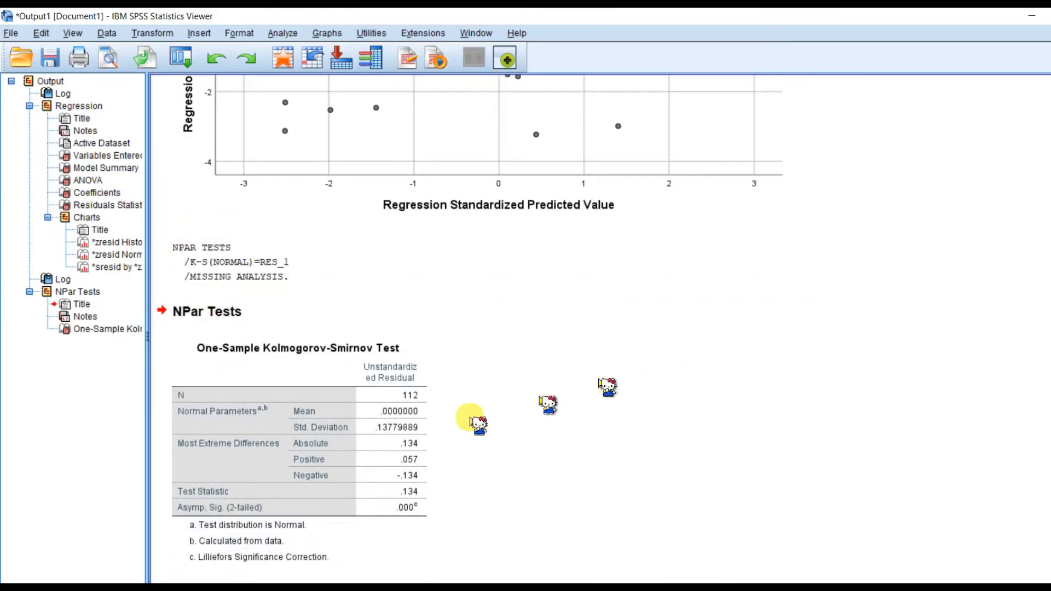
Review the regression tables, the residual histogram and the Normal P-P plot of KPK in the output.
{"action": "scroll", "coordinate": [569, 378], "scroll_direction": "up", "scroll_amount": 20}
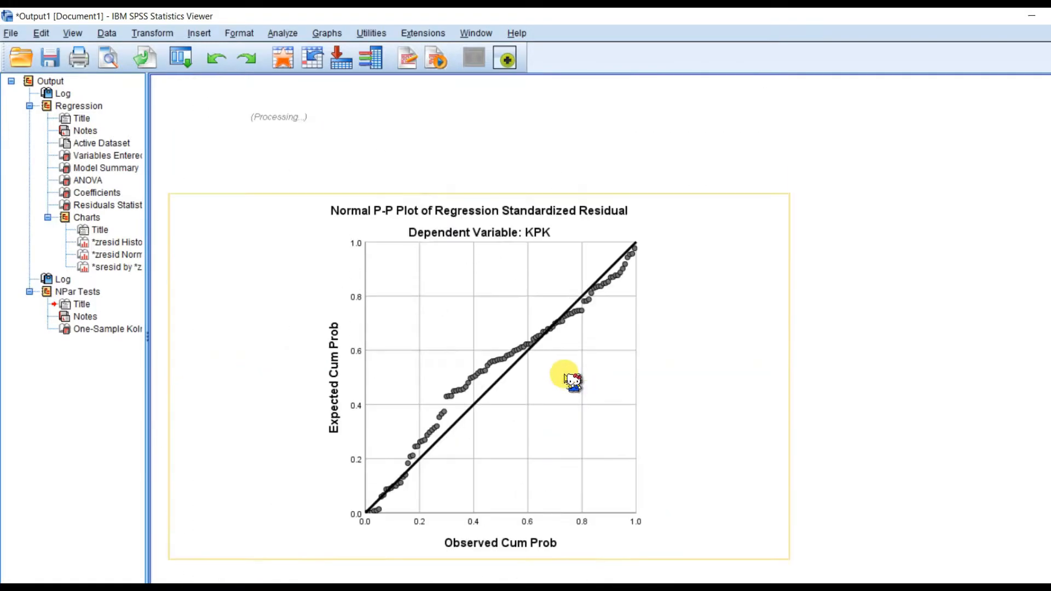
{"action": "left_click", "coordinate": [290, 280]}
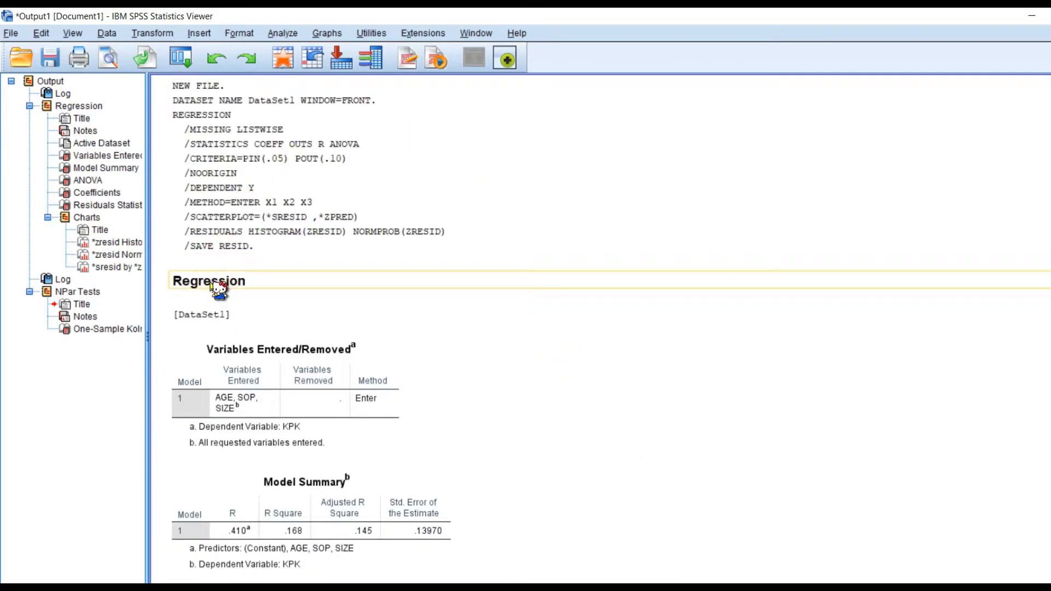
{"action": "scroll", "coordinate": [361, 348], "scroll_direction": "down", "scroll_amount": 3}
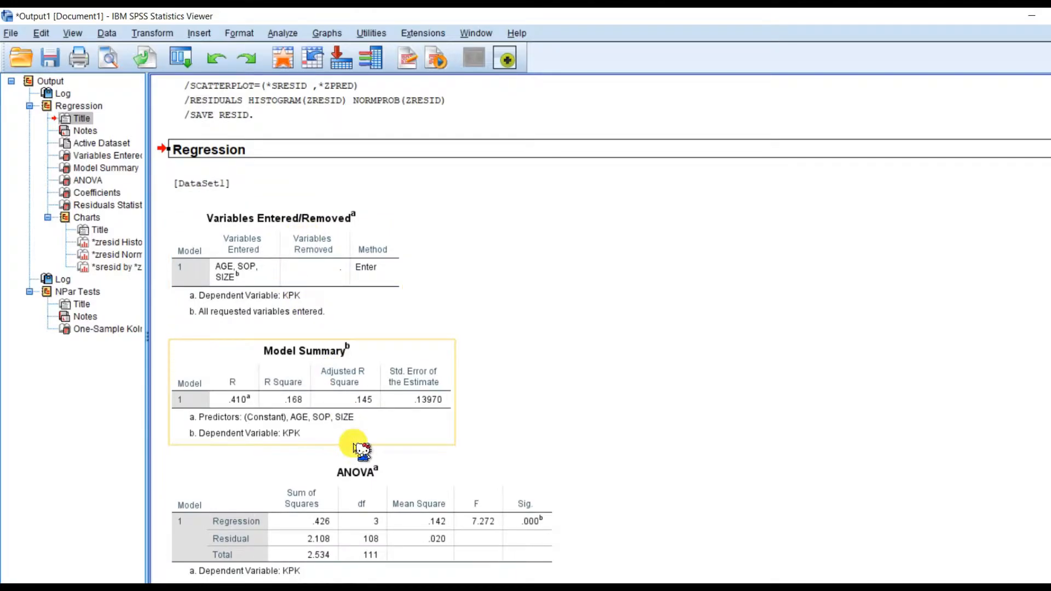
{"action": "scroll", "coordinate": [386, 450], "scroll_direction": "down", "scroll_amount": 1}
{"action": "scroll", "coordinate": [391, 457], "scroll_direction": "down", "scroll_amount": 15}
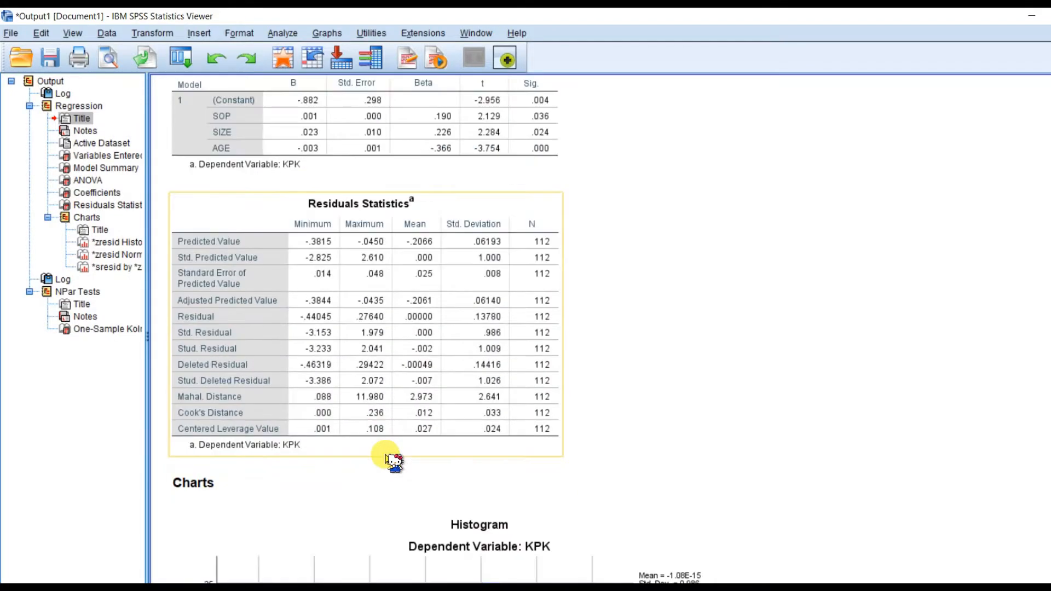
{"action": "scroll", "coordinate": [394, 461], "scroll_direction": "down", "scroll_amount": 6}
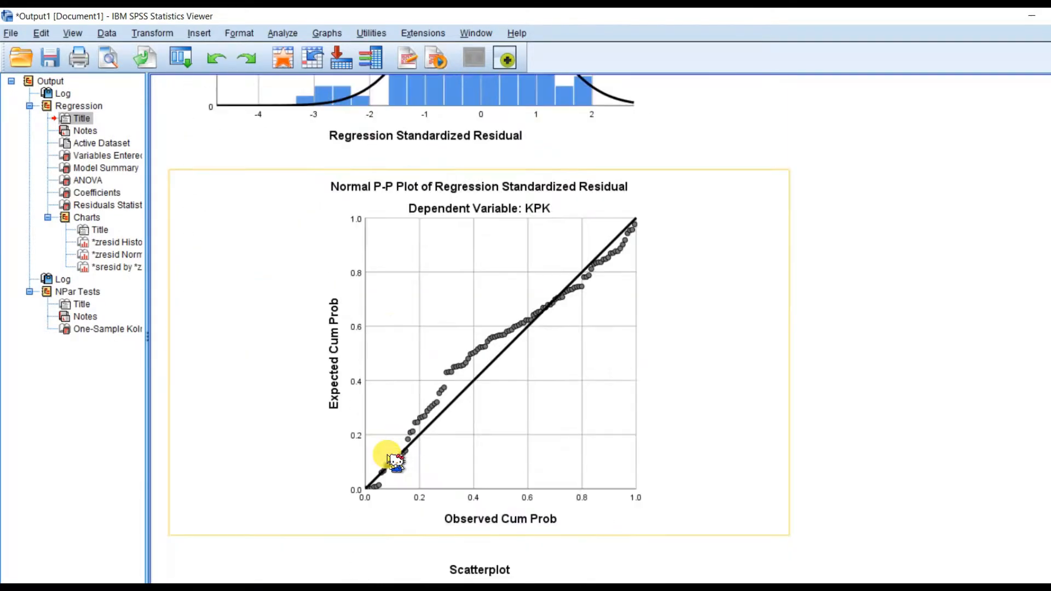
{"action": "scroll", "coordinate": [390, 460], "scroll_direction": "down", "scroll_amount": 1}
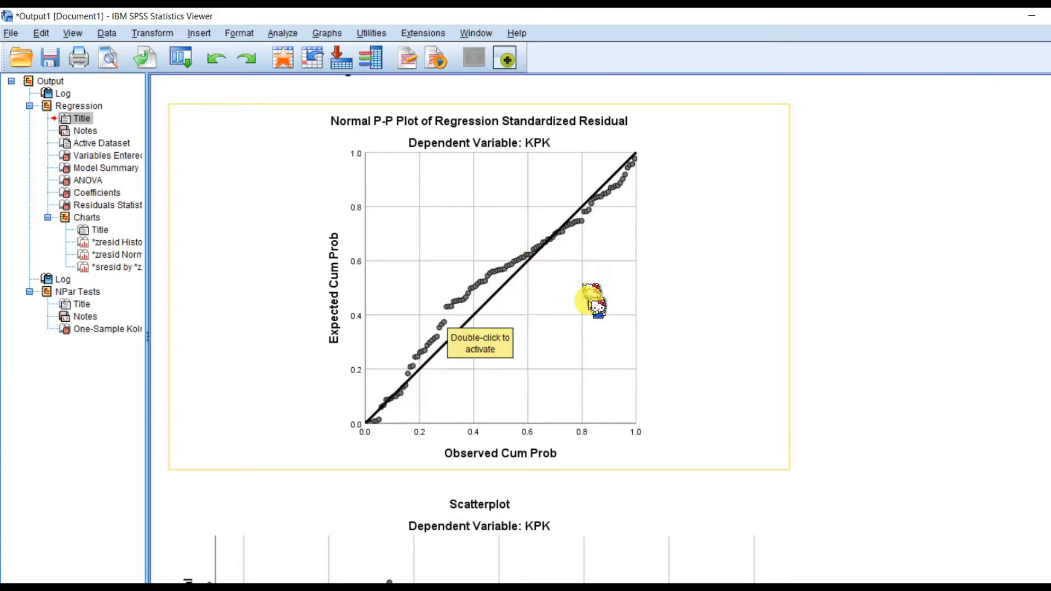
{"action": "scroll", "coordinate": [586, 279], "scroll_direction": "down", "scroll_amount": 2}
{"action": "scroll", "coordinate": [598, 305], "scroll_direction": "up", "scroll_amount": 3}
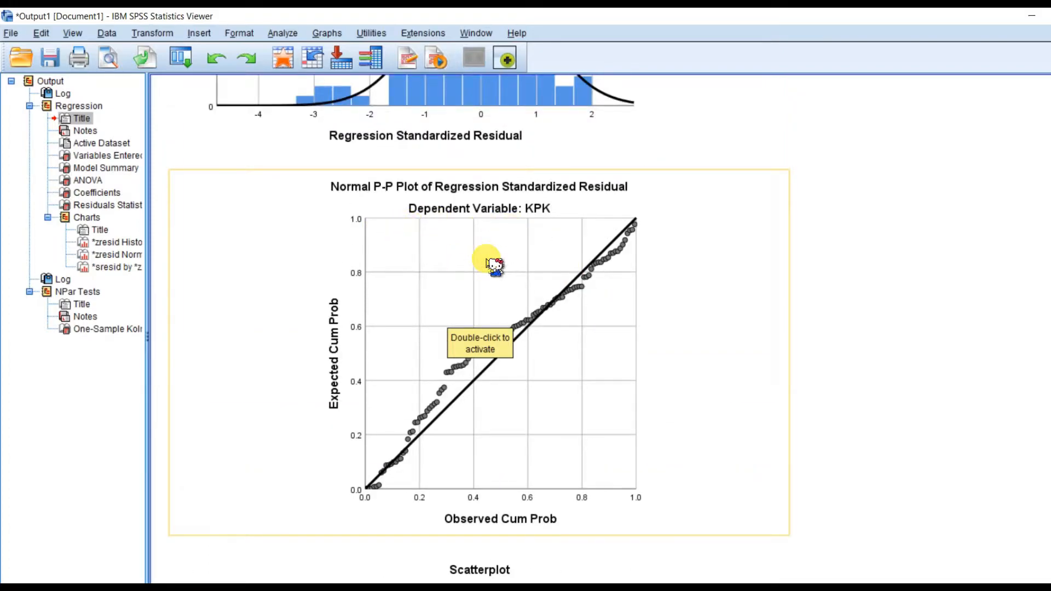
{"action": "scroll", "coordinate": [563, 329], "scroll_direction": "down", "scroll_amount": 5}
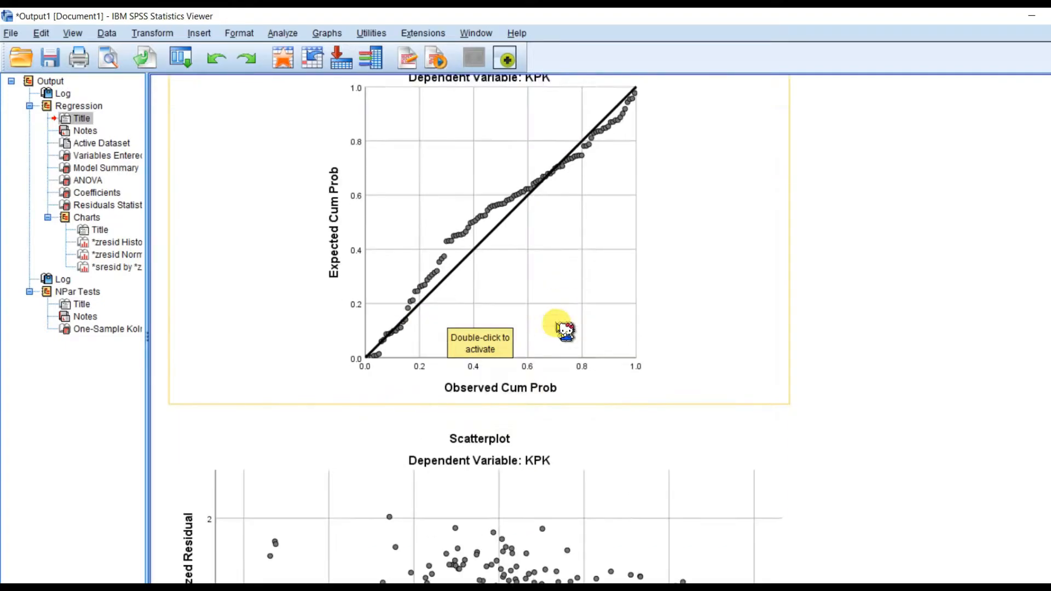
{"action": "scroll", "coordinate": [564, 328], "scroll_direction": "up", "scroll_amount": 6}
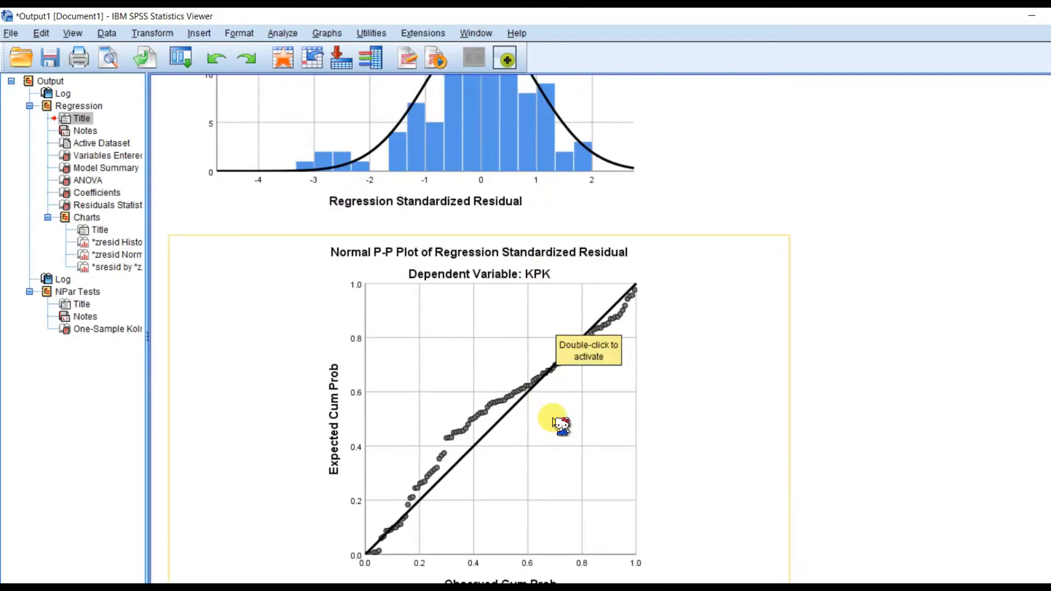
{"action": "scroll", "coordinate": [561, 424], "scroll_direction": "down", "scroll_amount": 10}
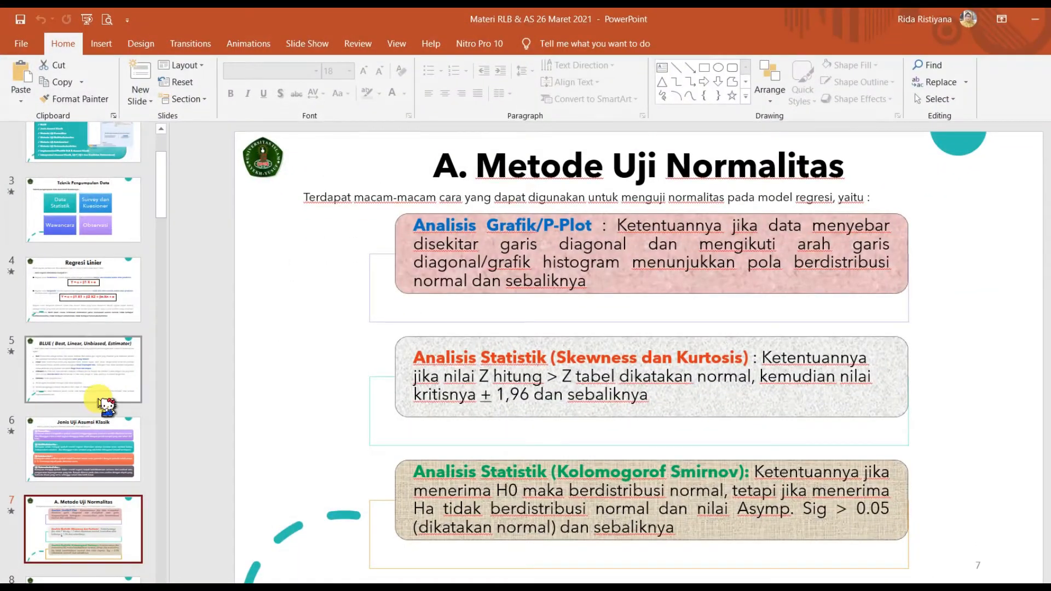
Switch to PowerPoint and read the Kolmogorov-Smirnov criterion on the "A. Metode Uji Normalitas" slide.
{"action": "scroll", "coordinate": [94, 446], "scroll_direction": "down", "scroll_amount": 2}
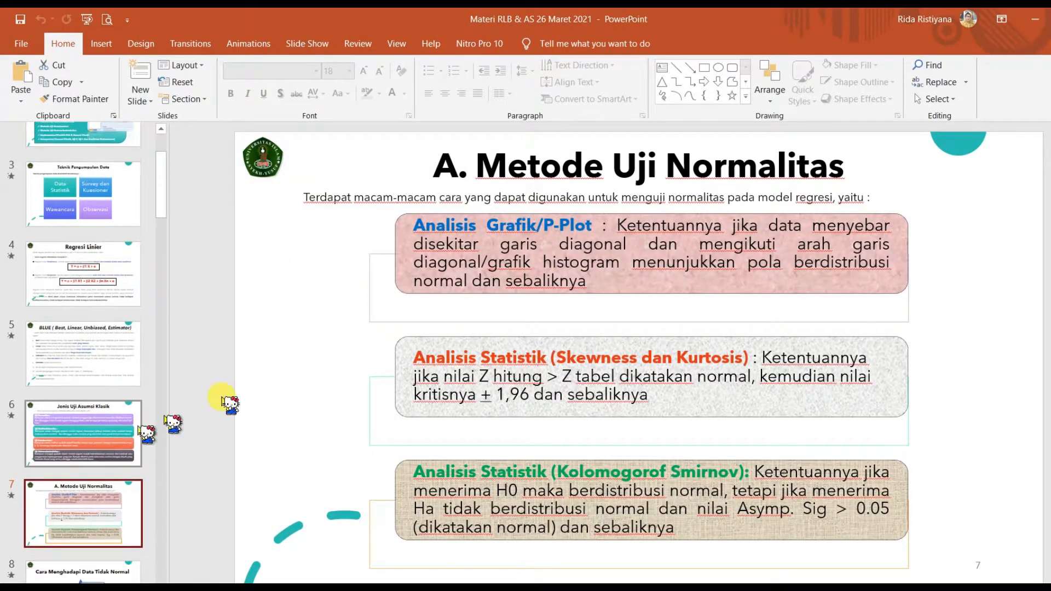
{"action": "left_click", "coordinate": [609, 489]}
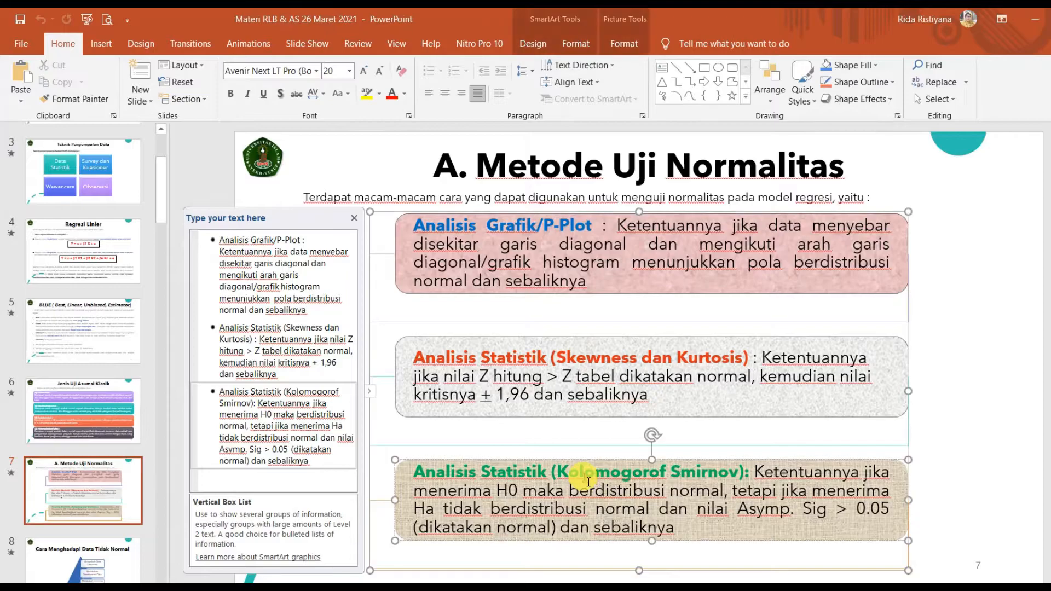
{"action": "left_click", "coordinate": [933, 496]}
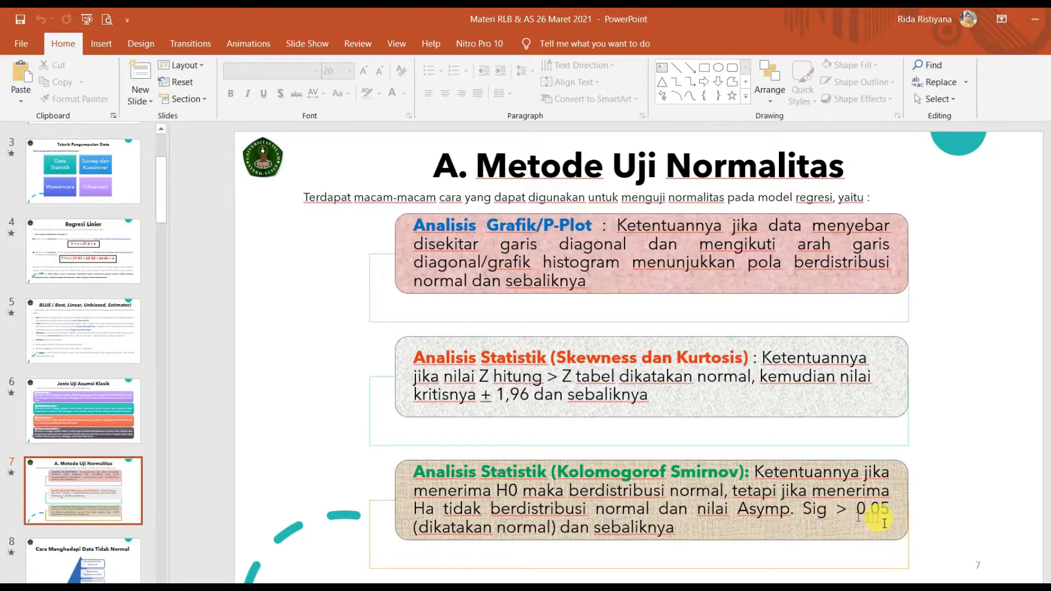
{"action": "left_click_drag", "start_coordinate": [893, 512], "coordinate": [874, 516]}
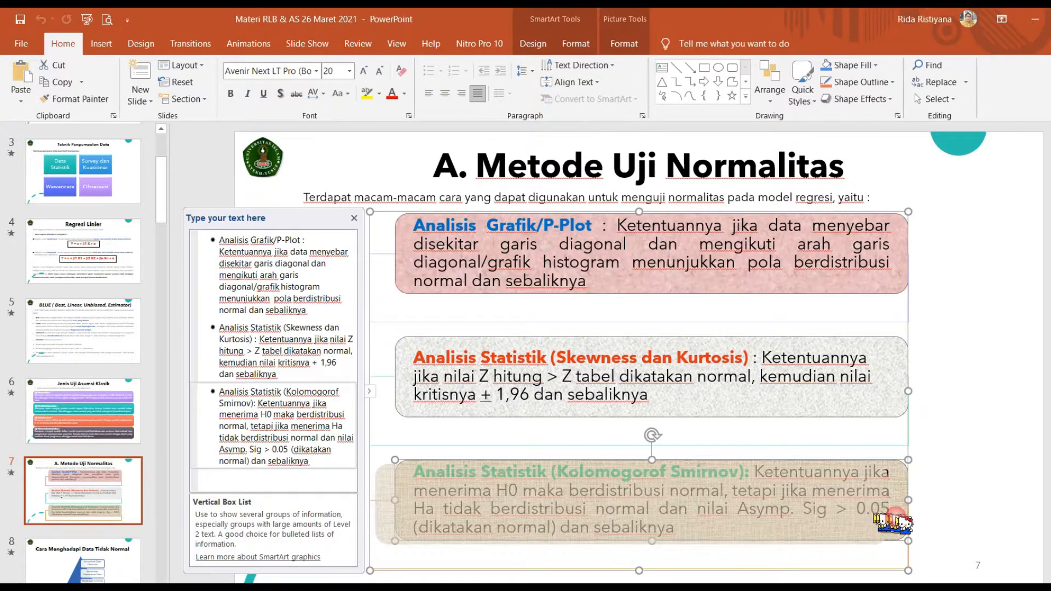
{"action": "left_click", "coordinate": [934, 520]}
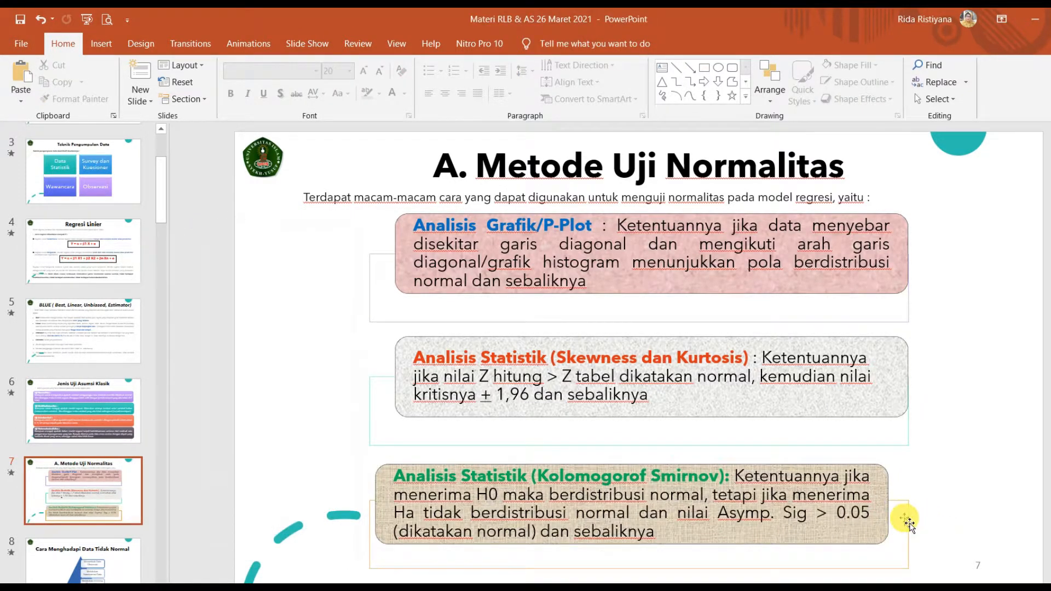
{"action": "left_click", "coordinate": [908, 523]}
{"action": "key", "text": "ctrl+z"}
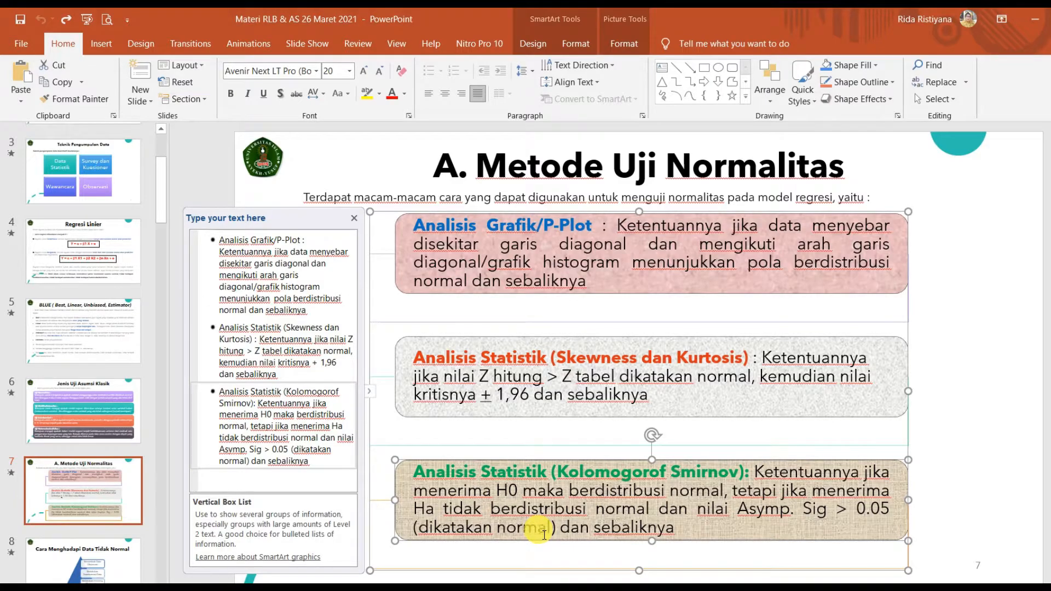
{"action": "left_click", "coordinate": [939, 445]}
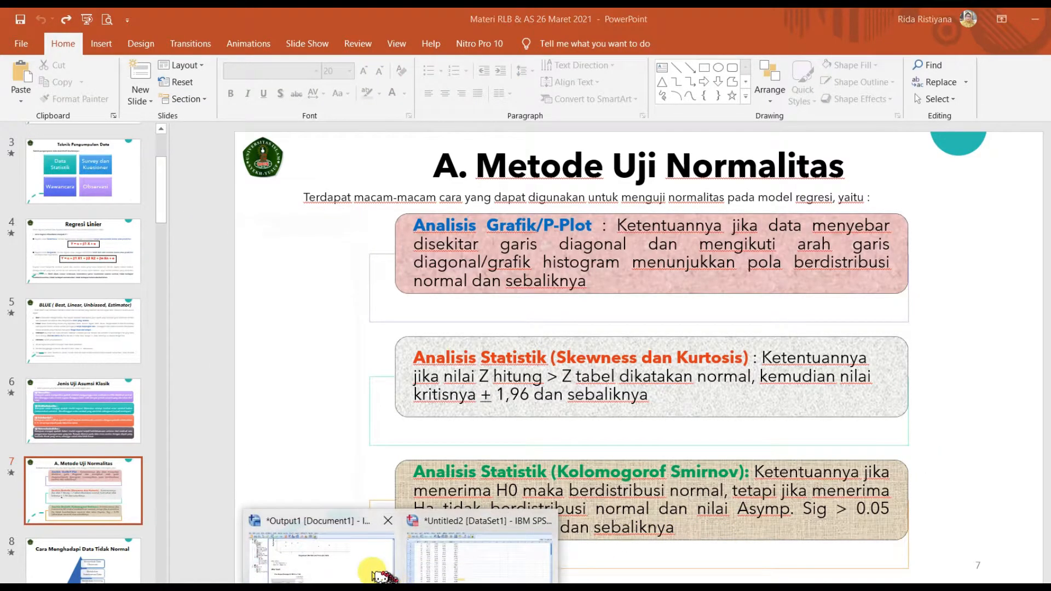
Return to the SPSS output and examine the significance value in the One-Sample Kolmogorov-Smirnov Test table.
{"action": "left_click", "coordinate": [378, 569]}
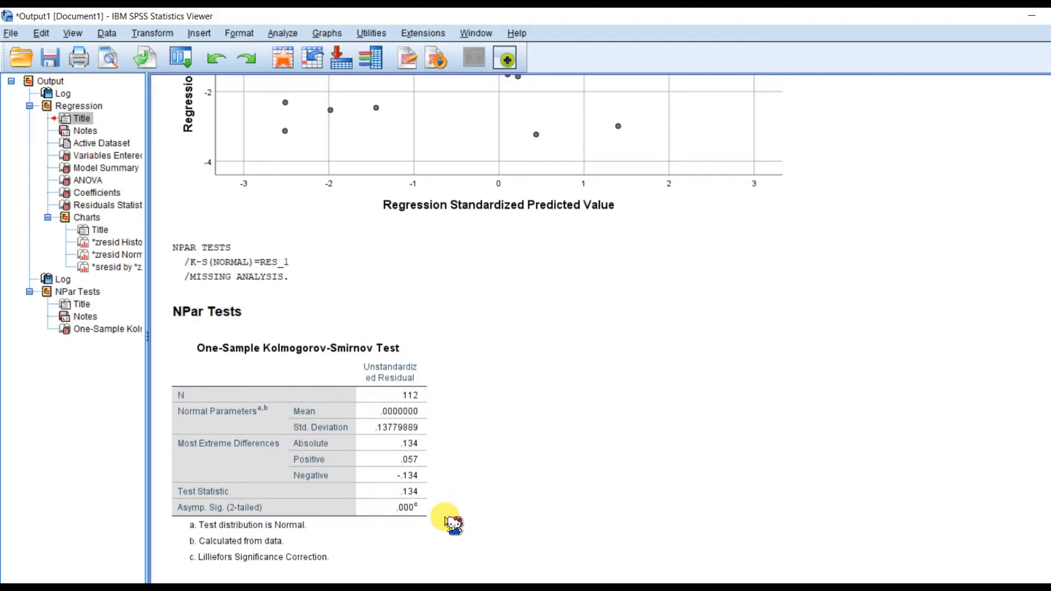
{"action": "left_click", "coordinate": [376, 471]}
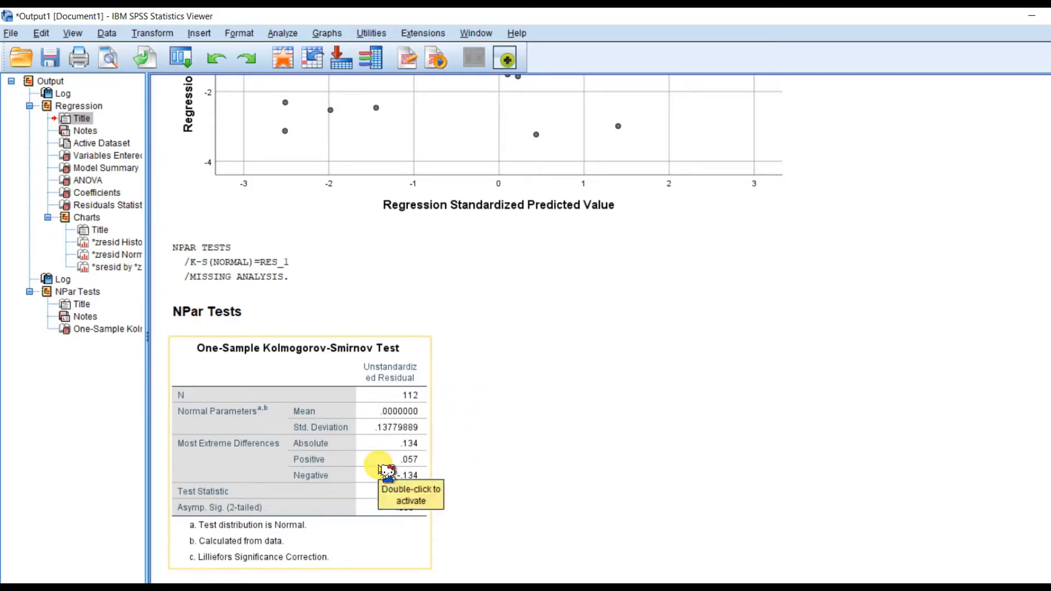
{"action": "left_click", "coordinate": [571, 464]}
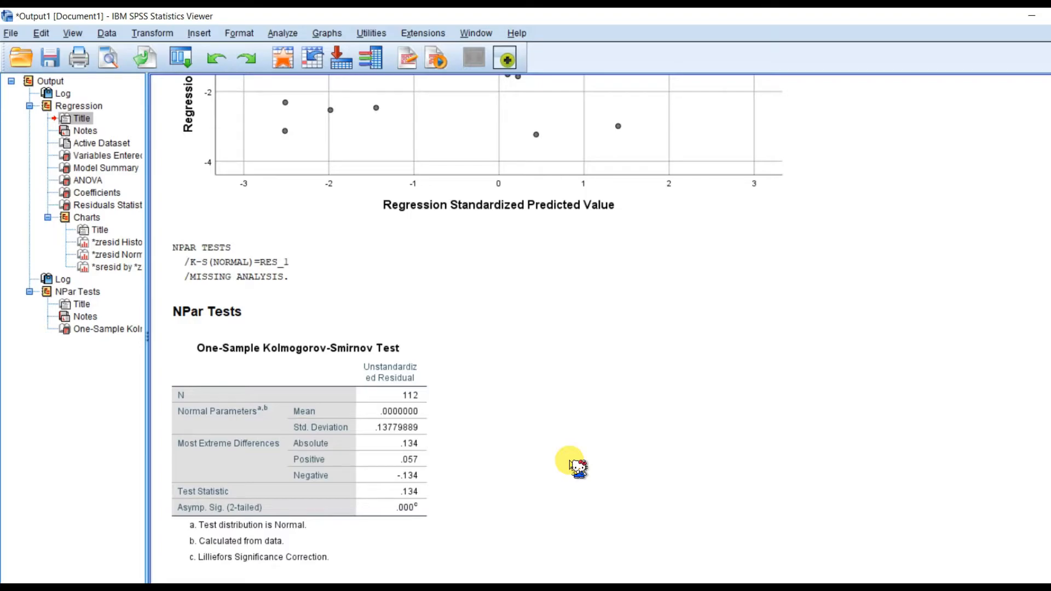
Create a legacy histogram of KPK with the normal curve displayed and bring the chart into view.
{"action": "scroll", "coordinate": [571, 464], "scroll_direction": "up", "scroll_amount": 10}
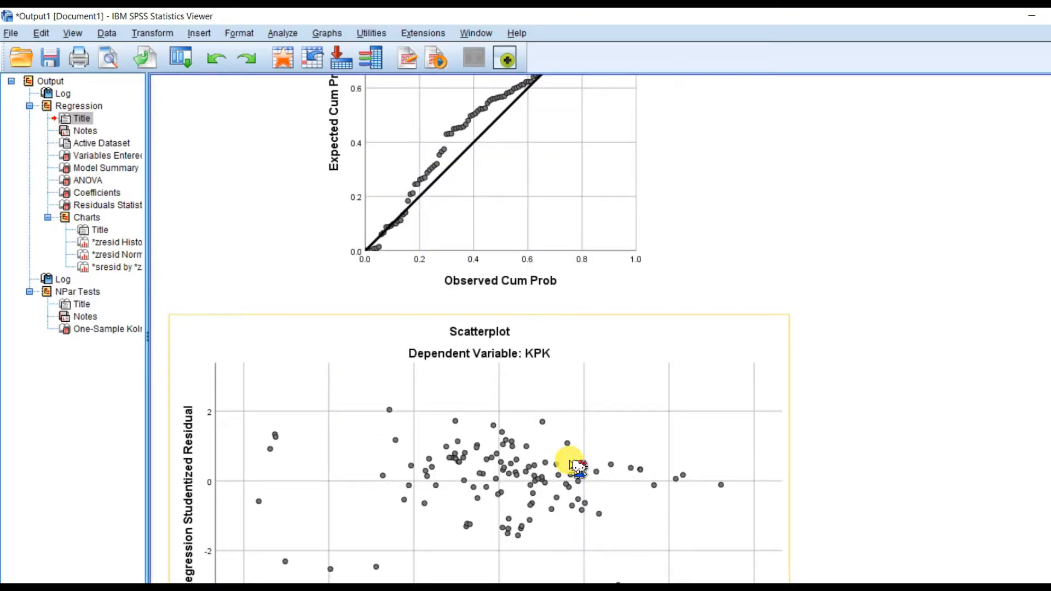
{"action": "scroll", "coordinate": [575, 466], "scroll_direction": "up", "scroll_amount": 20}
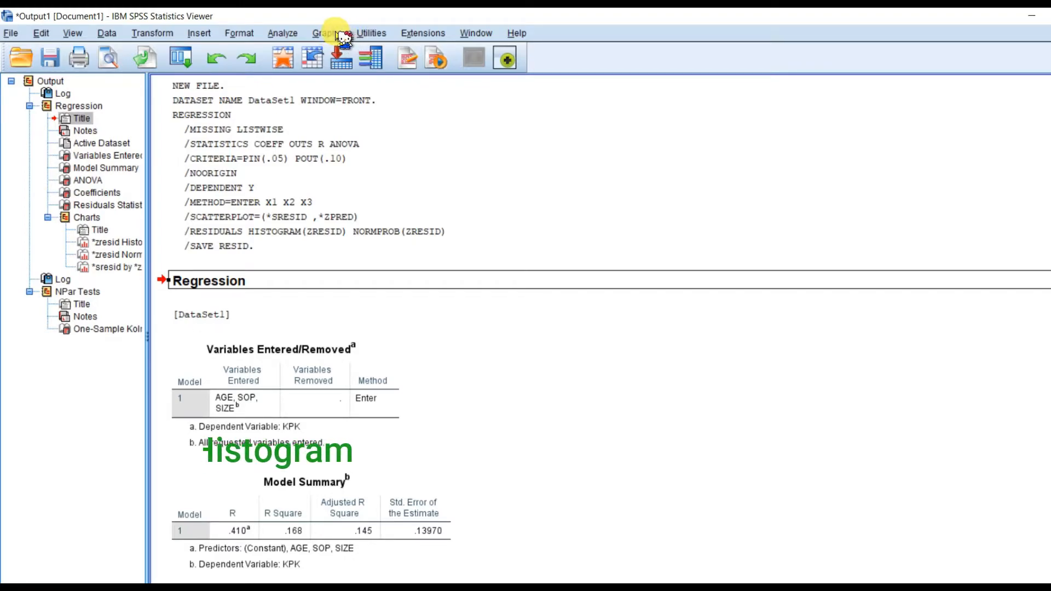
{"action": "left_click", "coordinate": [337, 34]}
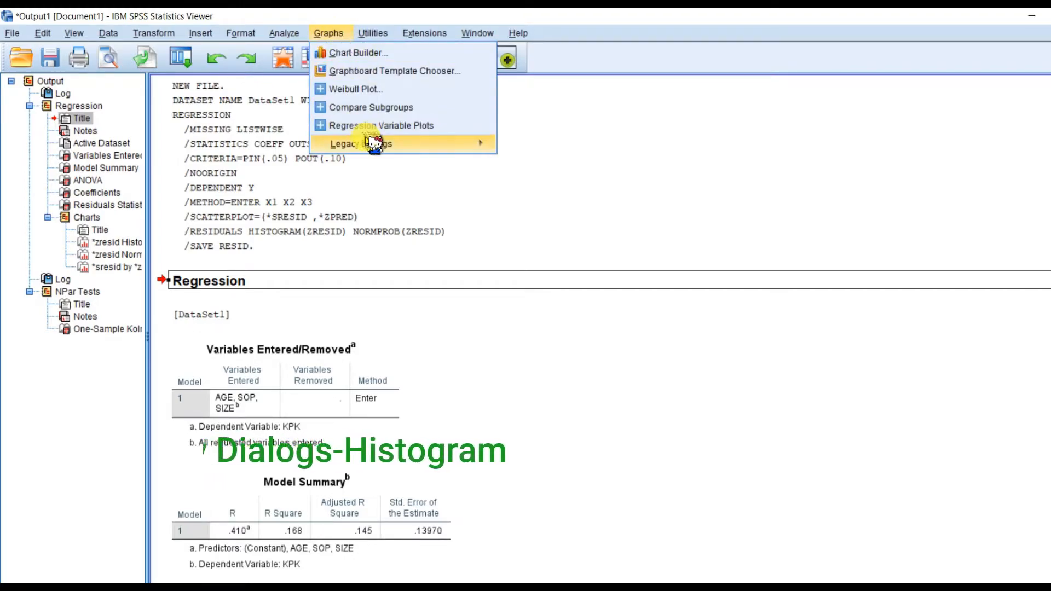
{"action": "mouse_move", "coordinate": [375, 145]}
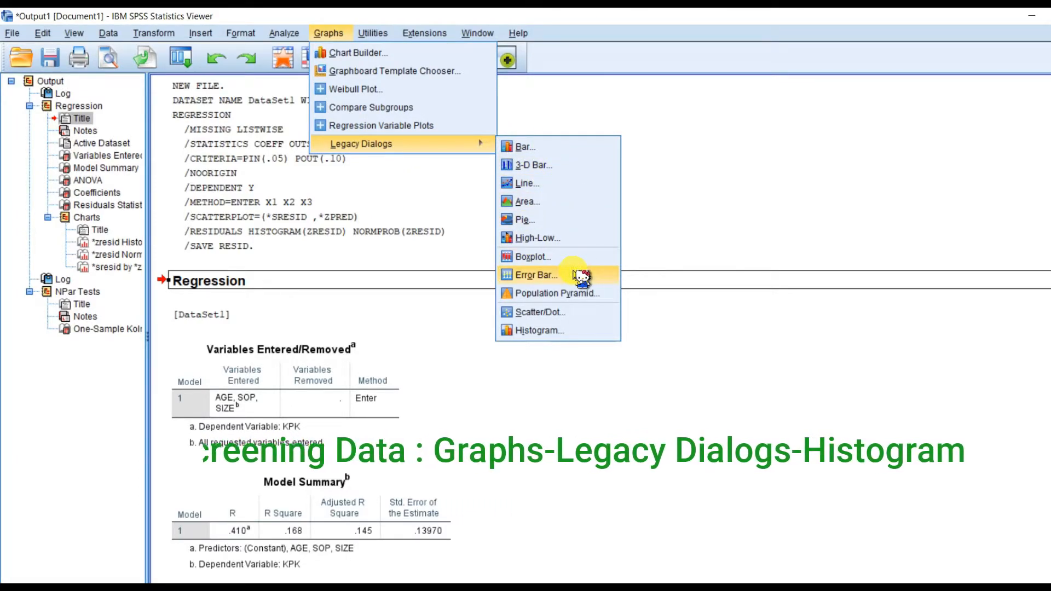
{"action": "left_click", "coordinate": [586, 331]}
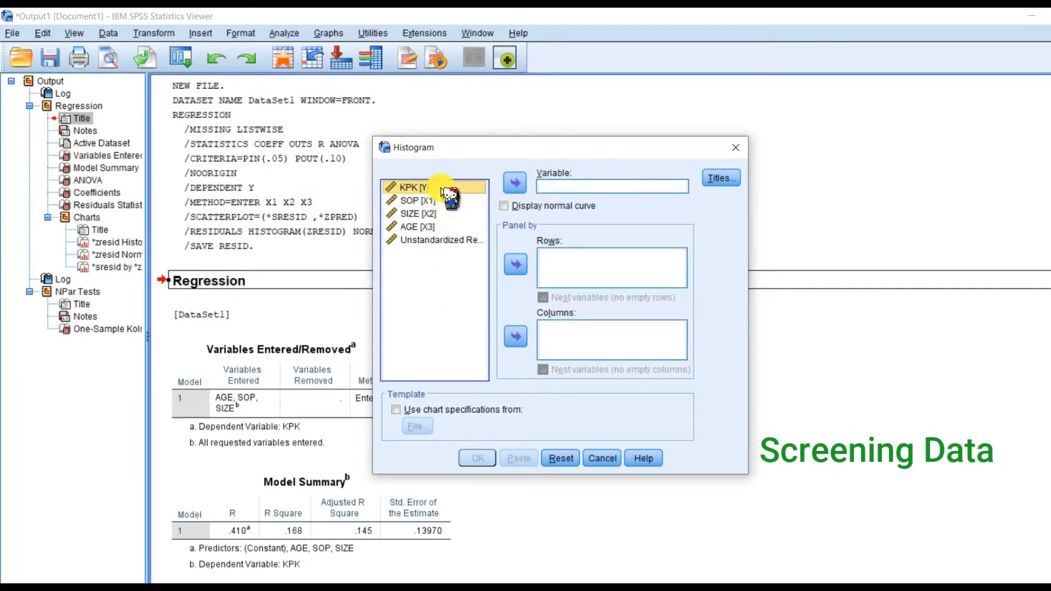
{"action": "left_click", "coordinate": [514, 182]}
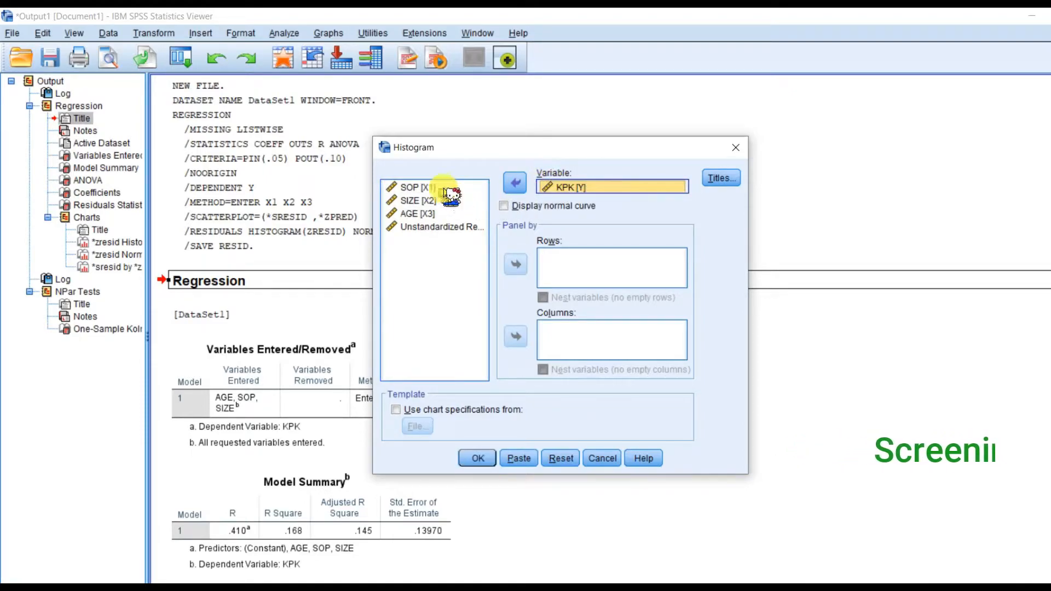
{"action": "left_click", "coordinate": [504, 207]}
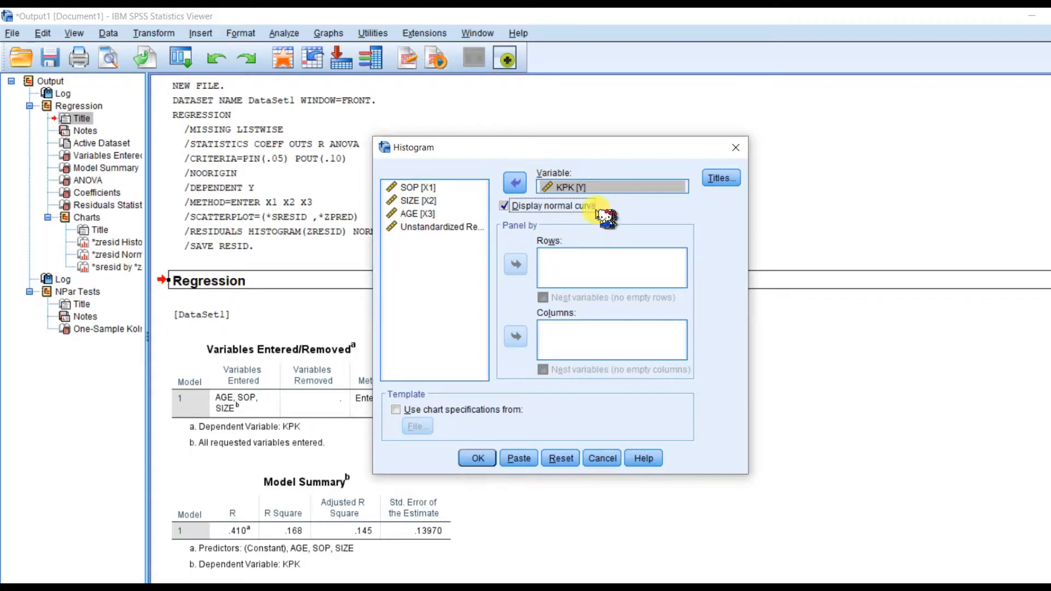
{"action": "left_click", "coordinate": [482, 459]}
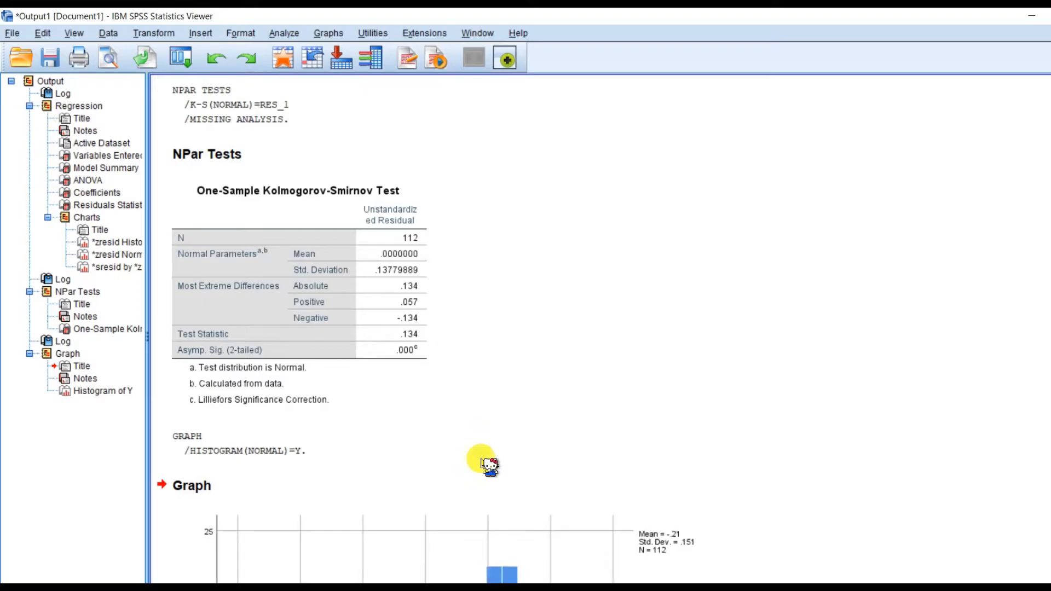
{"action": "scroll", "coordinate": [482, 464], "scroll_direction": "down", "scroll_amount": 5}
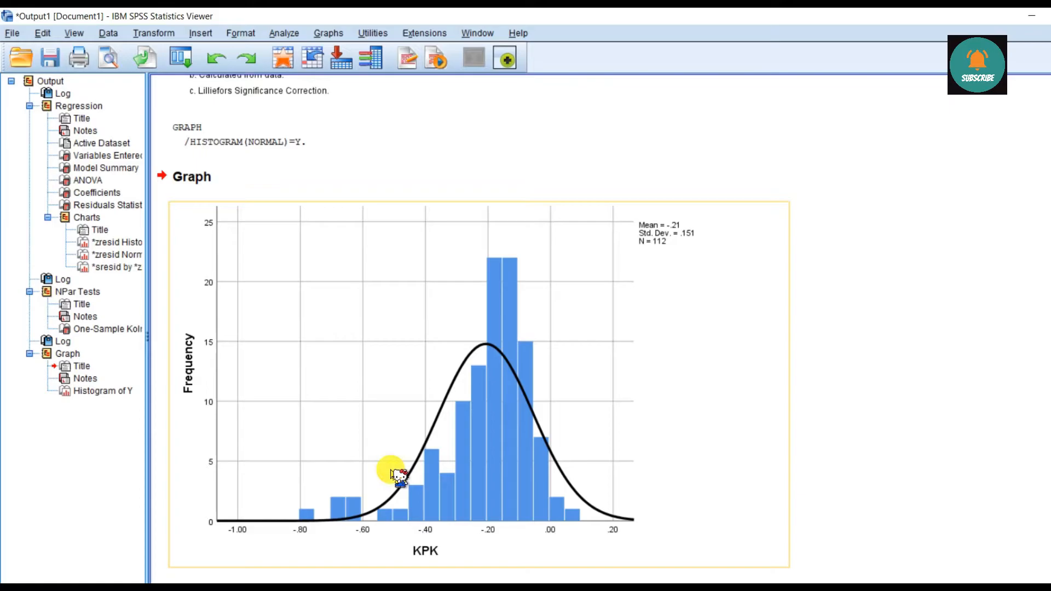
Switch to PowerPoint and show slide 15, "Bentuk Distribusi Data dan Transformasi Data", to compare distribution shapes and transformations.
{"action": "key", "text": "alt+Tab"}
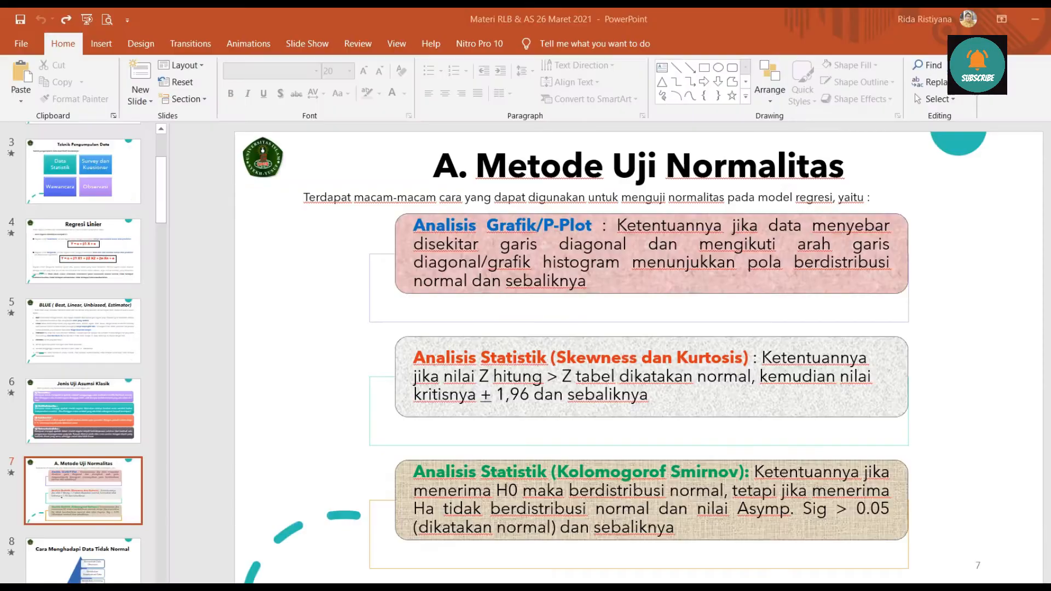
{"action": "scroll", "coordinate": [133, 469], "scroll_direction": "down", "scroll_amount": 3}
{"action": "scroll", "coordinate": [133, 469], "scroll_direction": "down", "scroll_amount": 6}
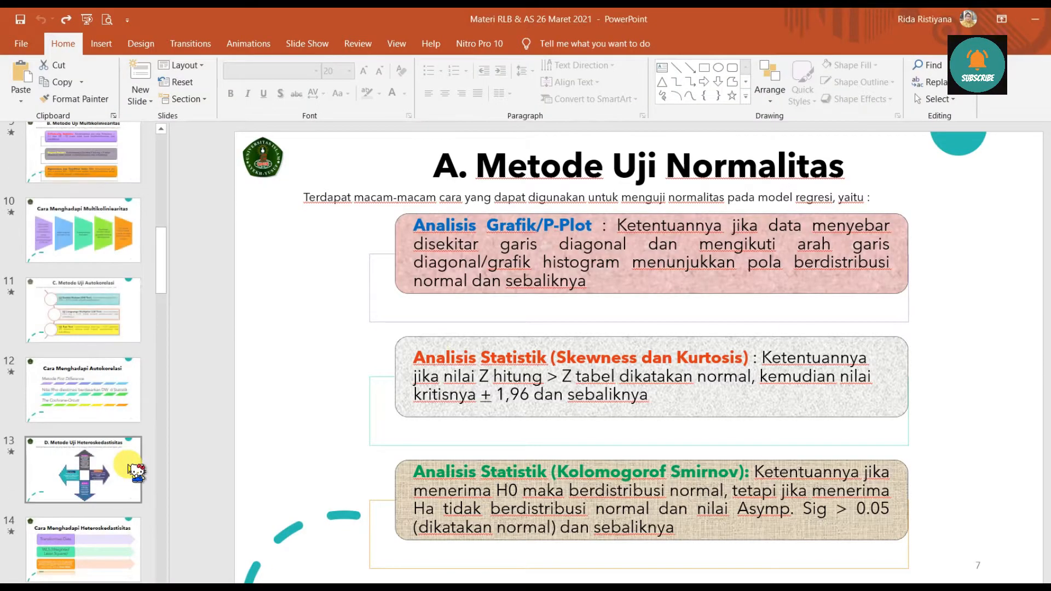
{"action": "left_click", "coordinate": [104, 365]}
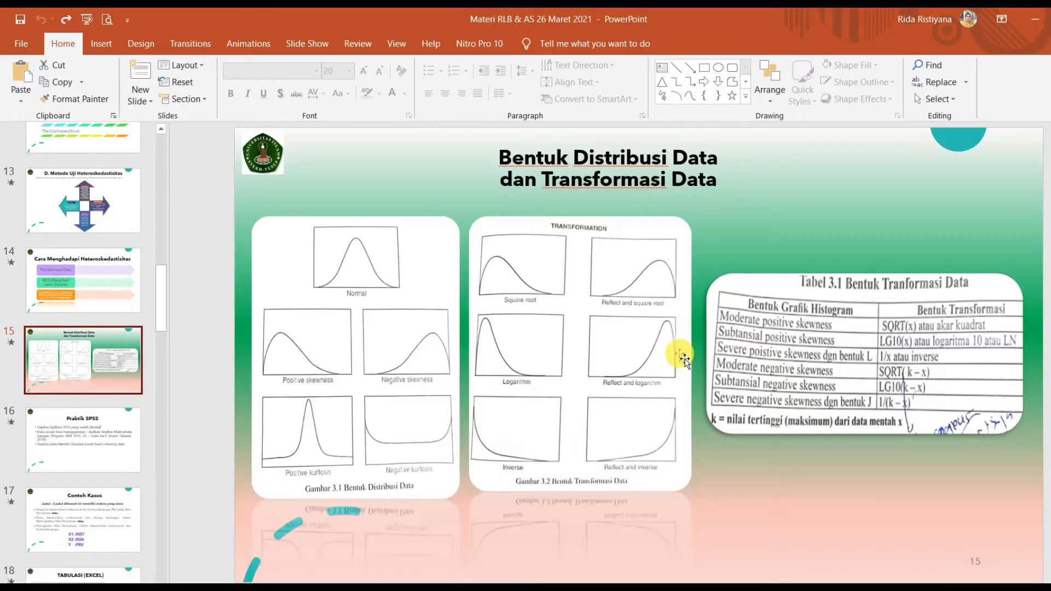
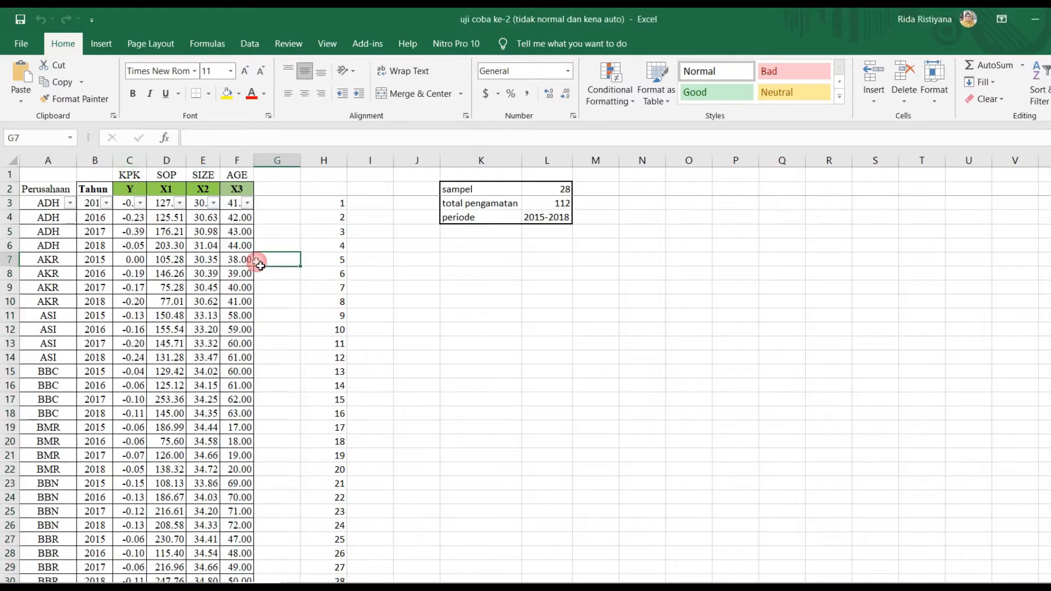
Look up the maximum KPK value in the Y column's filter list and close the list without filtering.
{"action": "left_click", "coordinate": [140, 204]}
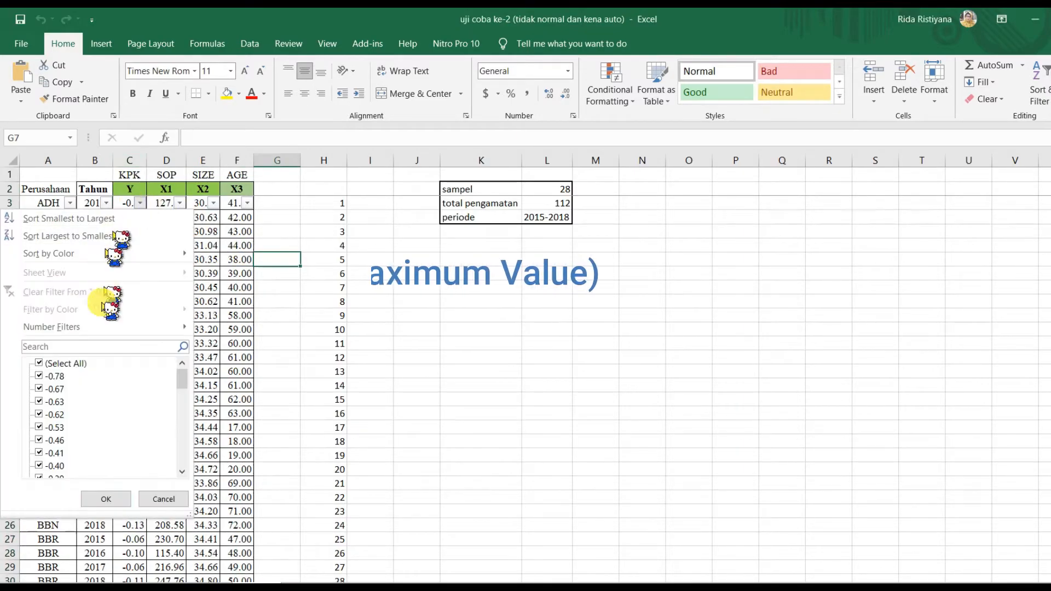
{"action": "left_click_drag", "start_coordinate": [183, 378], "coordinate": [180, 471]}
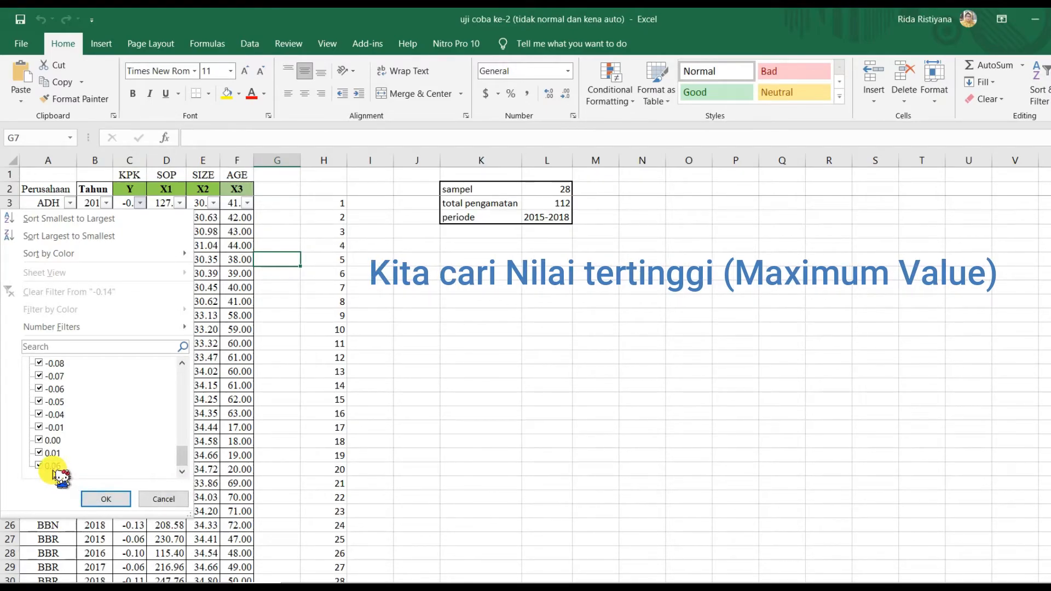
{"action": "left_click", "coordinate": [170, 499]}
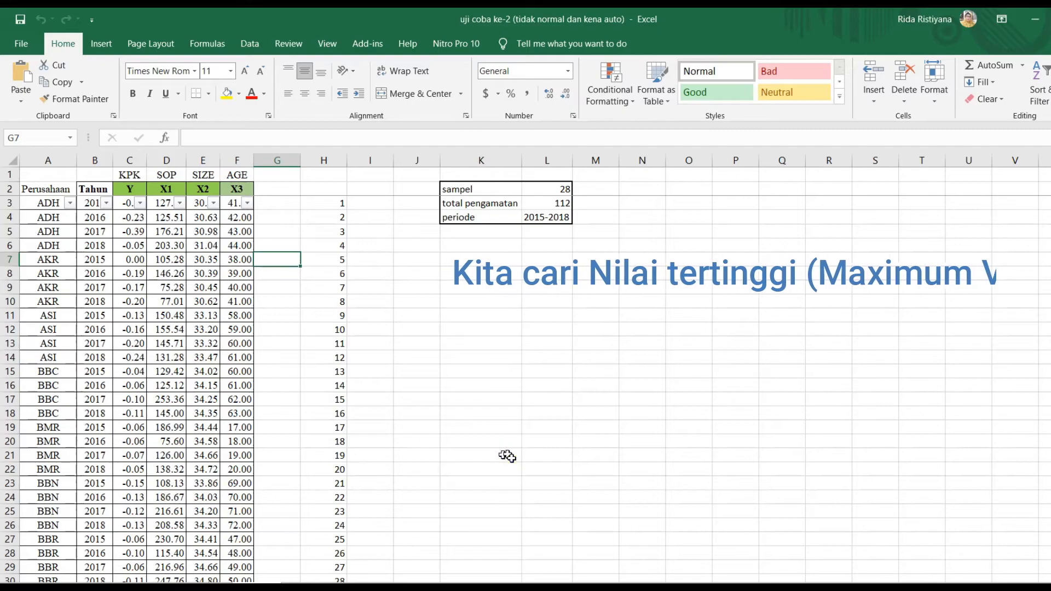
{"action": "left_click", "coordinate": [509, 456]}
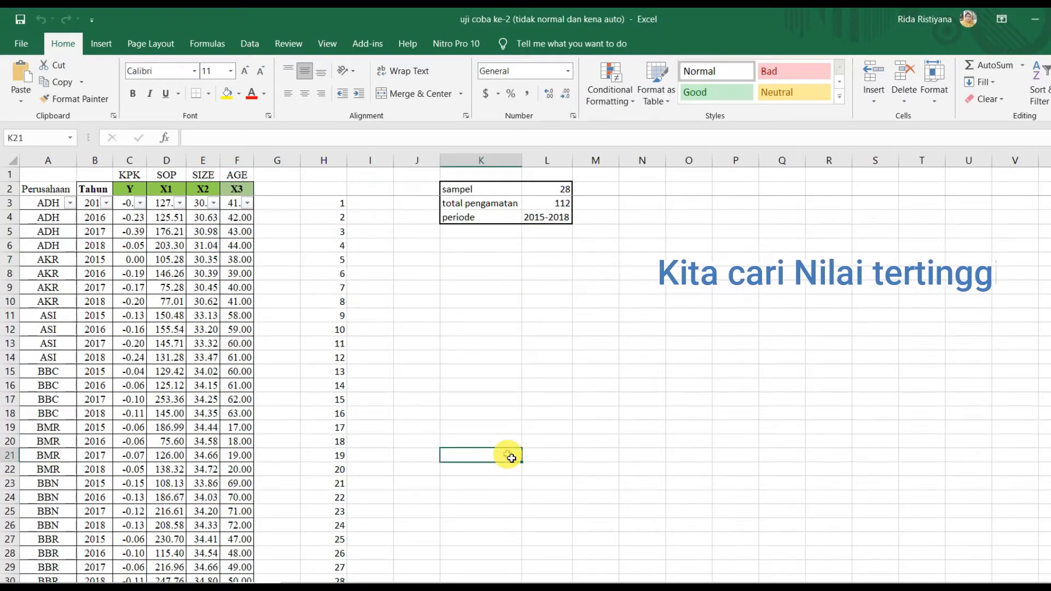
Switch to the SPSS output, start Compute Variable and name the target variable sqrtY.
{"action": "mouse_move", "coordinate": [402, 584]}
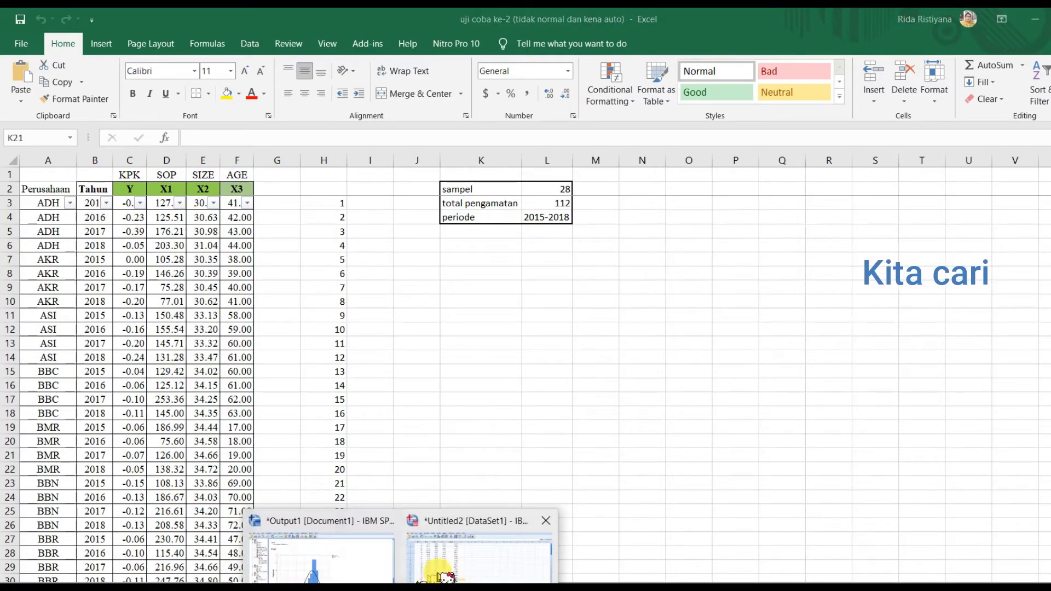
{"action": "left_click", "coordinate": [355, 564]}
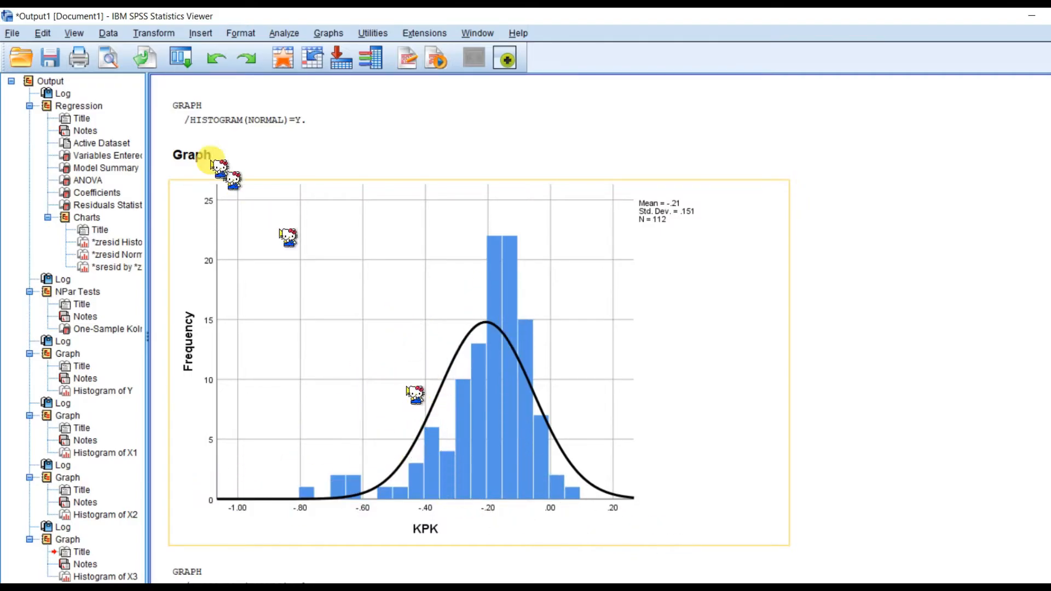
{"action": "left_click", "coordinate": [153, 33]}
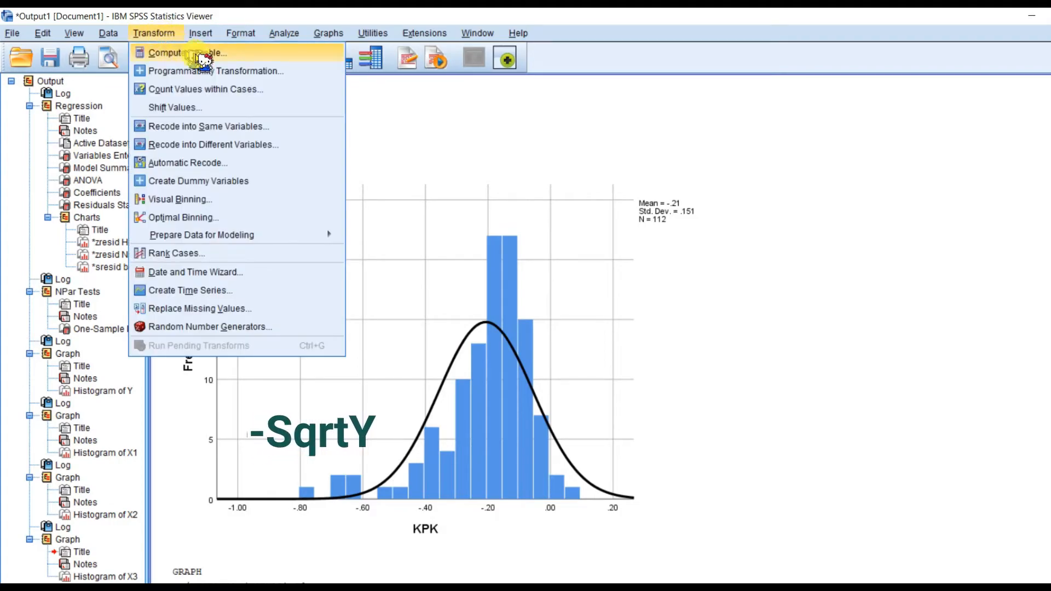
{"action": "left_click", "coordinate": [244, 53]}
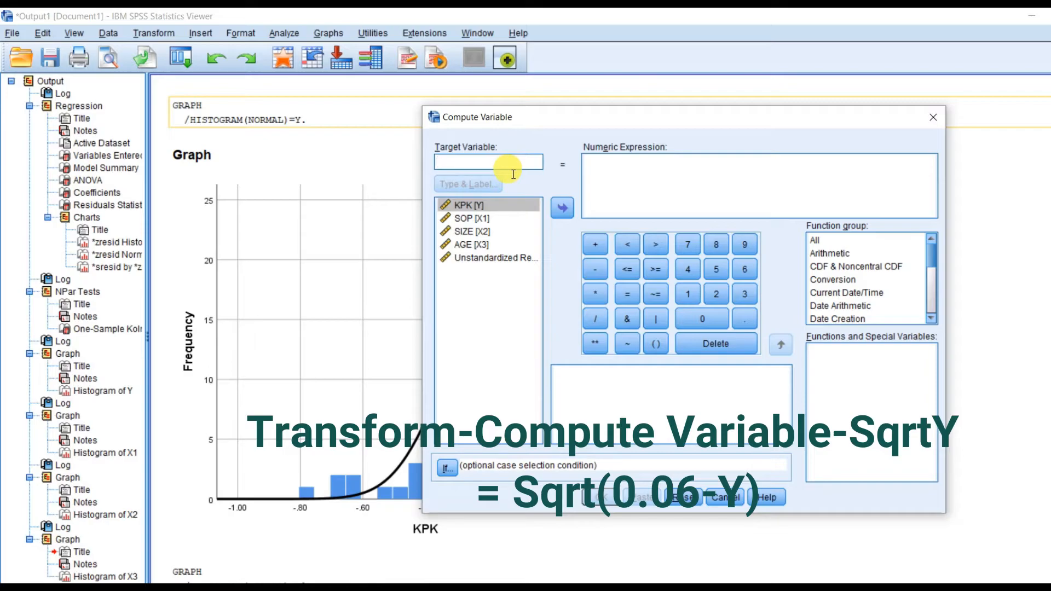
{"action": "type", "text": "S"}
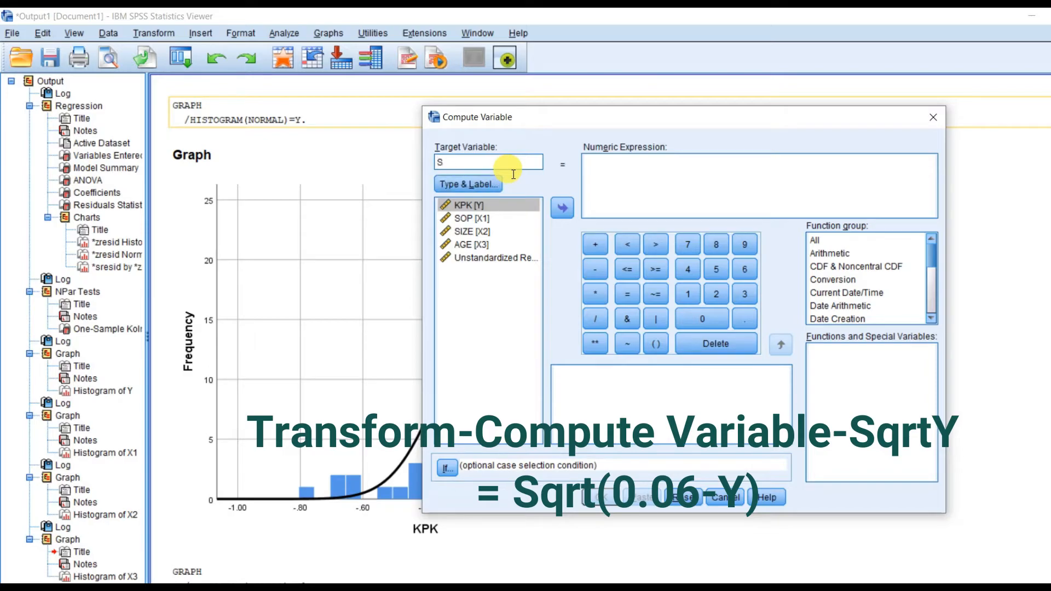
{"action": "key", "text": "BackSpace"}
{"action": "key", "text": "Caps_Lock"}
{"action": "type", "text": "sqrt"}
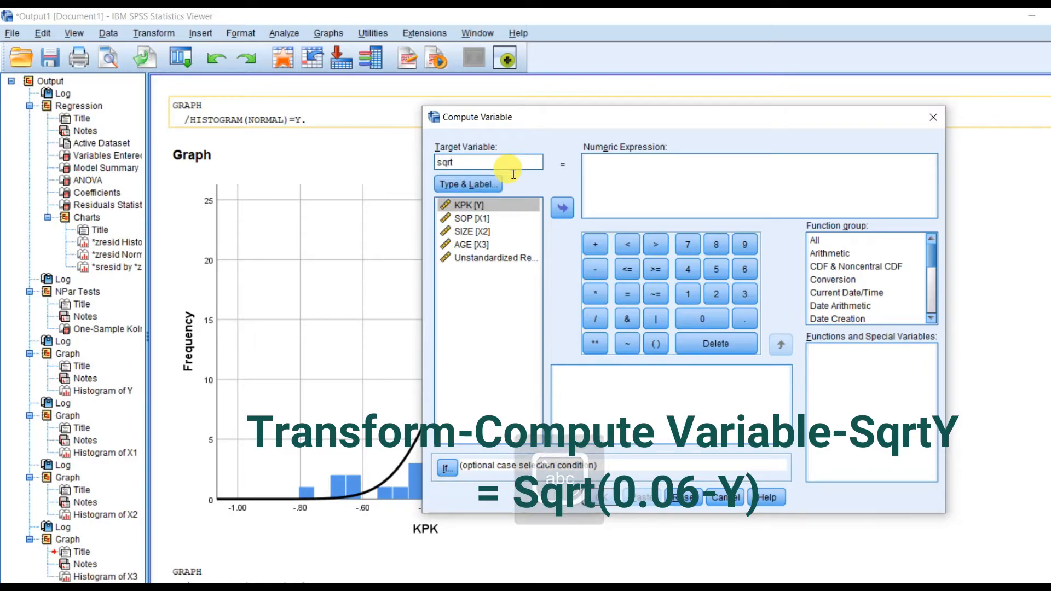
{"action": "key", "text": "Caps_Lock"}
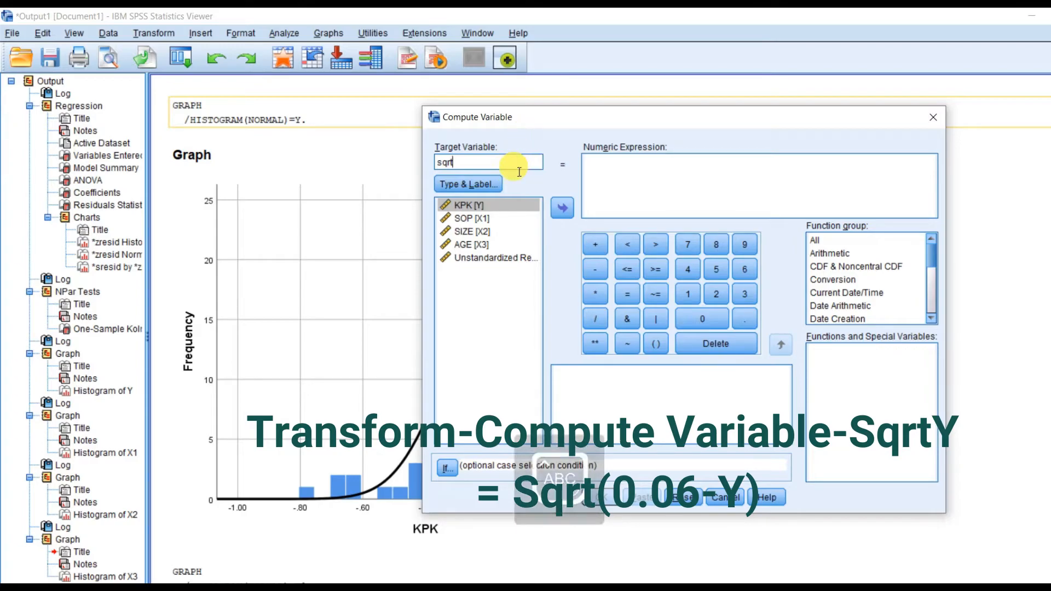
{"action": "type", "text": "Y"}
{"action": "key", "text": "BackSpace"}
{"action": "type", "text": "K"}
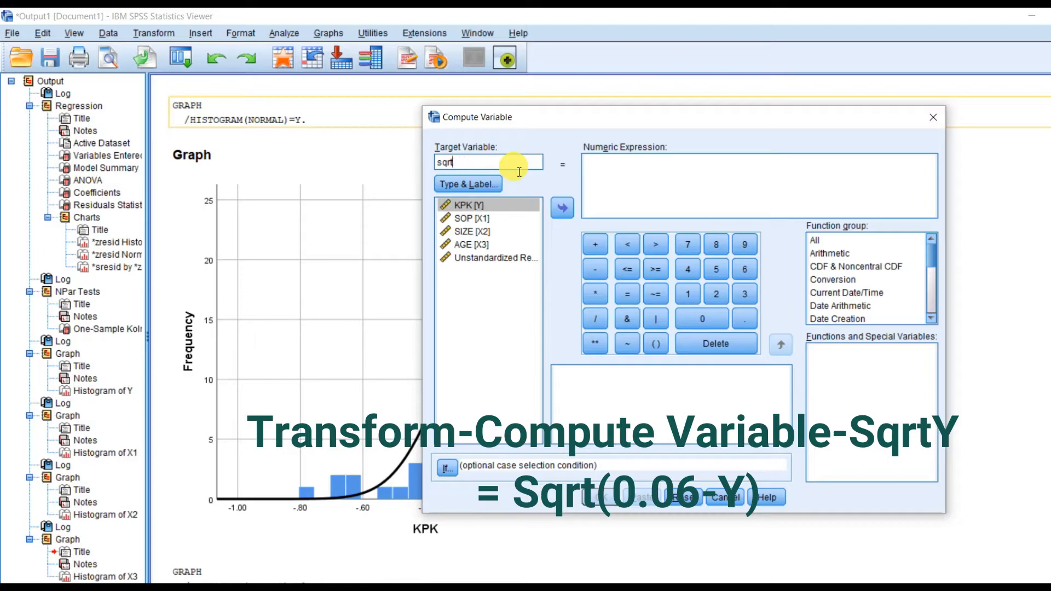
{"action": "type", "text": "Y"}
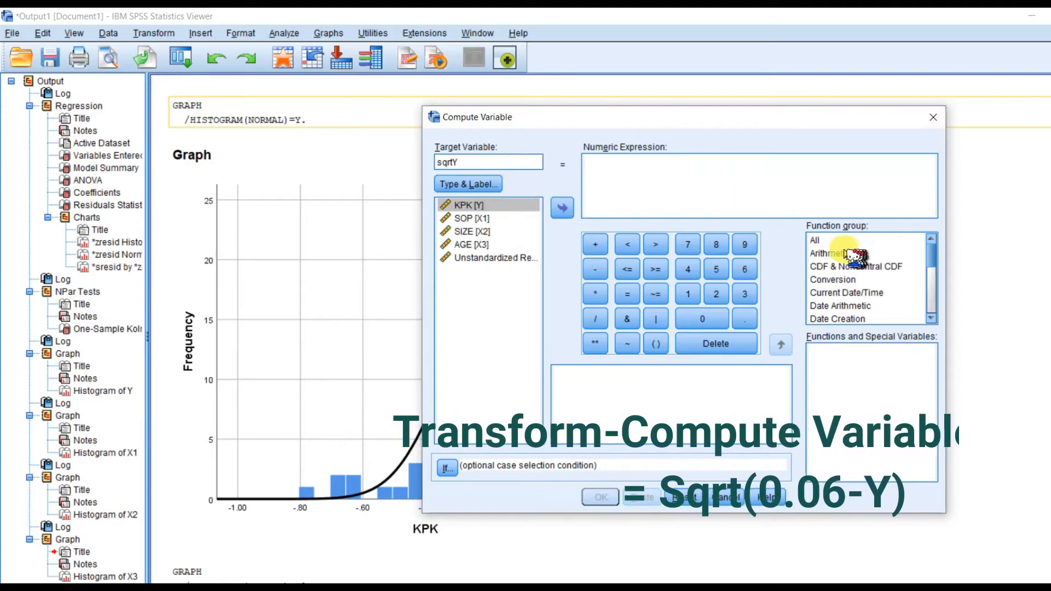
Insert the Sqrt function from the All function group into the numeric expression.
{"action": "left_click", "coordinate": [816, 241]}
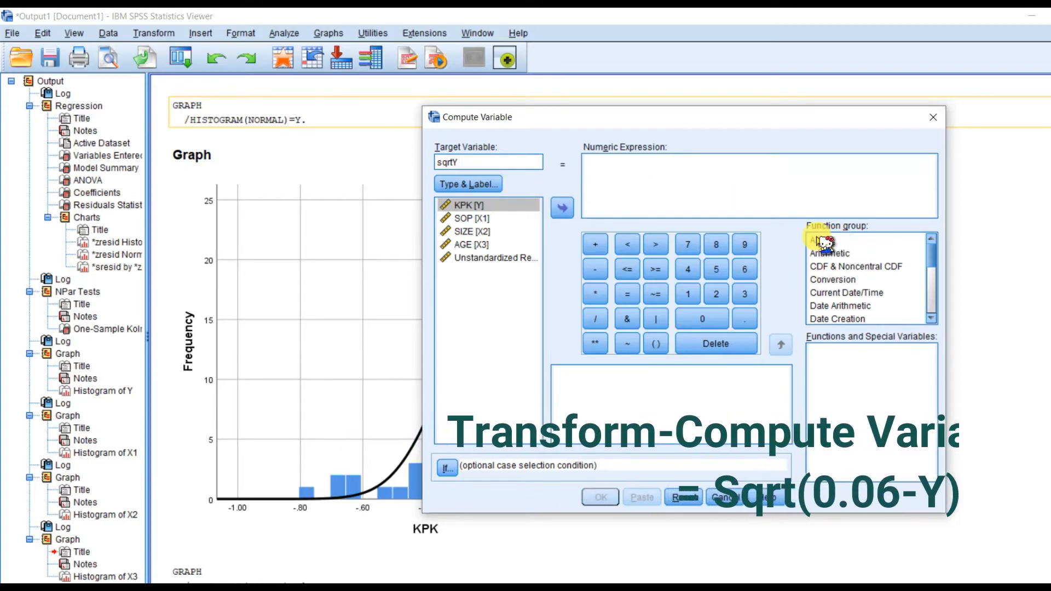
{"action": "scroll", "coordinate": [895, 422], "scroll_direction": "down", "scroll_amount": 1}
{"action": "scroll", "coordinate": [898, 424], "scroll_direction": "down", "scroll_amount": 20}
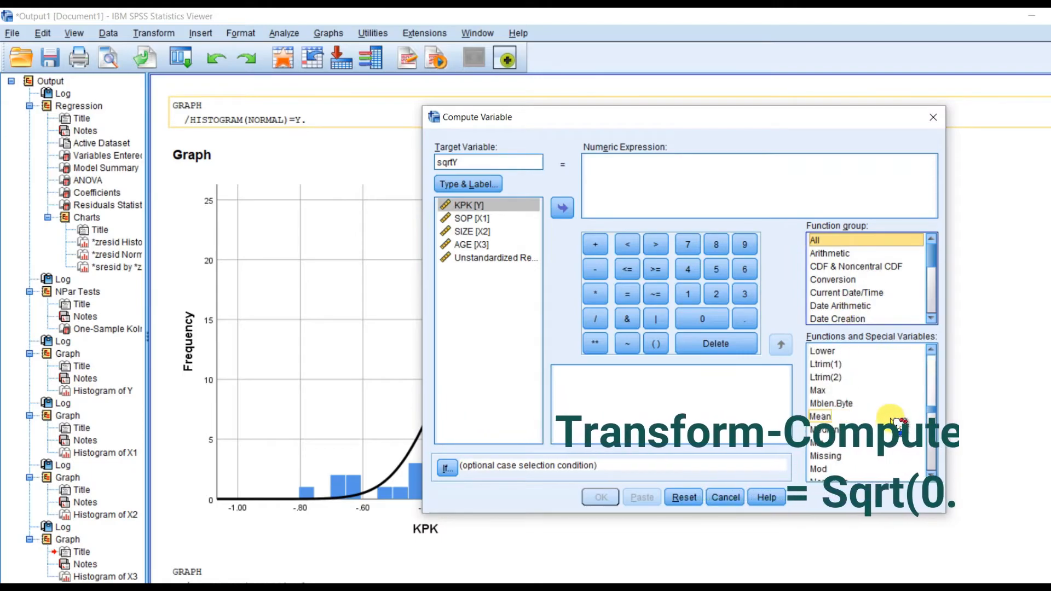
{"action": "scroll", "coordinate": [898, 423], "scroll_direction": "down", "scroll_amount": 20}
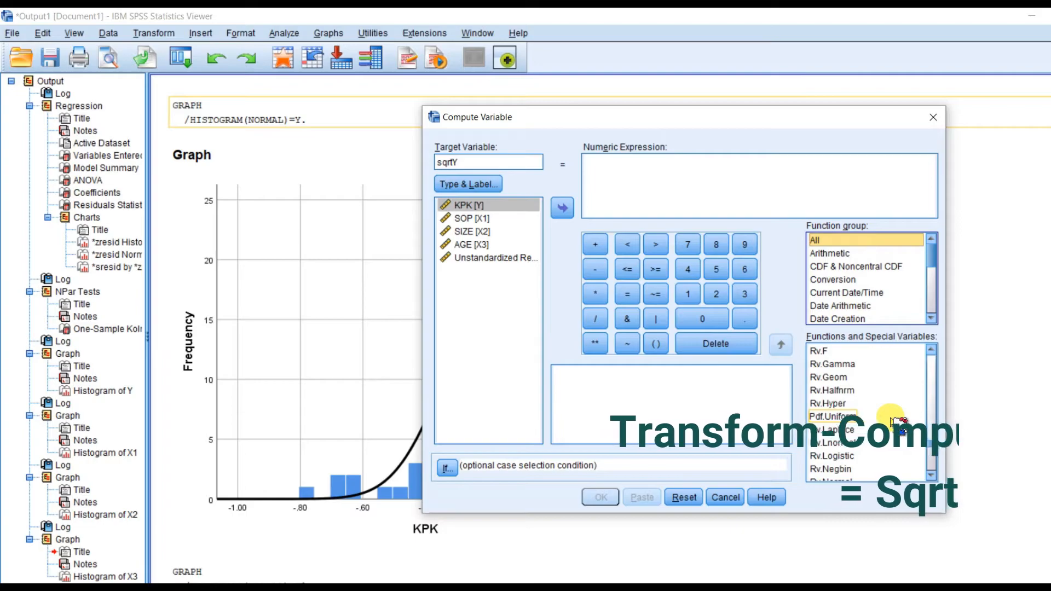
{"action": "scroll", "coordinate": [897, 423], "scroll_direction": "up", "scroll_amount": 8}
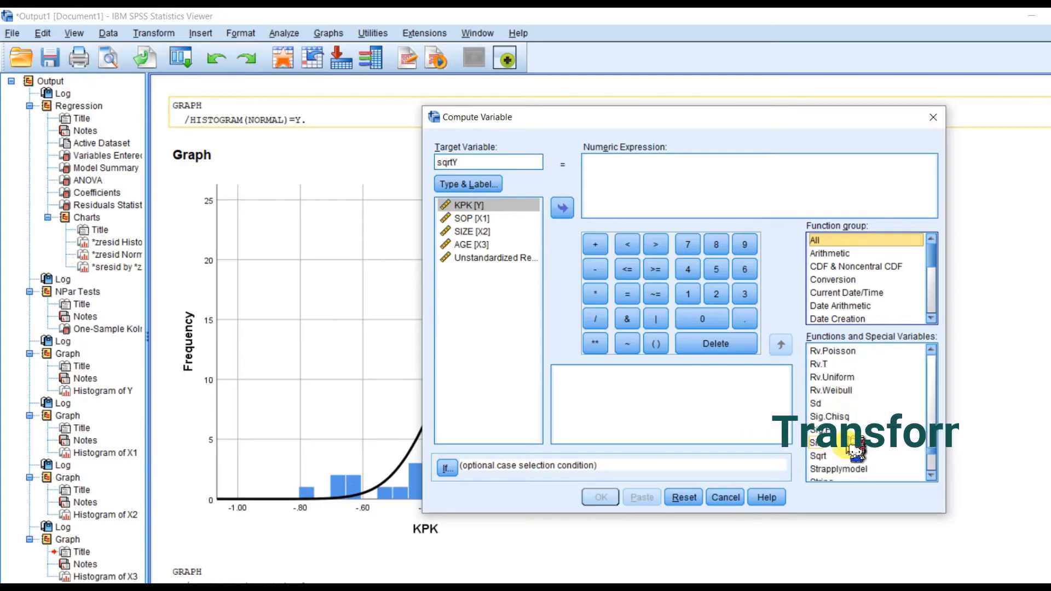
{"action": "left_click", "coordinate": [822, 456]}
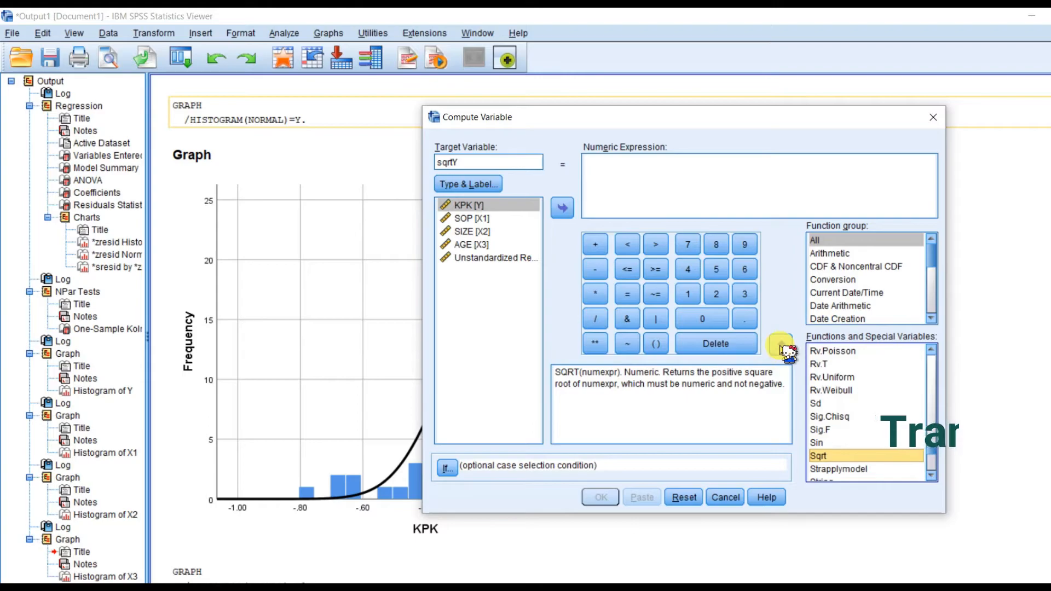
{"action": "left_click", "coordinate": [781, 345]}
Check the transformation formulas in Tabel 3.1 on the PowerPoint slide and return to the SPSS Compute Variable dialog.
{"action": "key", "text": "alt+Tab"}
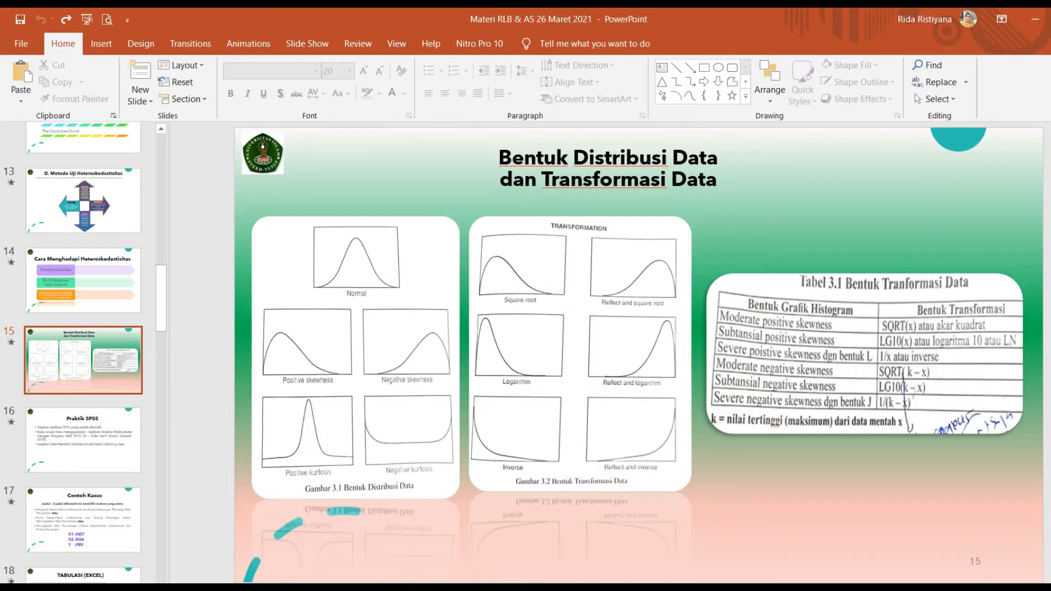
{"action": "left_click", "coordinate": [454, 555]}
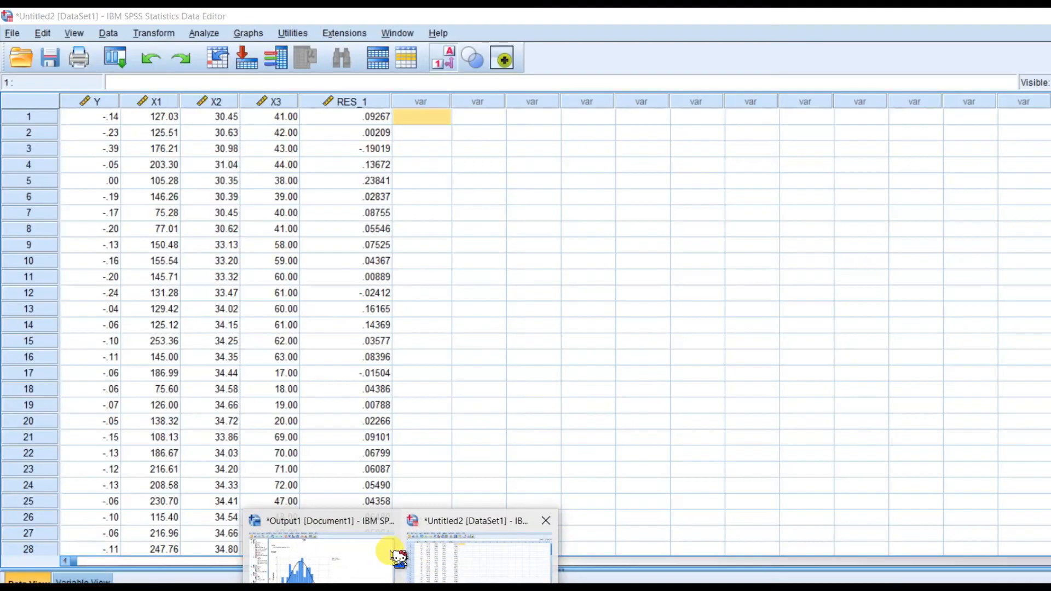
{"action": "mouse_move", "coordinate": [378, 559]}
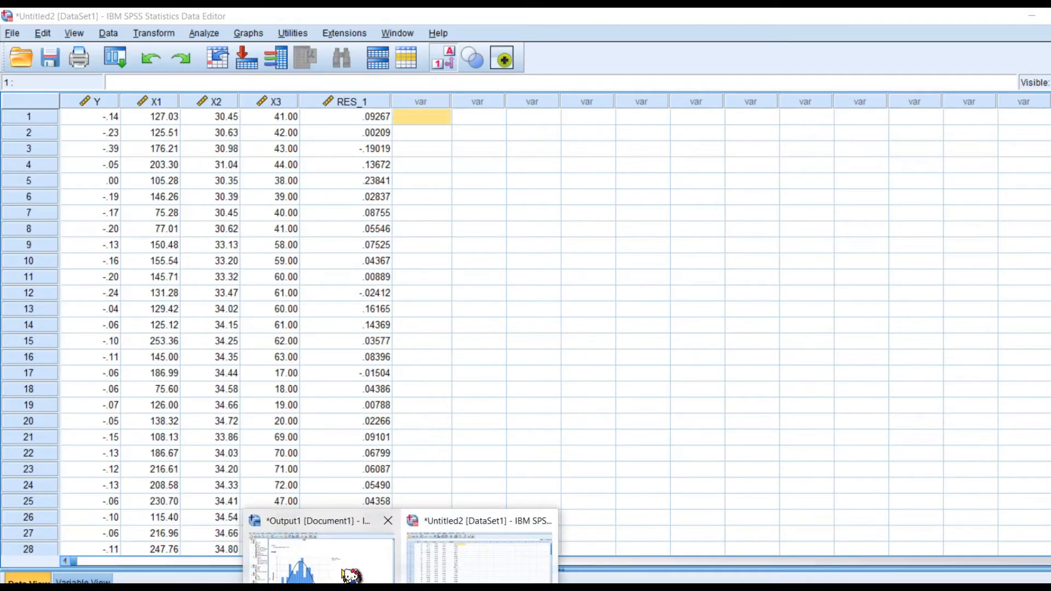
{"action": "left_click", "coordinate": [347, 567]}
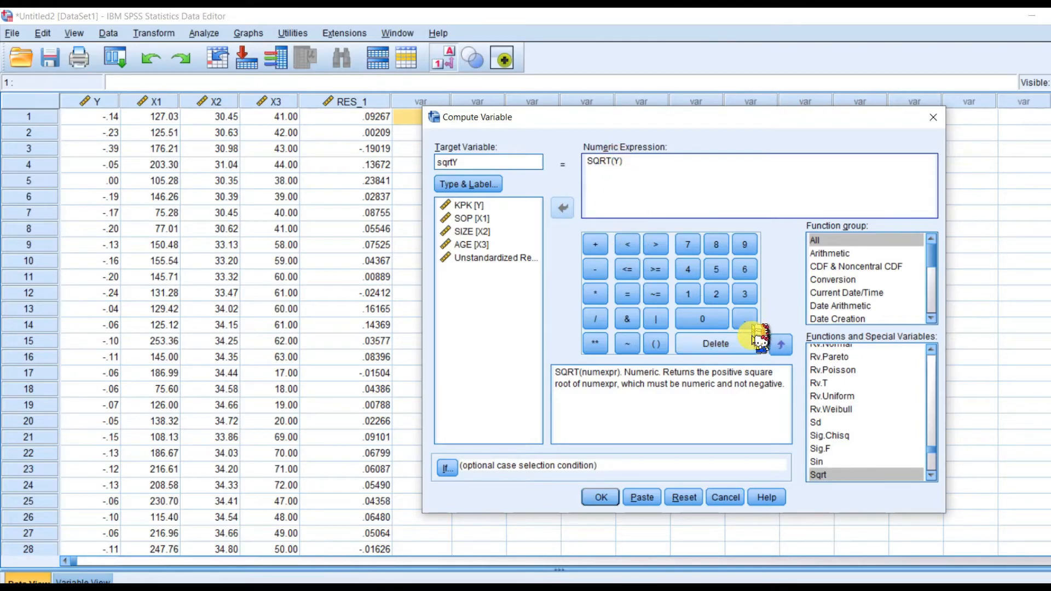
Complete the numeric expression as SQRT(0.06 - Y) and compute the sqrtY variable.
{"action": "left_click", "coordinate": [714, 320]}
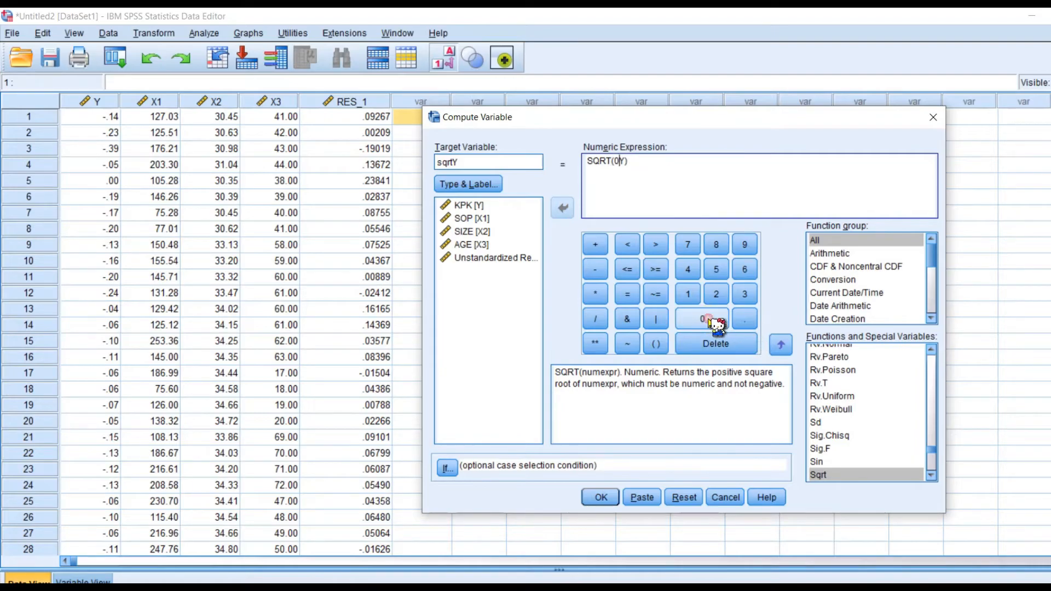
{"action": "left_click", "coordinate": [746, 322]}
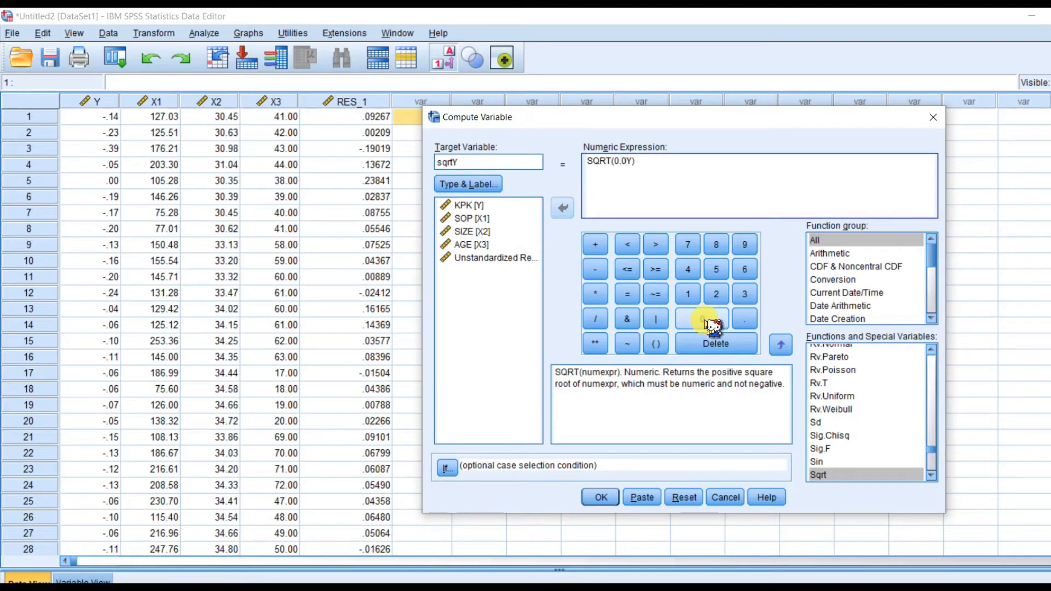
{"action": "left_click", "coordinate": [746, 271]}
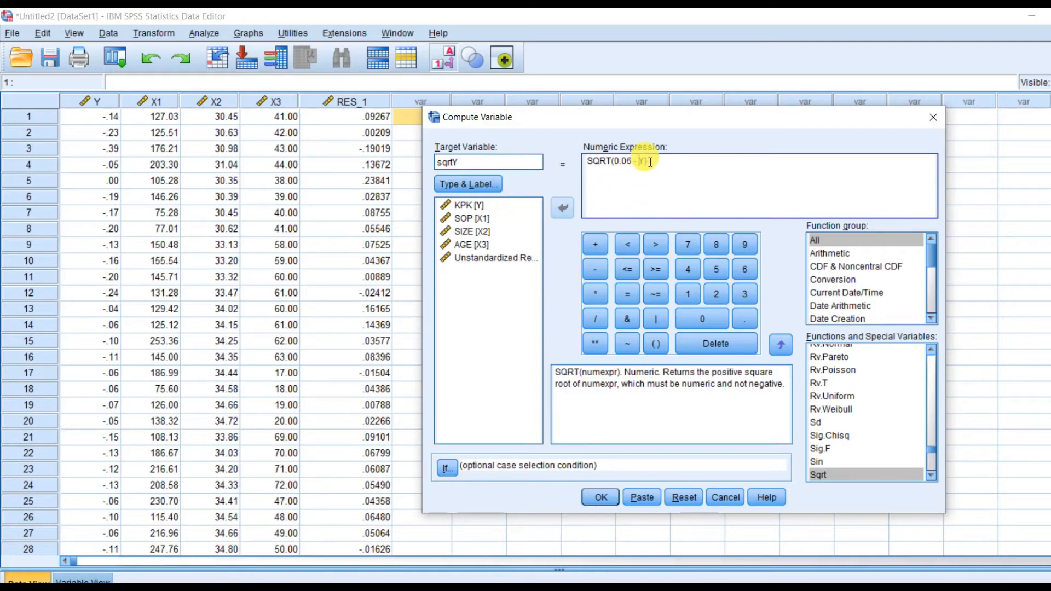
{"action": "left_click", "coordinate": [601, 497]}
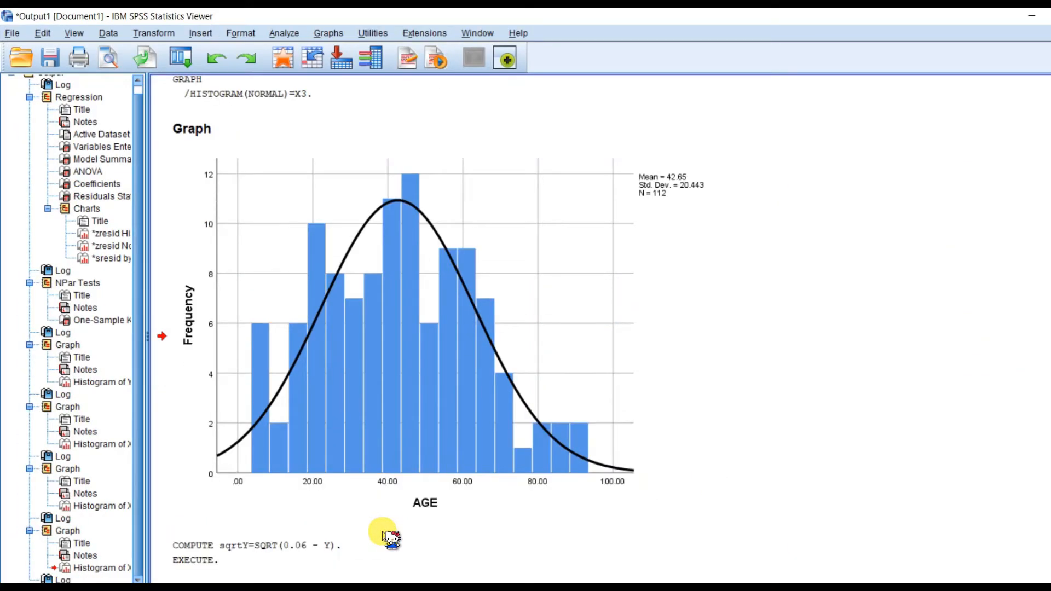
Create a legacy histogram of sqrtY in place of AGE, with the normal curve displayed, and bring the chart into view.
{"action": "left_click", "coordinate": [390, 539]}
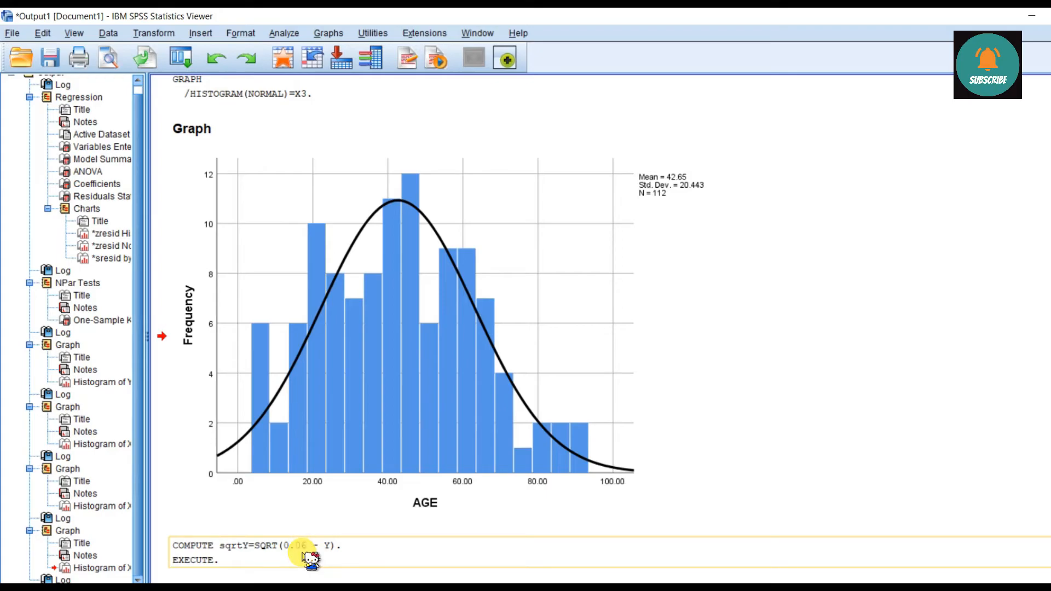
{"action": "left_click", "coordinate": [328, 32]}
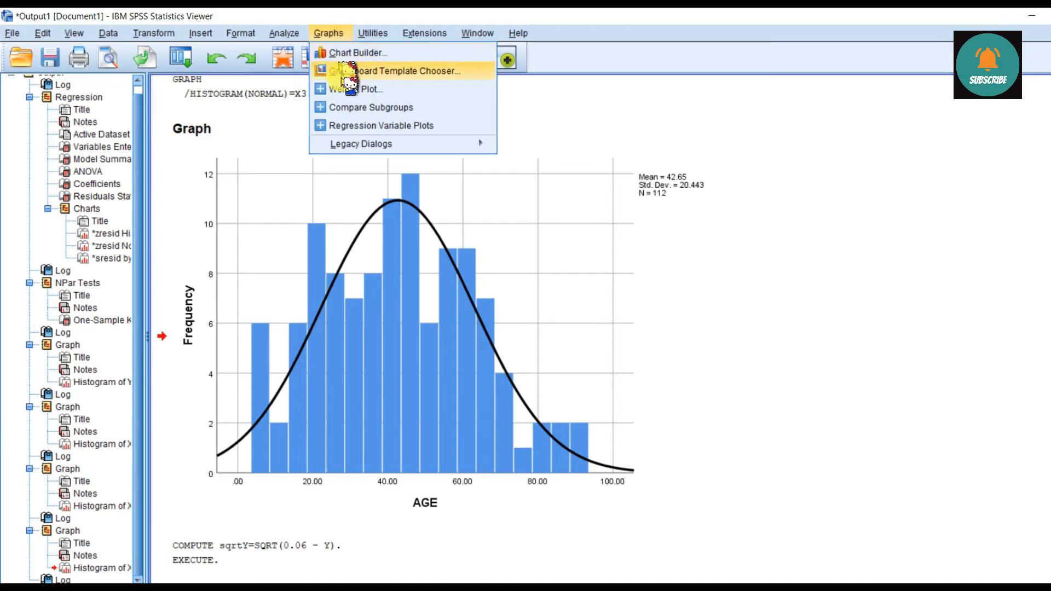
{"action": "mouse_move", "coordinate": [366, 145]}
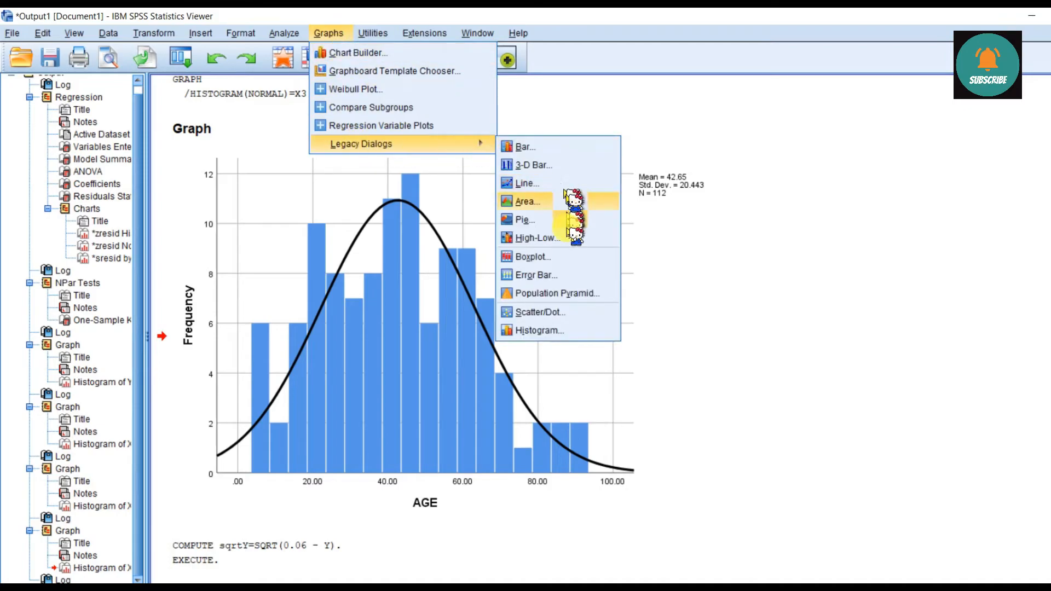
{"action": "left_click", "coordinate": [574, 340]}
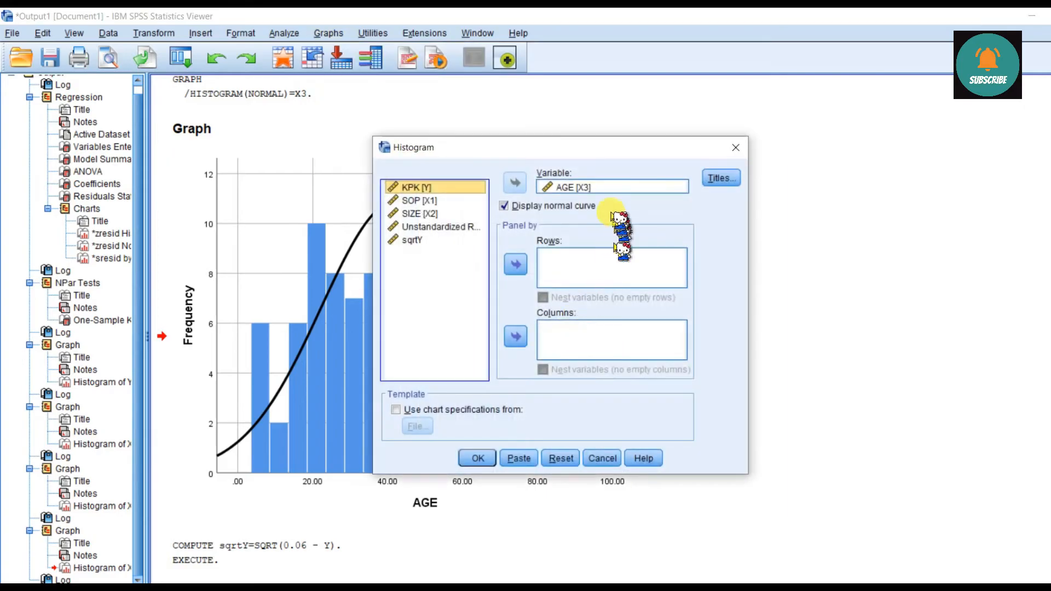
{"action": "left_click", "coordinate": [586, 187]}
{"action": "left_click", "coordinate": [521, 184]}
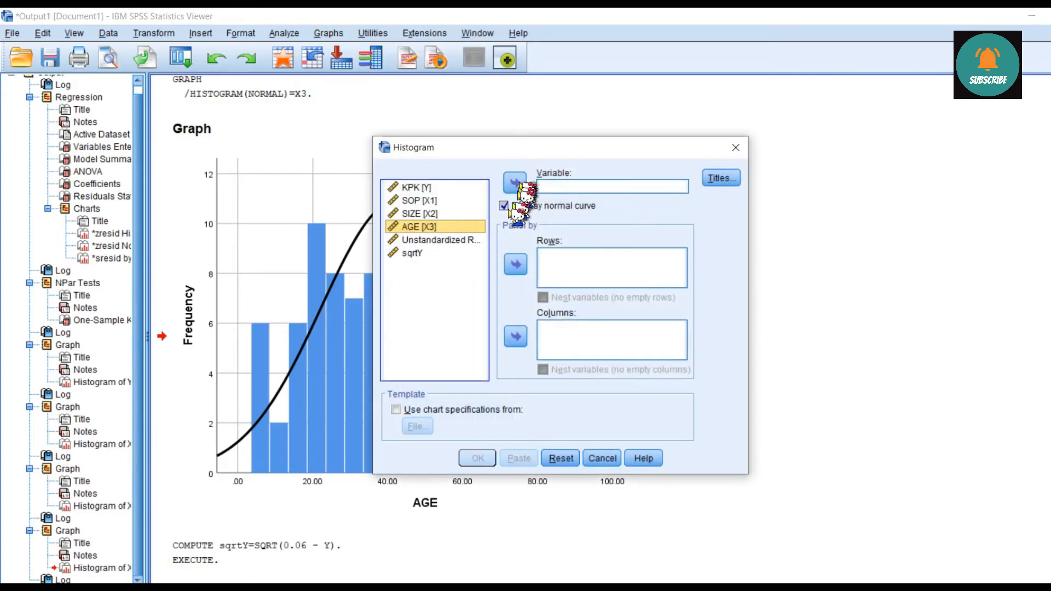
{"action": "left_click", "coordinate": [421, 254]}
{"action": "left_click", "coordinate": [514, 184]}
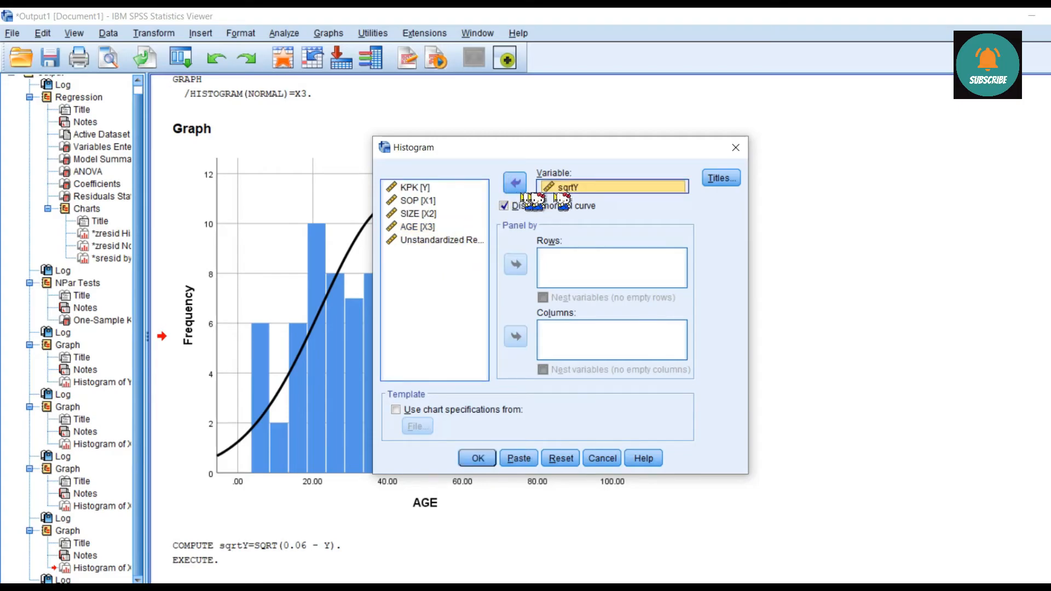
{"action": "left_click", "coordinate": [472, 458]}
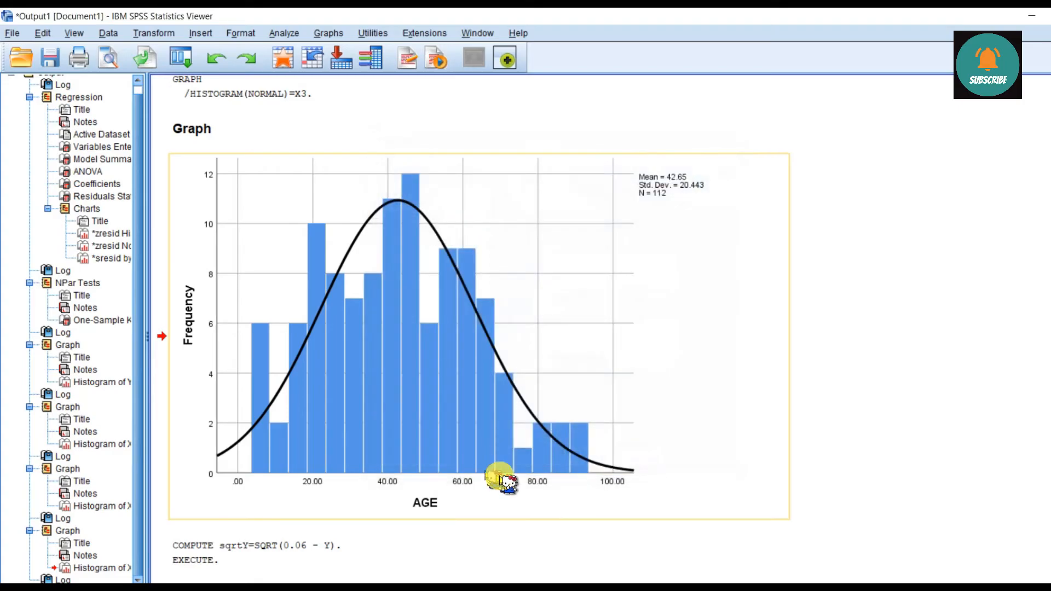
{"action": "scroll", "coordinate": [509, 482], "scroll_direction": "down", "scroll_amount": 2}
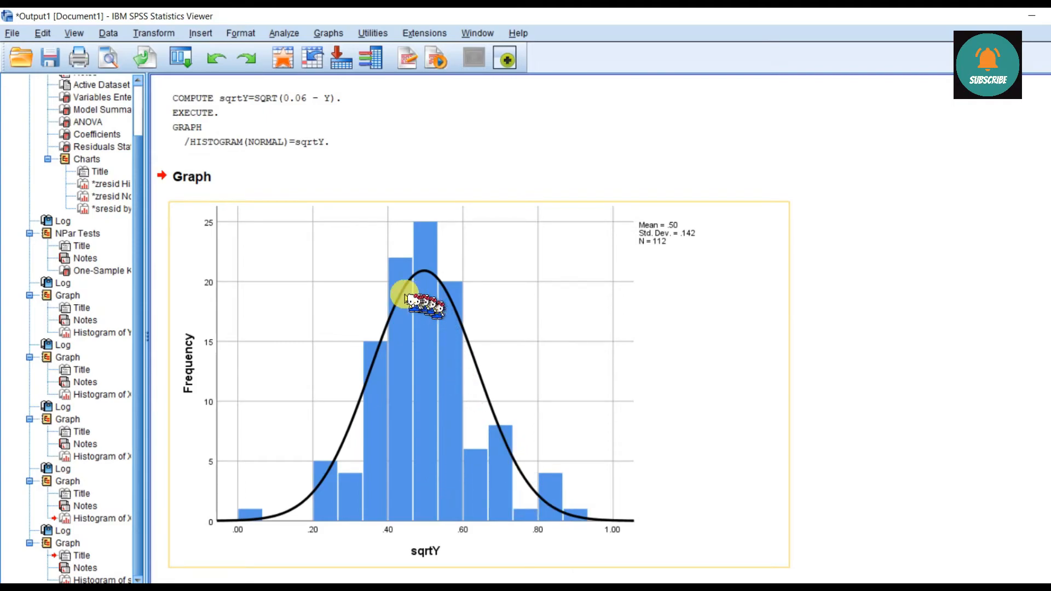
{"action": "key", "text": "alt+Tab"}
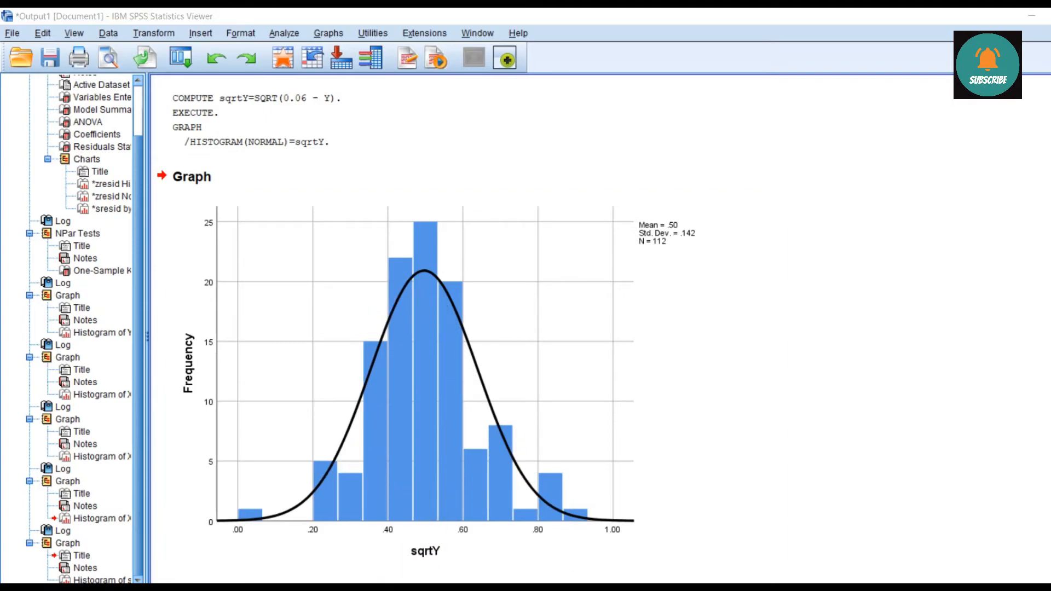
Switch to the Excel workbook and compare the Sebelum and Sesudah histograms of KPK and sqrtY.
{"action": "left_click", "coordinate": [394, 588]}
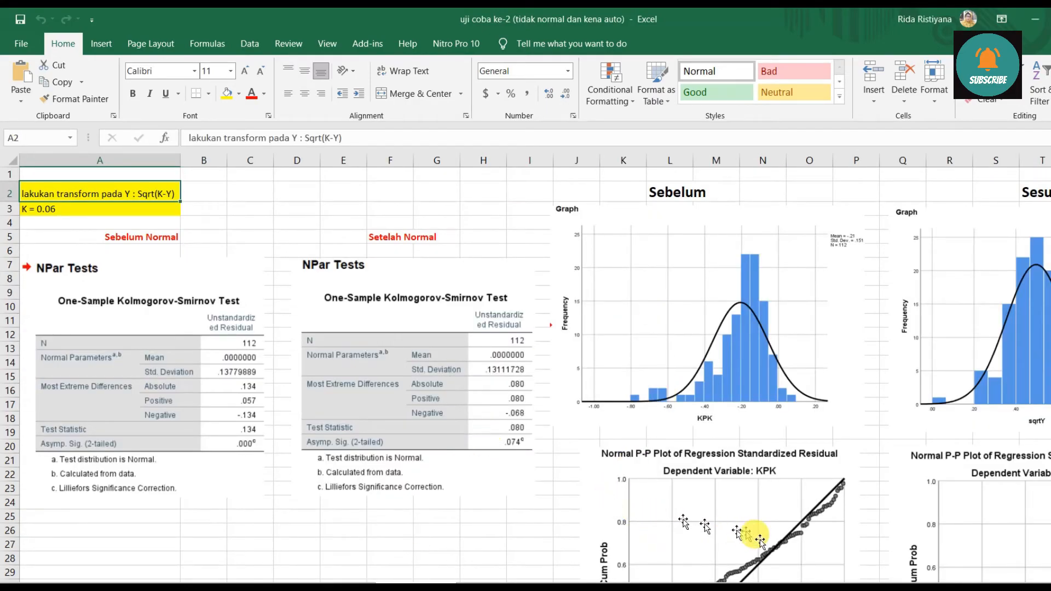
{"action": "left_click", "coordinate": [702, 589]}
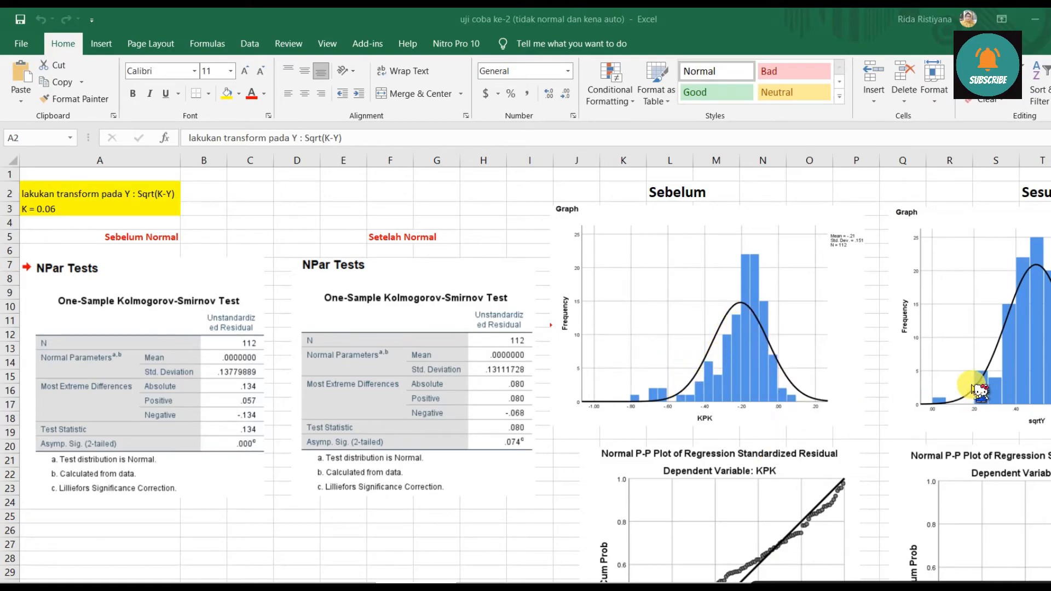
{"action": "left_click", "coordinate": [886, 431]}
{"action": "left_click", "coordinate": [876, 192]}
{"action": "key", "text": "Right"}
{"action": "key", "text": "Right"}
{"action": "key", "text": "Right"}
{"action": "key", "text": "Right"}
{"action": "key", "text": "Right"}
{"action": "key", "text": "Right"}
{"action": "key", "text": "Right"}
{"action": "key", "text": "Right"}
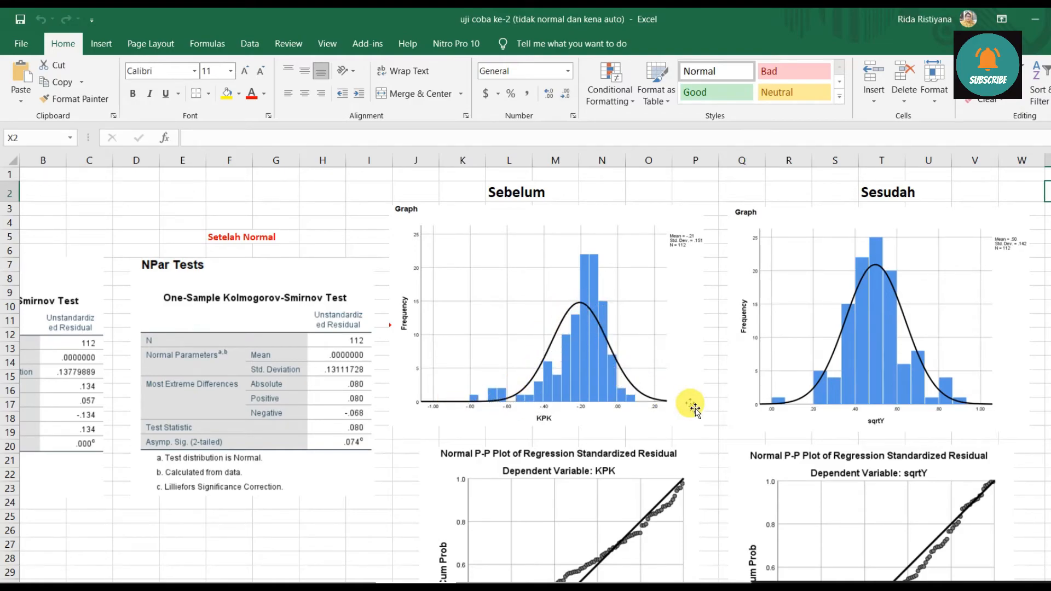
Compare the normal P-P plots of the regression residuals for KPK and sqrtY against their histograms.
{"action": "scroll", "coordinate": [691, 408], "scroll_direction": "down", "scroll_amount": 3}
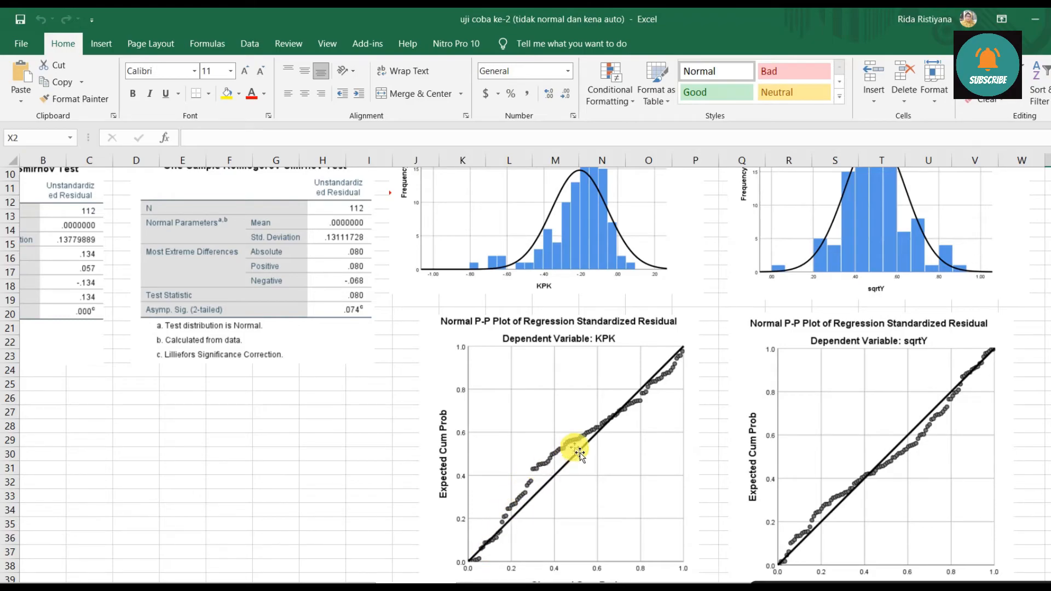
{"action": "scroll", "coordinate": [578, 452], "scroll_direction": "up", "scroll_amount": 3}
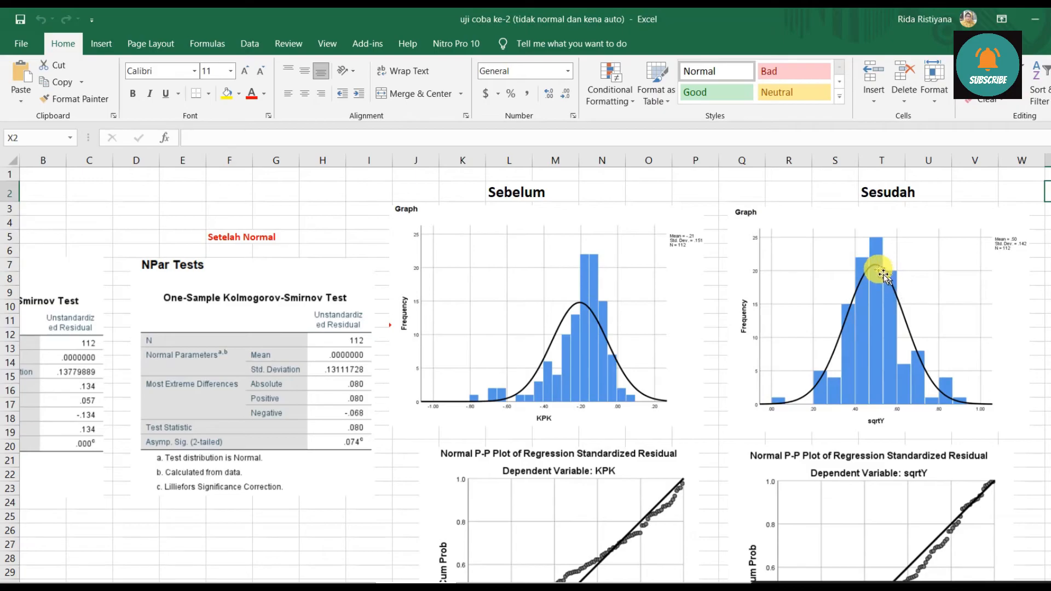
{"action": "scroll", "coordinate": [864, 393], "scroll_direction": "down", "scroll_amount": 5}
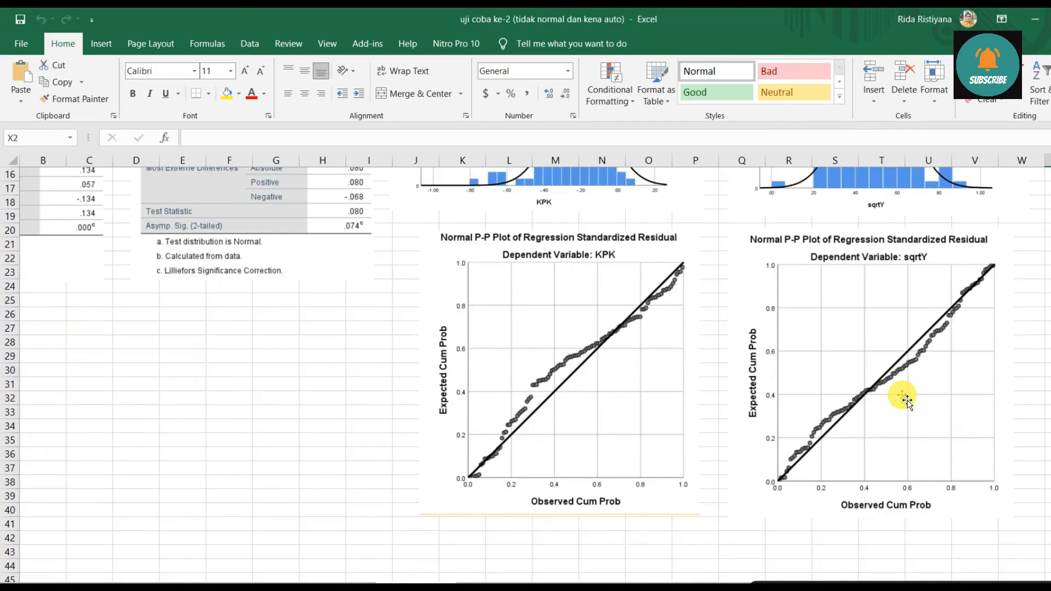
{"action": "scroll", "coordinate": [904, 399], "scroll_direction": "up", "scroll_amount": 2}
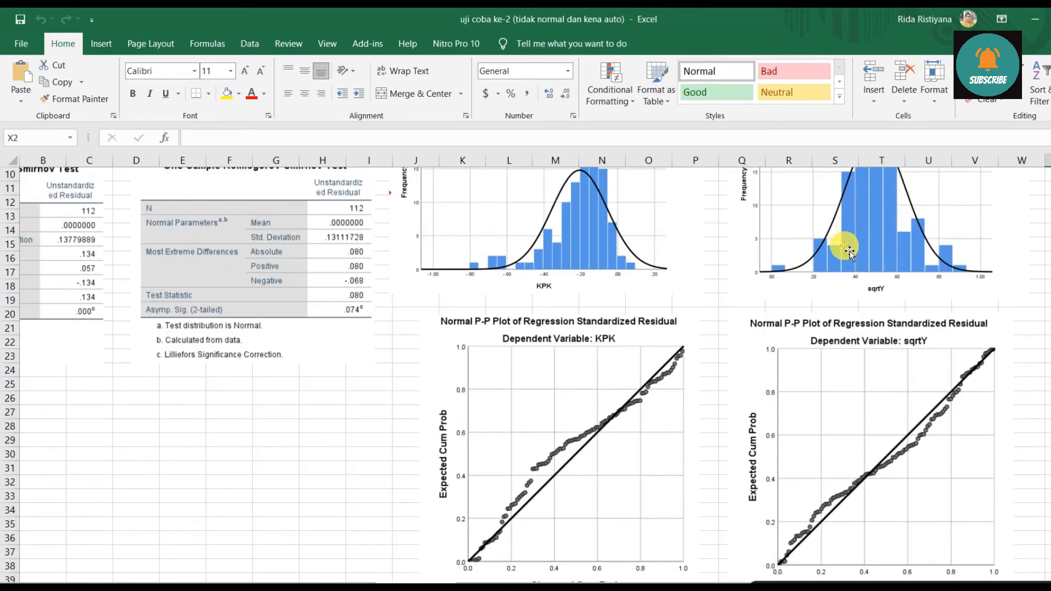
{"action": "scroll", "coordinate": [927, 403], "scroll_direction": "down", "scroll_amount": 1}
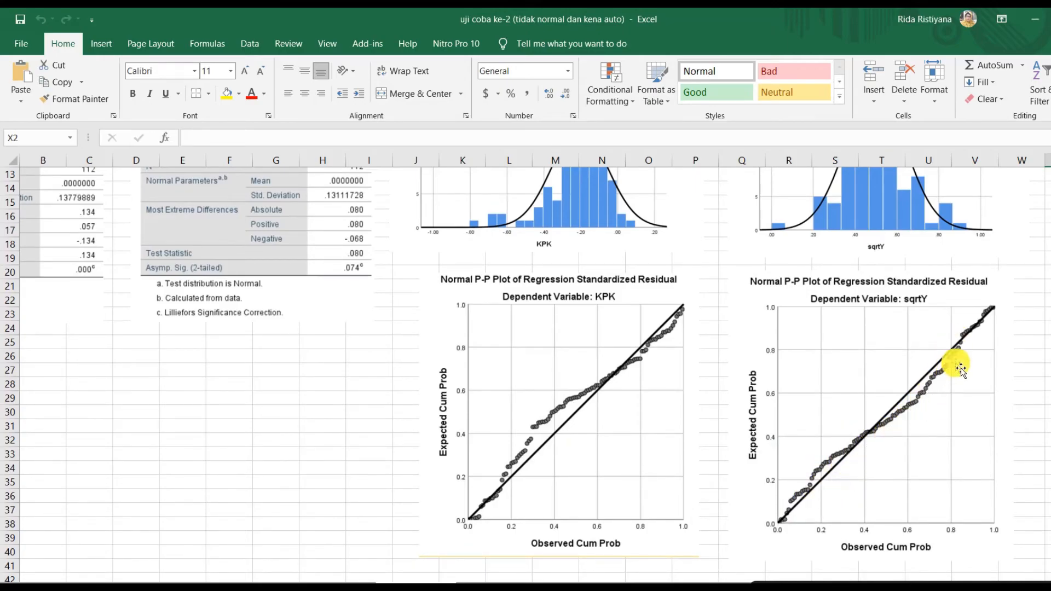
{"action": "scroll", "coordinate": [688, 406], "scroll_direction": "up", "scroll_amount": 1}
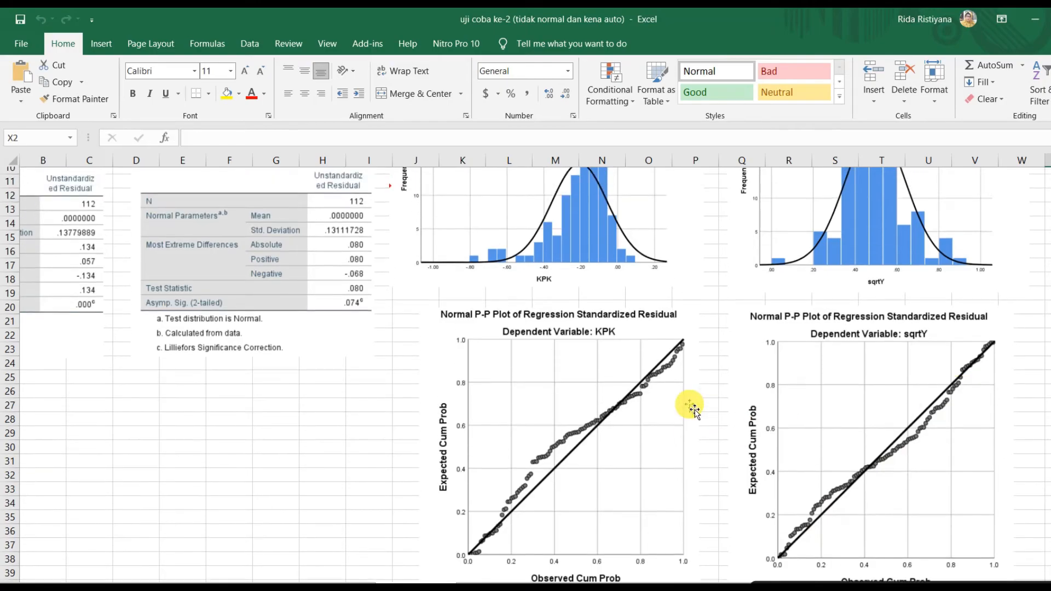
Compare the Sebelum Normal and Setelah Normal Kolmogorov-Smirnov tables, and return to the SPSS output window.
{"action": "scroll", "coordinate": [719, 580], "scroll_direction": "left", "scroll_amount": 3}
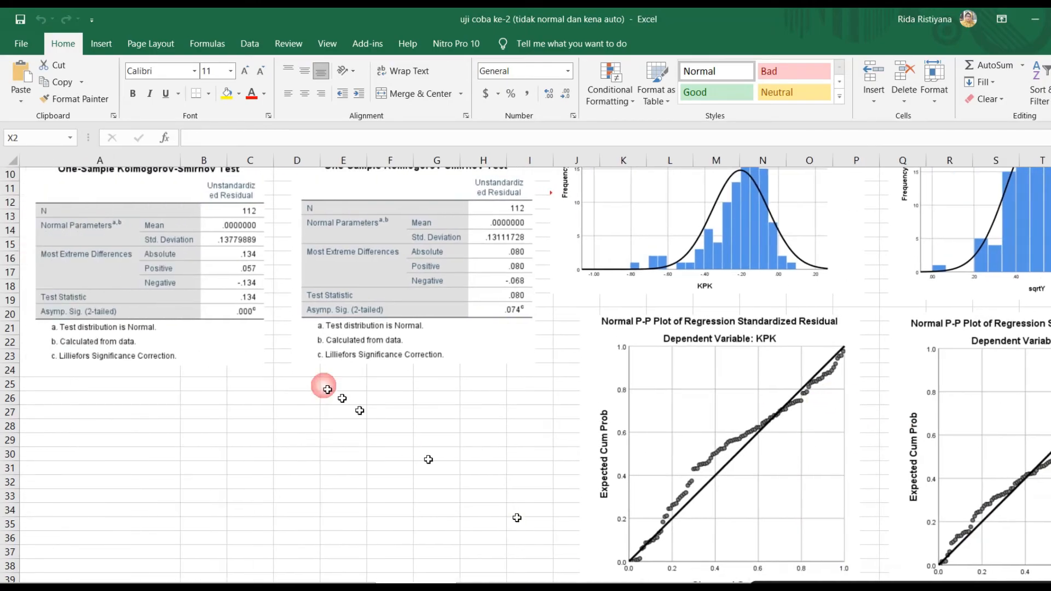
{"action": "scroll", "coordinate": [249, 323], "scroll_direction": "up", "scroll_amount": 3}
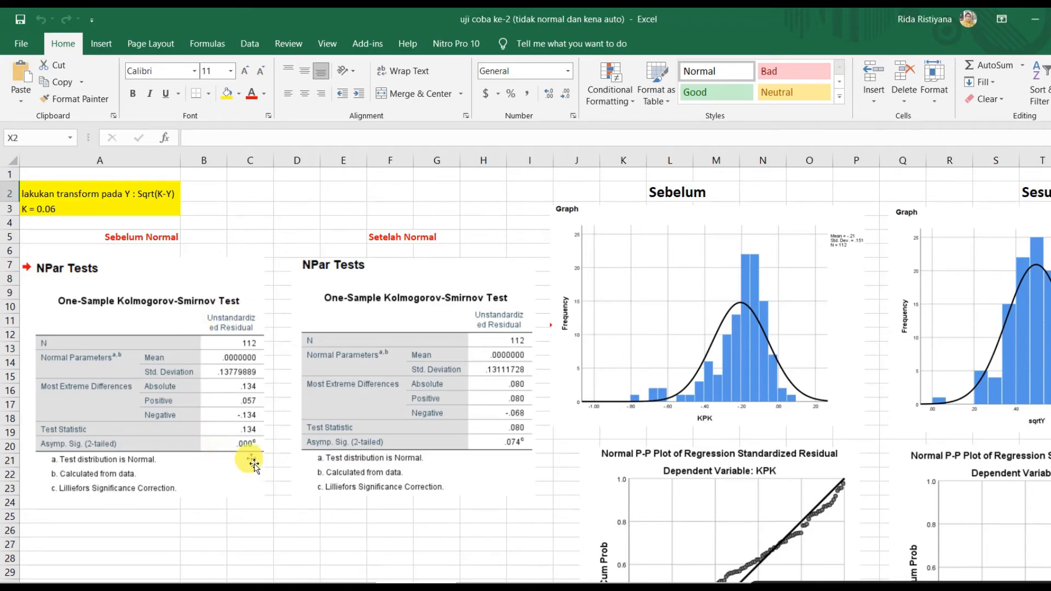
{"action": "left_click", "coordinate": [136, 238]}
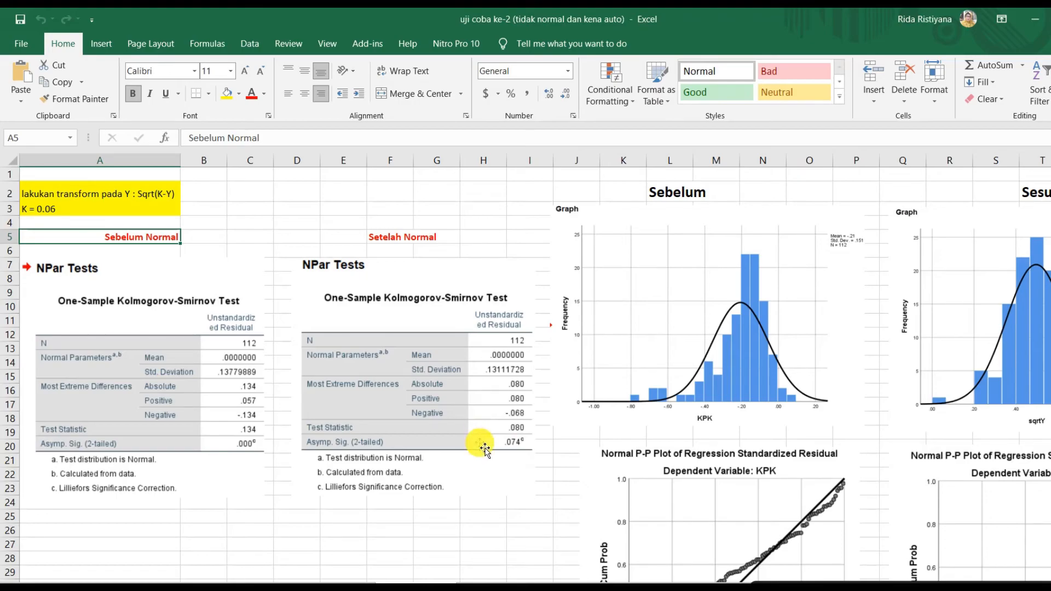
{"action": "mouse_move", "coordinate": [328, 583]}
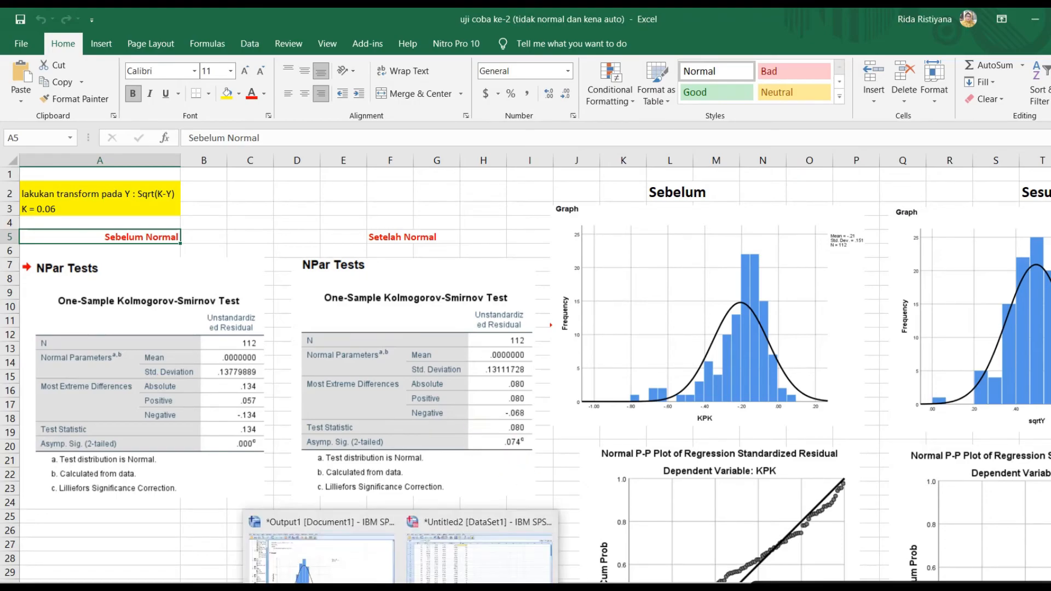
{"action": "left_click", "coordinate": [352, 554]}
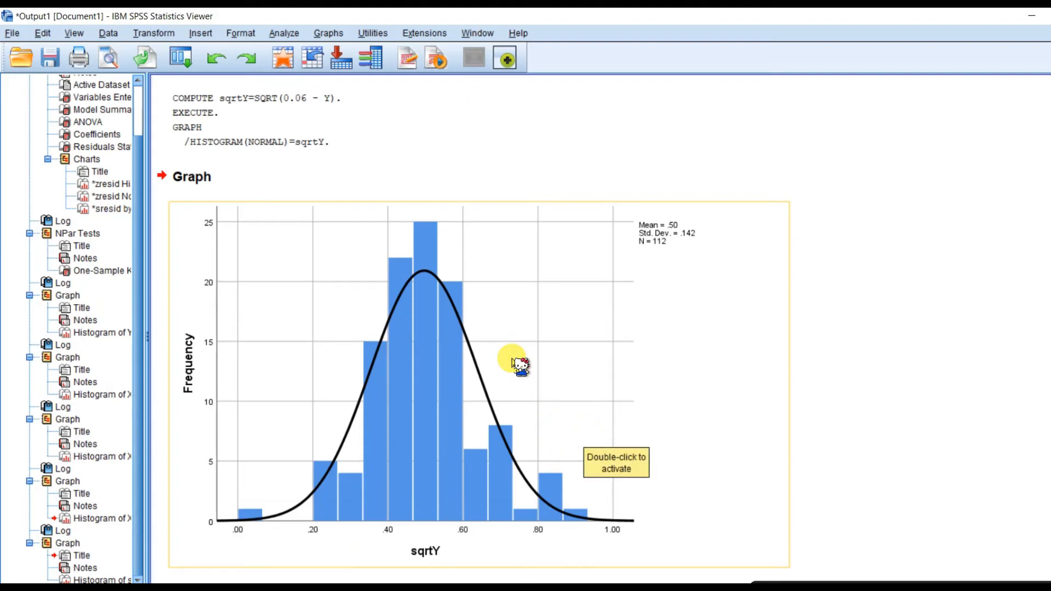
Run the linear regression with sqrtY replacing KPK as the dependent variable and SOP, SIZE and AGE as independents.
{"action": "left_click", "coordinate": [286, 33]}
{"action": "mouse_move", "coordinate": [338, 203]}
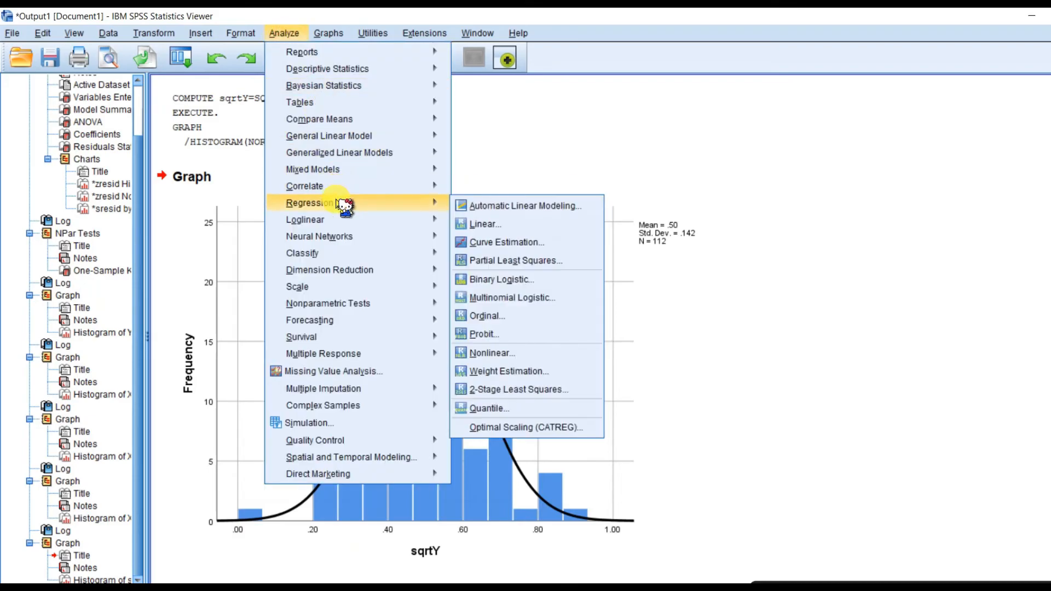
{"action": "left_click", "coordinate": [512, 225]}
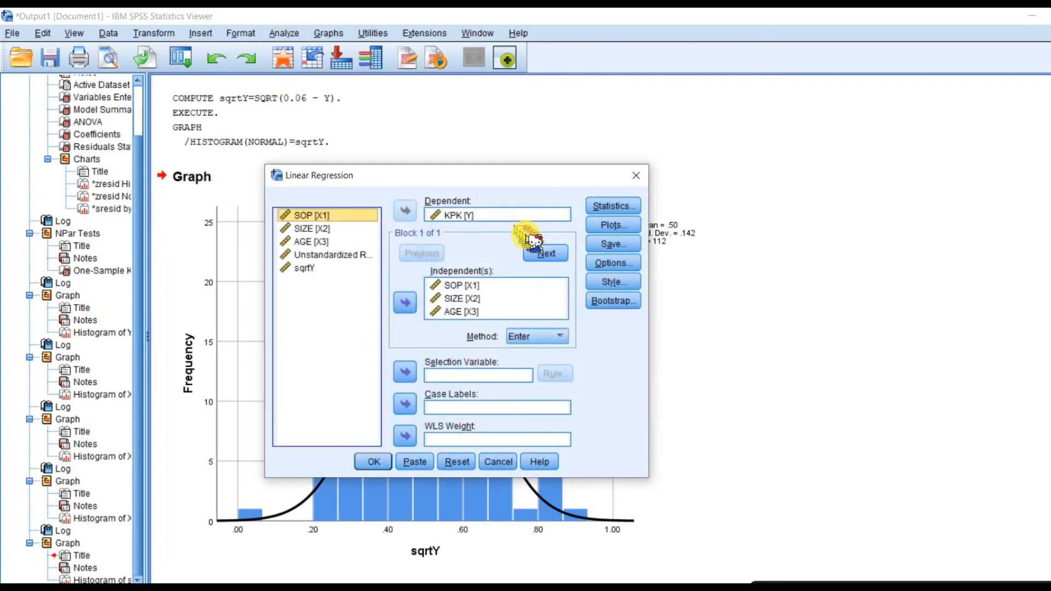
{"action": "left_click", "coordinate": [479, 215]}
{"action": "left_click", "coordinate": [407, 214]}
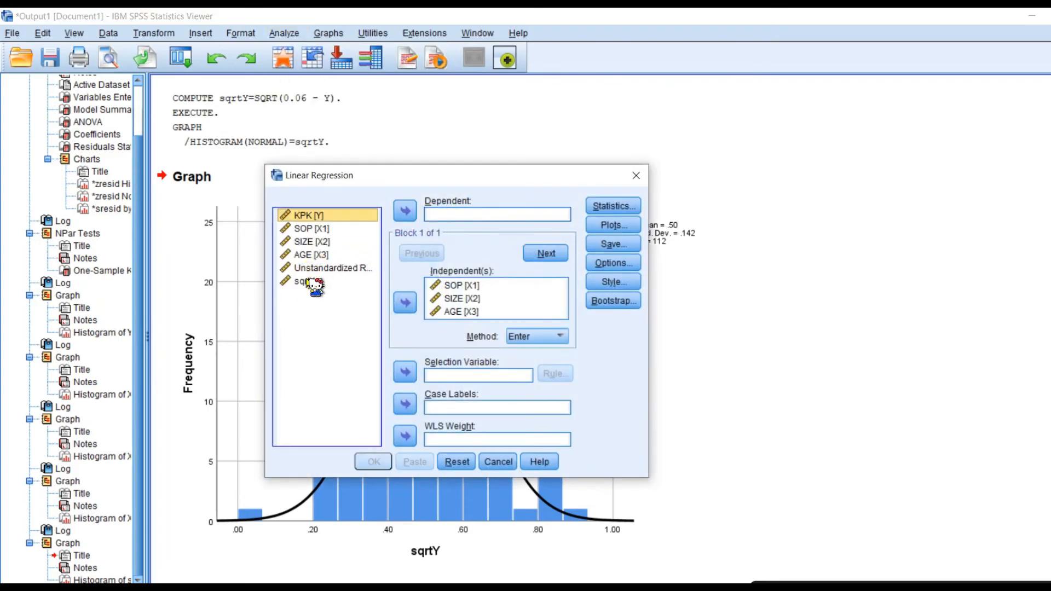
{"action": "left_click", "coordinate": [308, 280]}
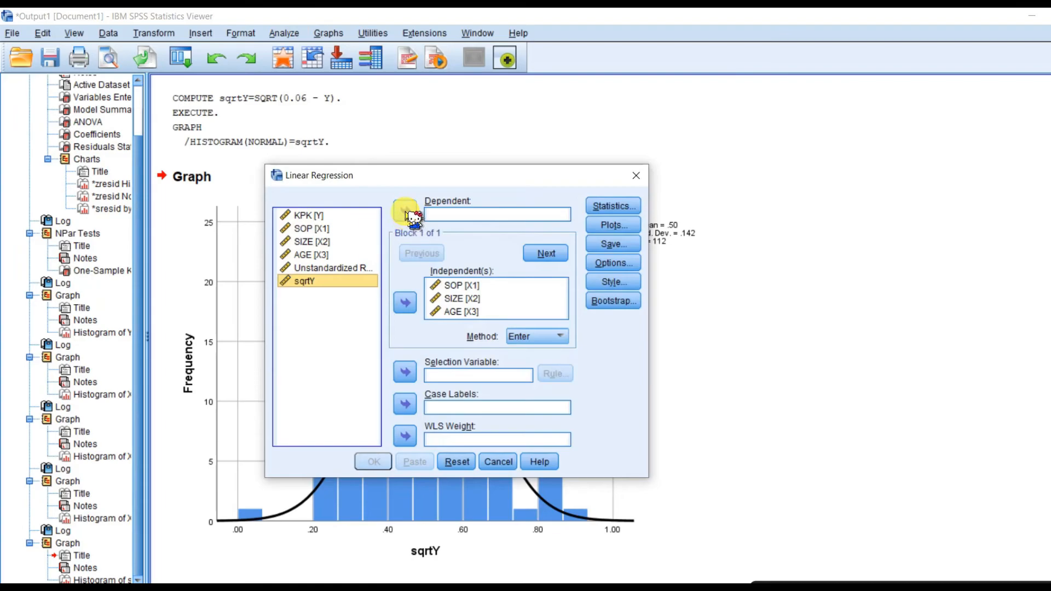
{"action": "left_click", "coordinate": [406, 212]}
{"action": "left_click", "coordinate": [471, 215]}
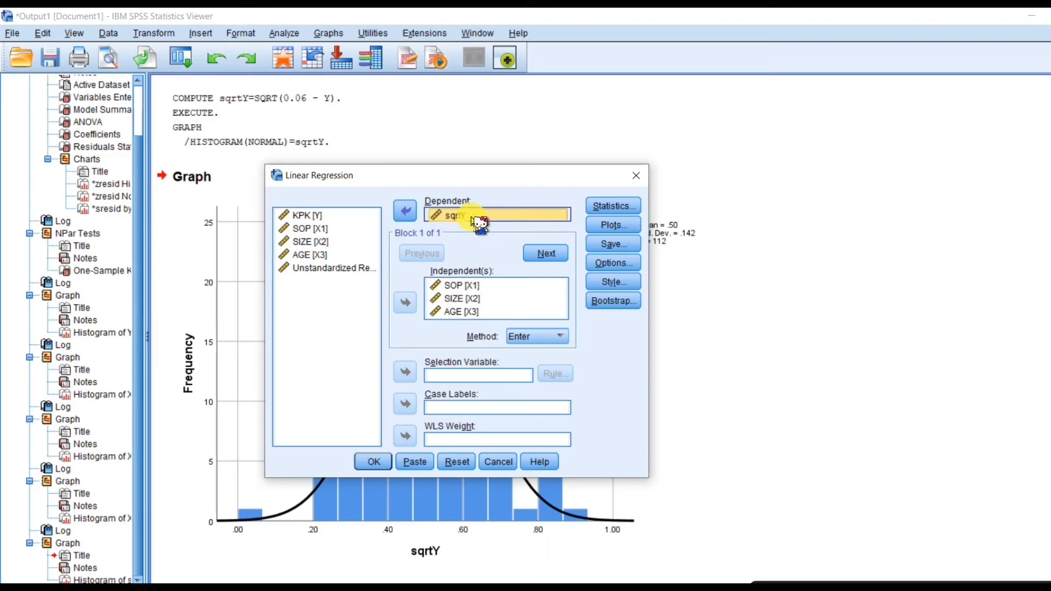
{"action": "left_click", "coordinate": [378, 463]}
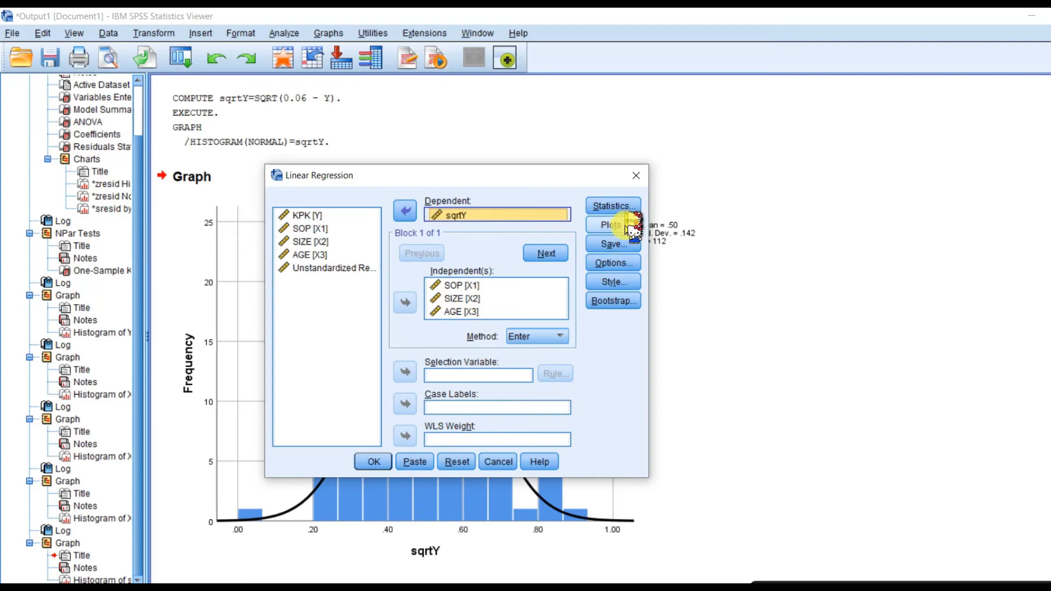
{"action": "left_click", "coordinate": [378, 462]}
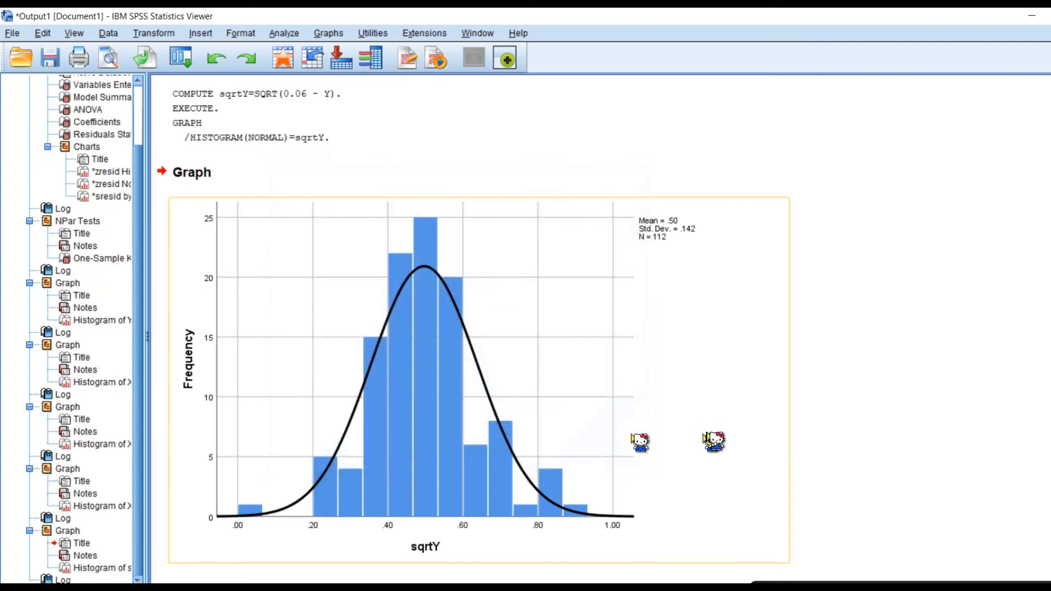
Review the sqrtY regression output, from the model tables to the residual histogram, P-P plot and scatterplot.
{"action": "left_click", "coordinate": [282, 137]}
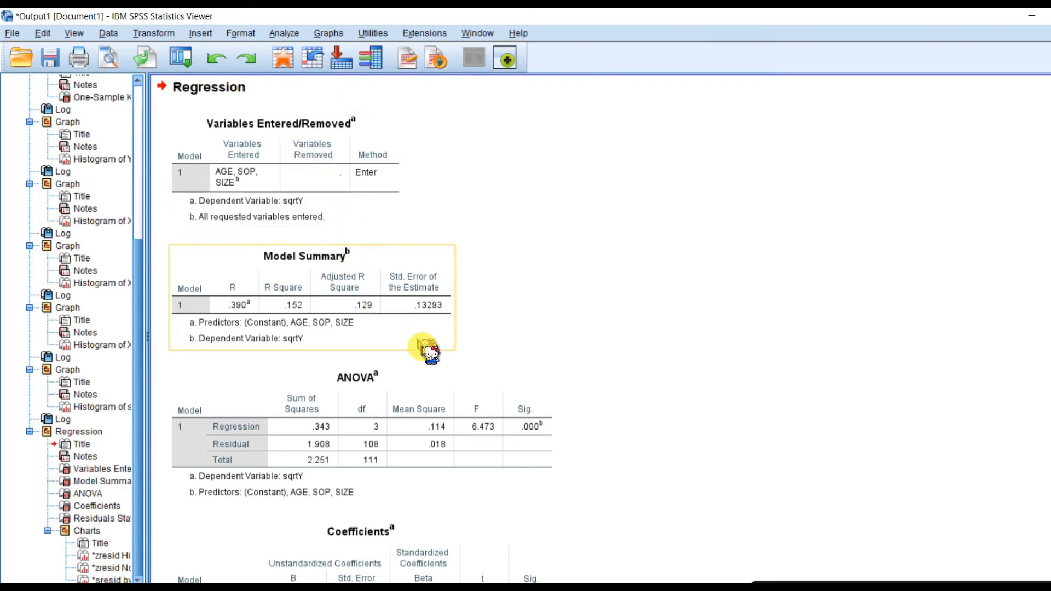
{"action": "scroll", "coordinate": [425, 354], "scroll_direction": "down", "scroll_amount": 9}
{"action": "scroll", "coordinate": [433, 364], "scroll_direction": "down", "scroll_amount": 6}
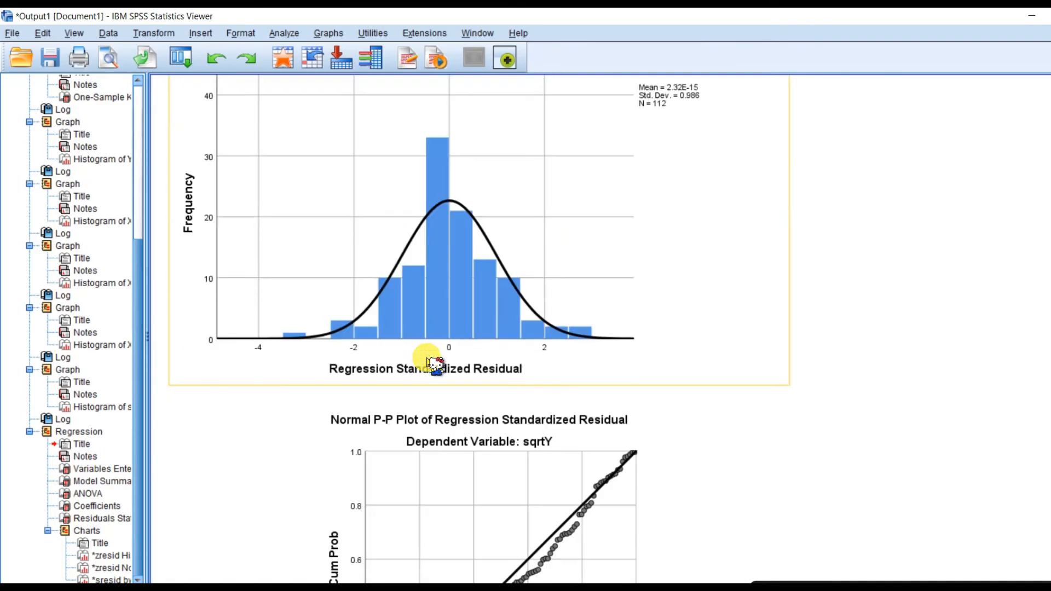
{"action": "scroll", "coordinate": [433, 364], "scroll_direction": "down", "scroll_amount": 10}
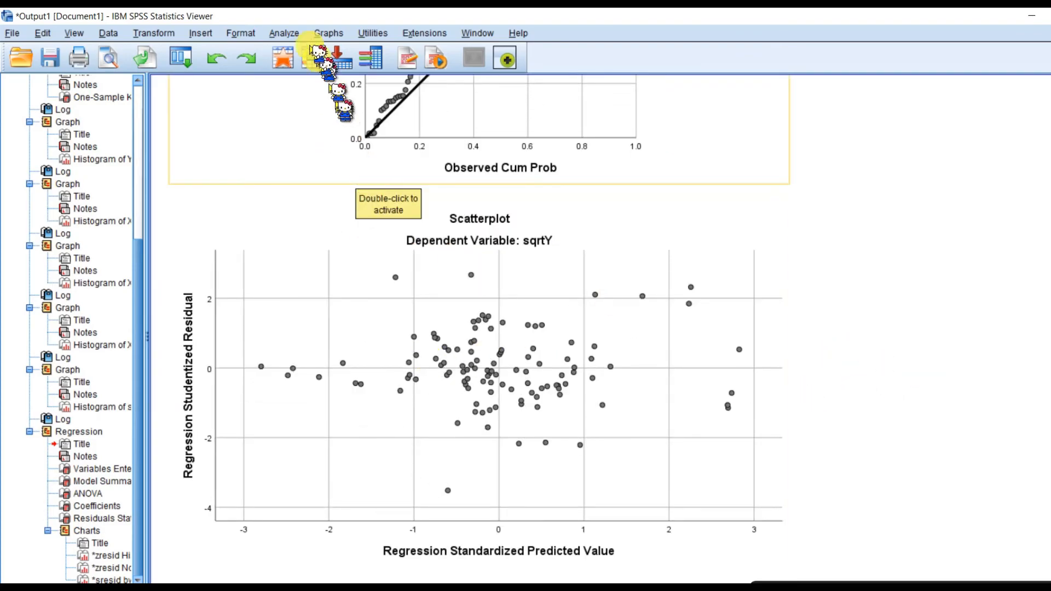
Run a legacy one-sample K-S test for normality on the new unstandardized residual RES_2 in place of the earlier residual.
{"action": "left_click", "coordinate": [285, 32]}
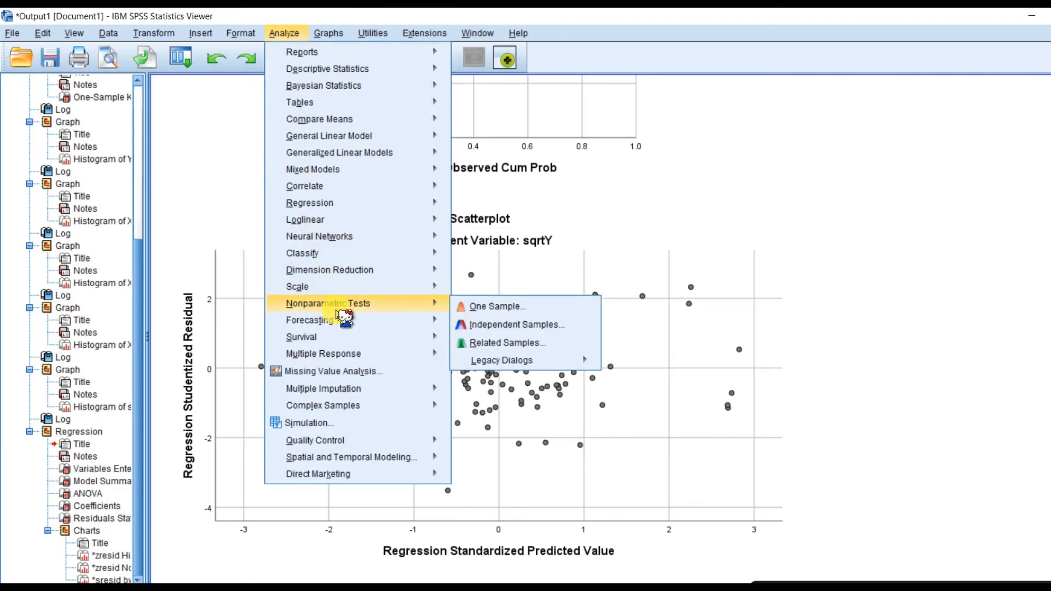
{"action": "mouse_move", "coordinate": [390, 311]}
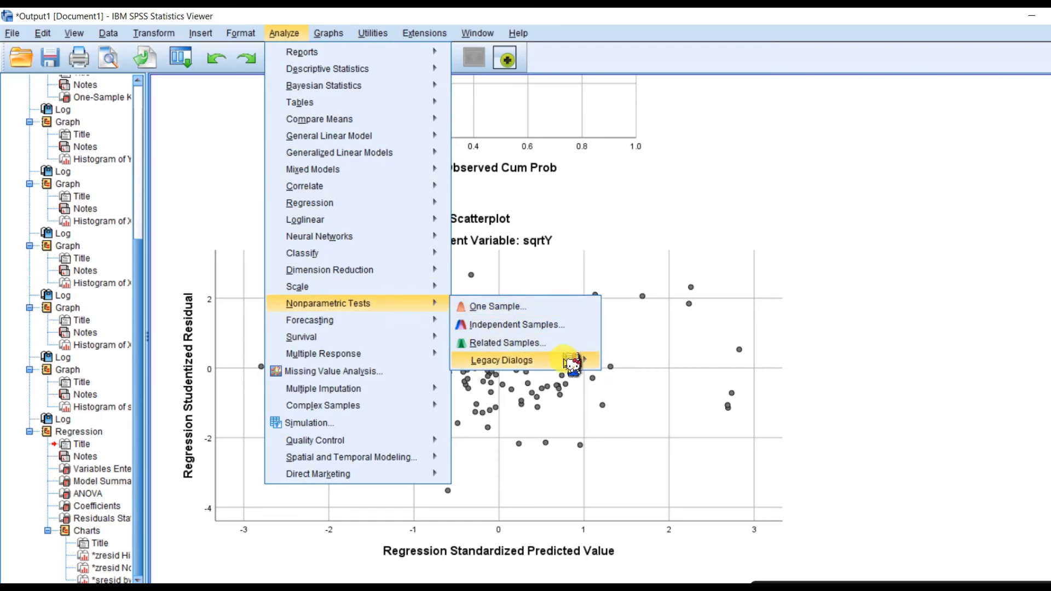
{"action": "mouse_move", "coordinate": [580, 360]}
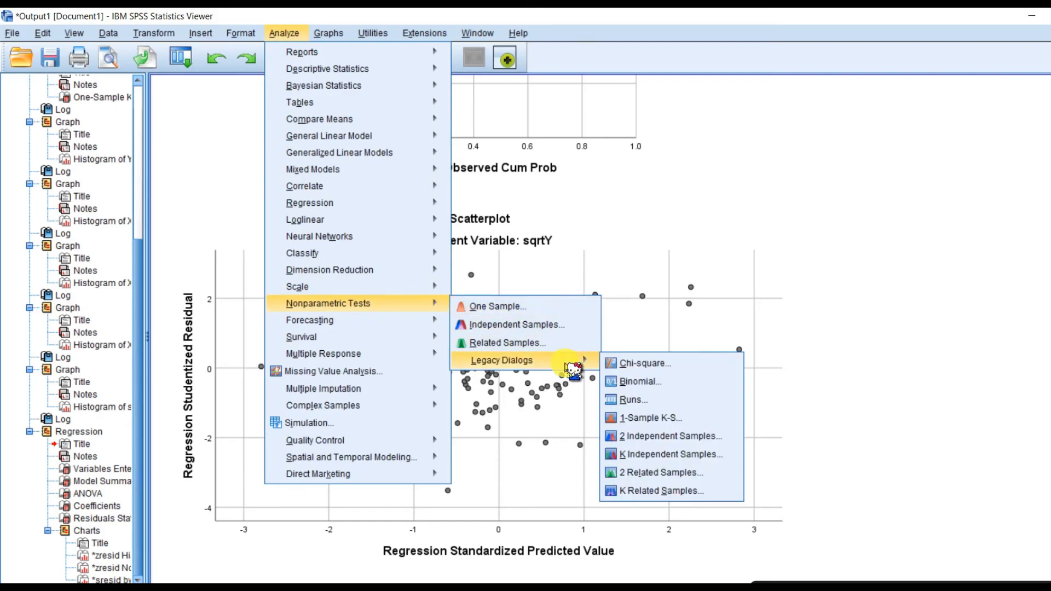
{"action": "left_click", "coordinate": [709, 420]}
{"action": "left_click", "coordinate": [826, 198]}
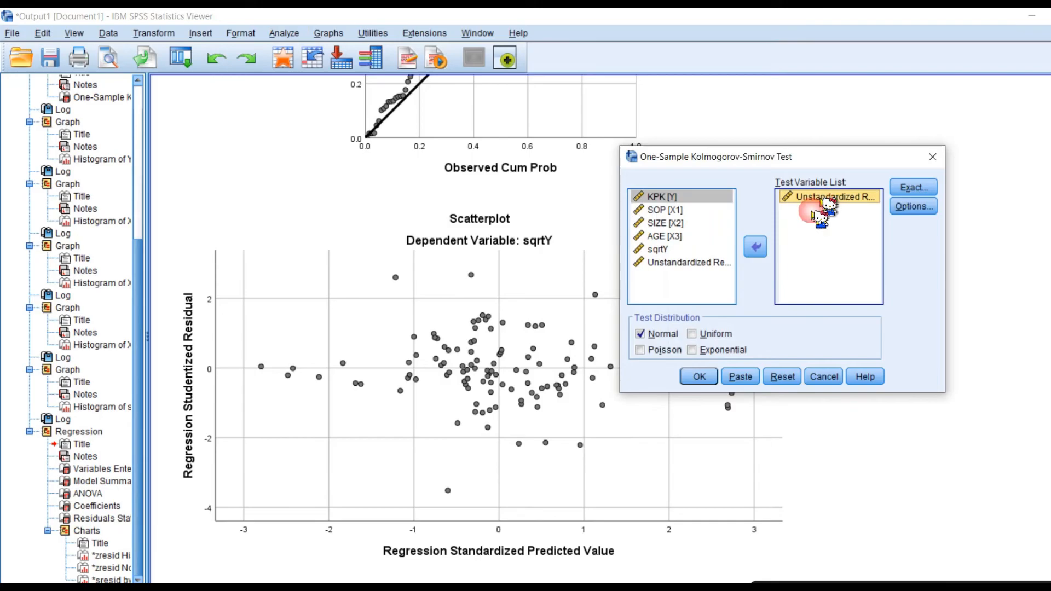
{"action": "left_click", "coordinate": [755, 247]}
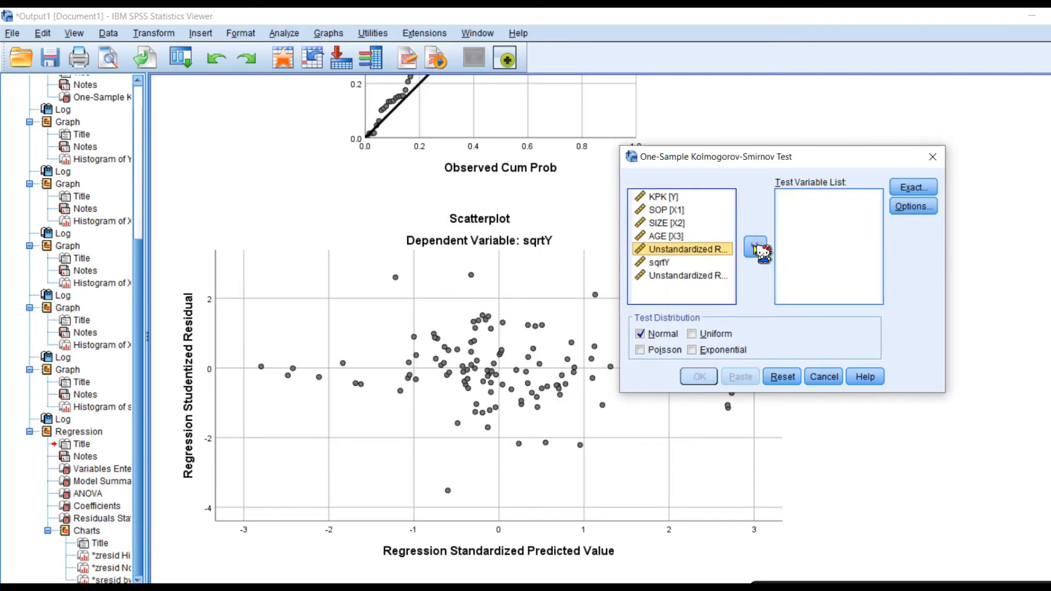
{"action": "left_click", "coordinate": [698, 276]}
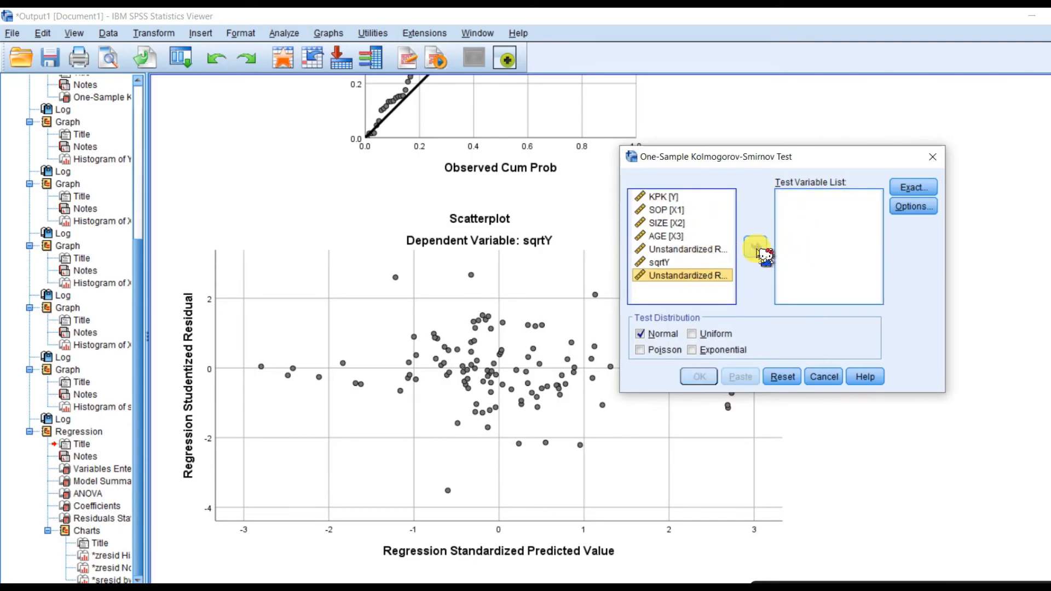
{"action": "left_click", "coordinate": [756, 249]}
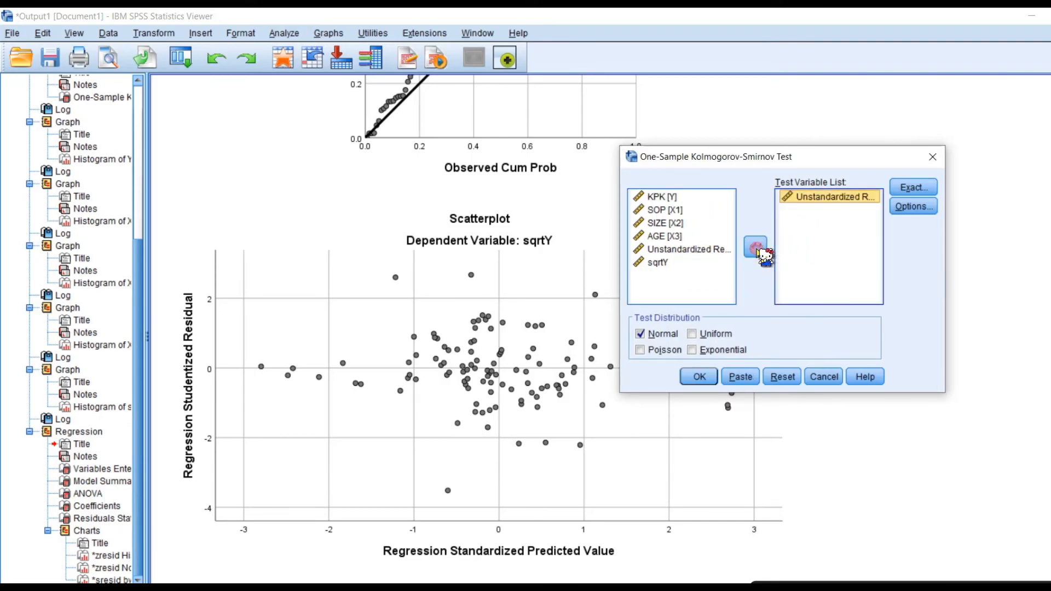
{"action": "left_click", "coordinate": [705, 378]}
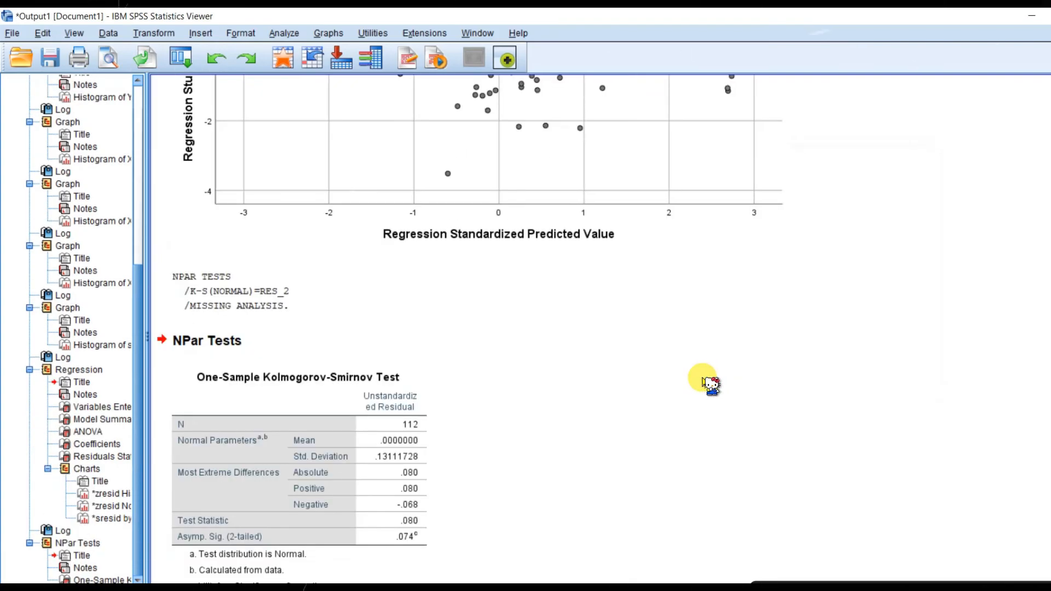
Examine the Asymp. Sig. (2-tailed) value in the new One-Sample Kolmogorov-Smirnov Test table.
{"action": "left_click", "coordinate": [379, 436]}
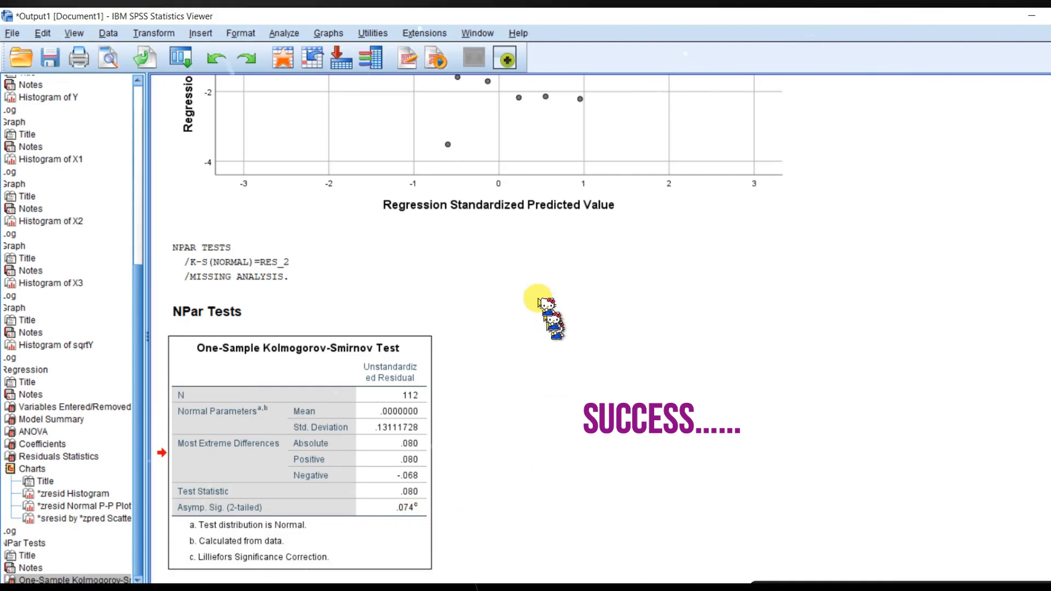
{"action": "left_click", "coordinate": [495, 265]}
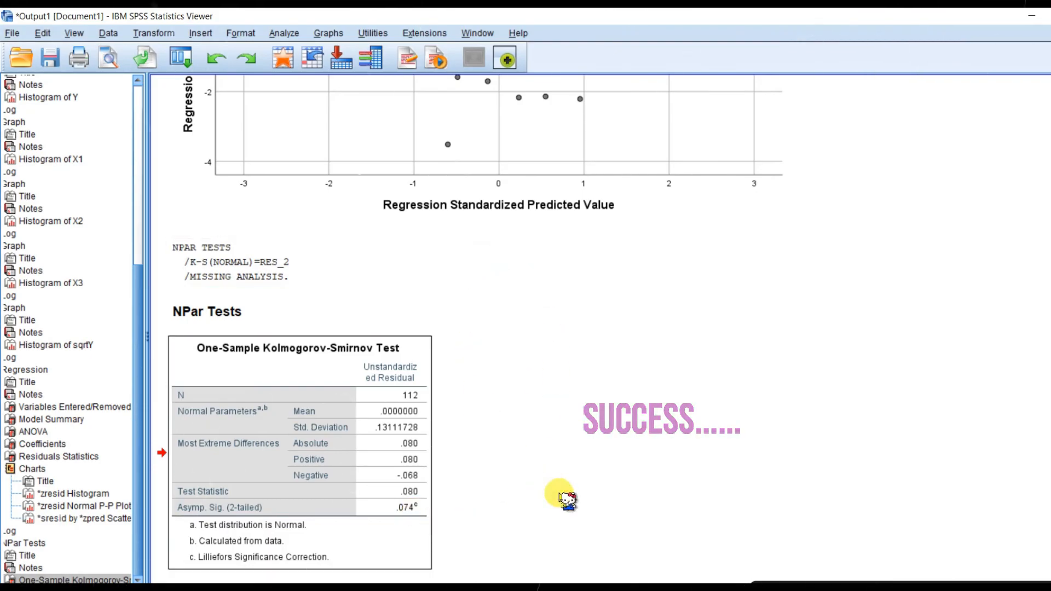
{"action": "left_click", "coordinate": [422, 518]}
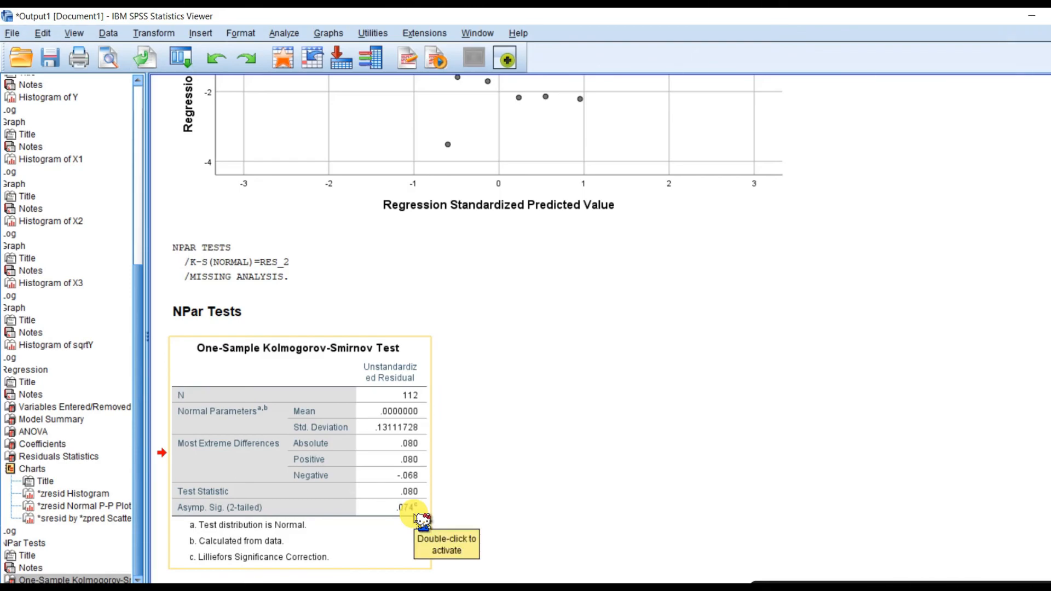
Check the K-S result against the Setelah Normal table in the Excel workbook and return to the SPSS output.
{"action": "double_click", "coordinate": [390, 501]}
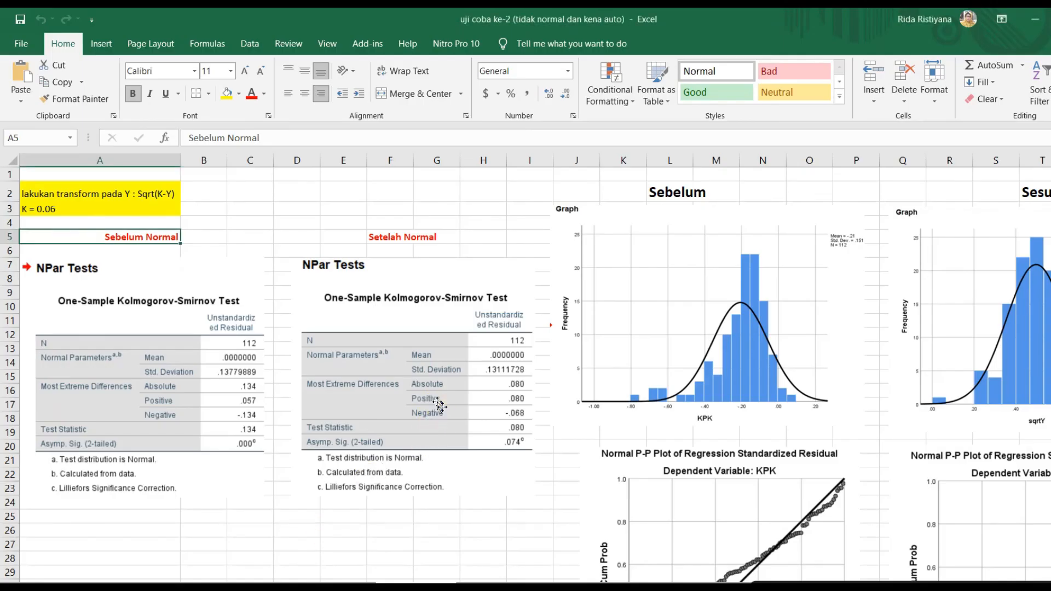
{"action": "left_click", "coordinate": [436, 412]}
{"action": "left_click", "coordinate": [555, 453]}
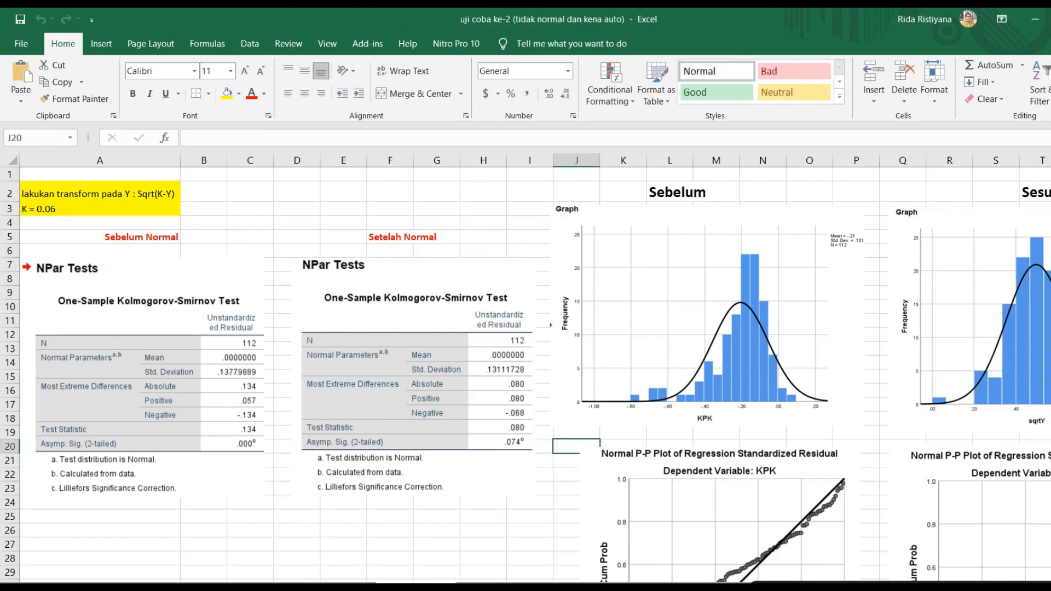
{"action": "mouse_move", "coordinate": [377, 584]}
{"action": "left_click", "coordinate": [367, 559]}
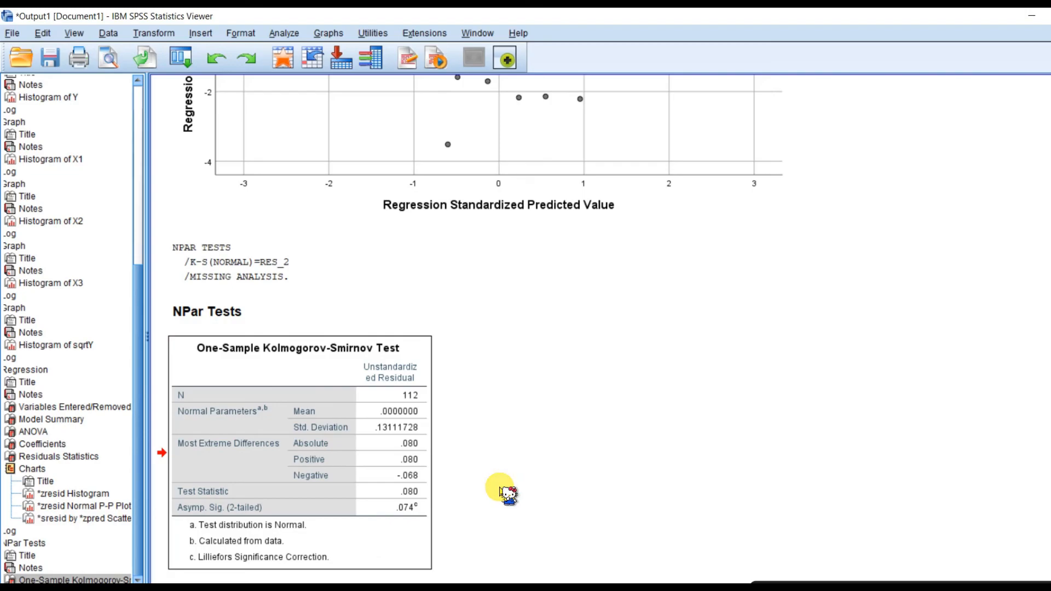
{"action": "left_click", "coordinate": [614, 465]}
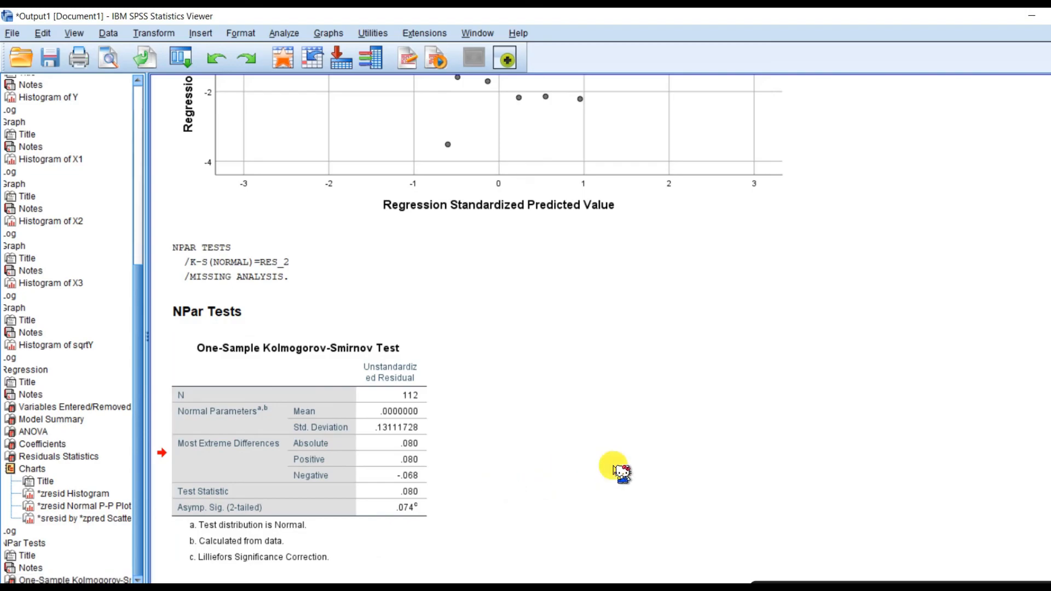